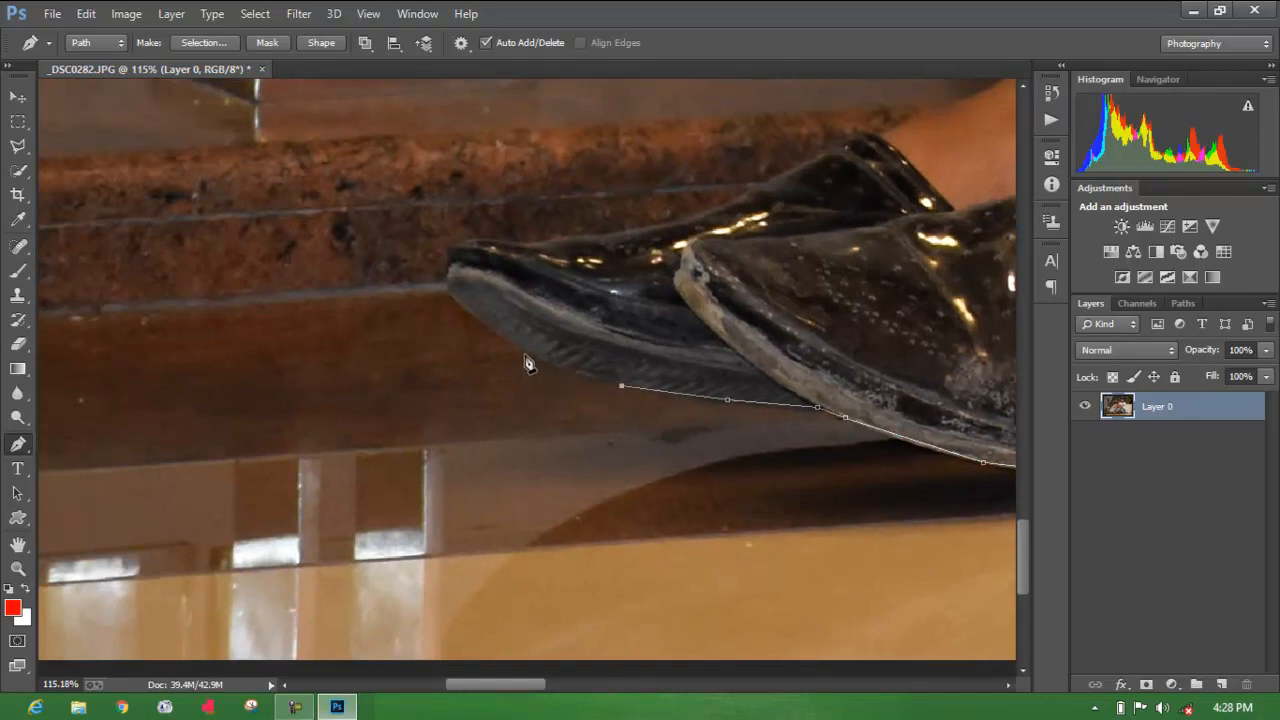
Continue the Pen path around the rear shoe's toe and along its upper edge to the bare ankle.
left_click(517, 349)
left_click_drag(766, 240, 456, 424)
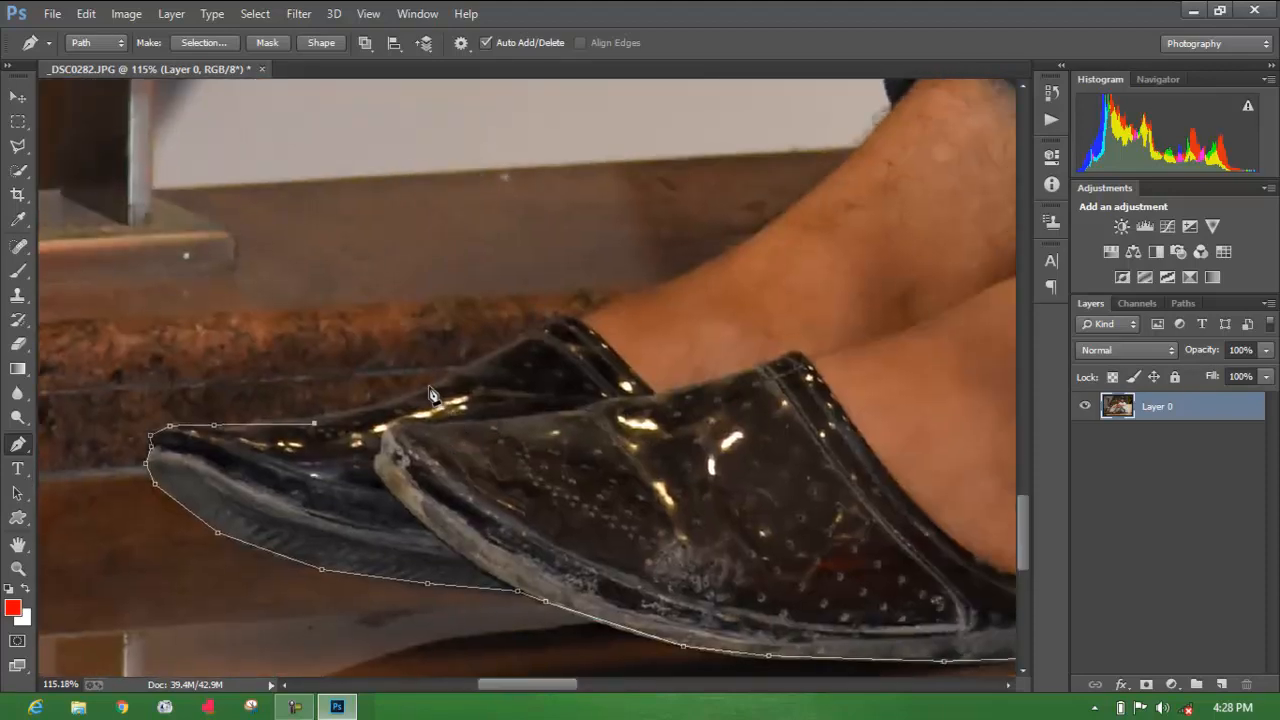
left_click(416, 397)
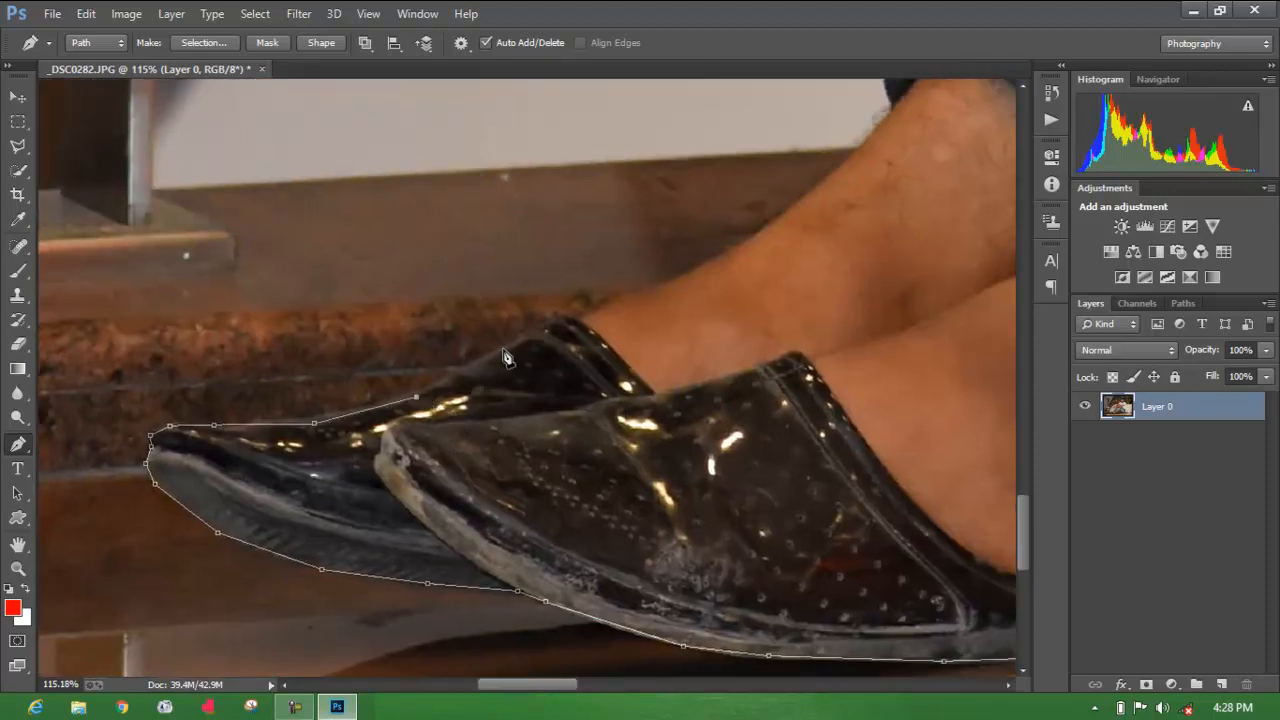
left_click(563, 320)
Extend the path along the front of the bare shin and around the rolled jeans cuff.
left_click(745, 248)
left_click_drag(826, 237, 529, 437)
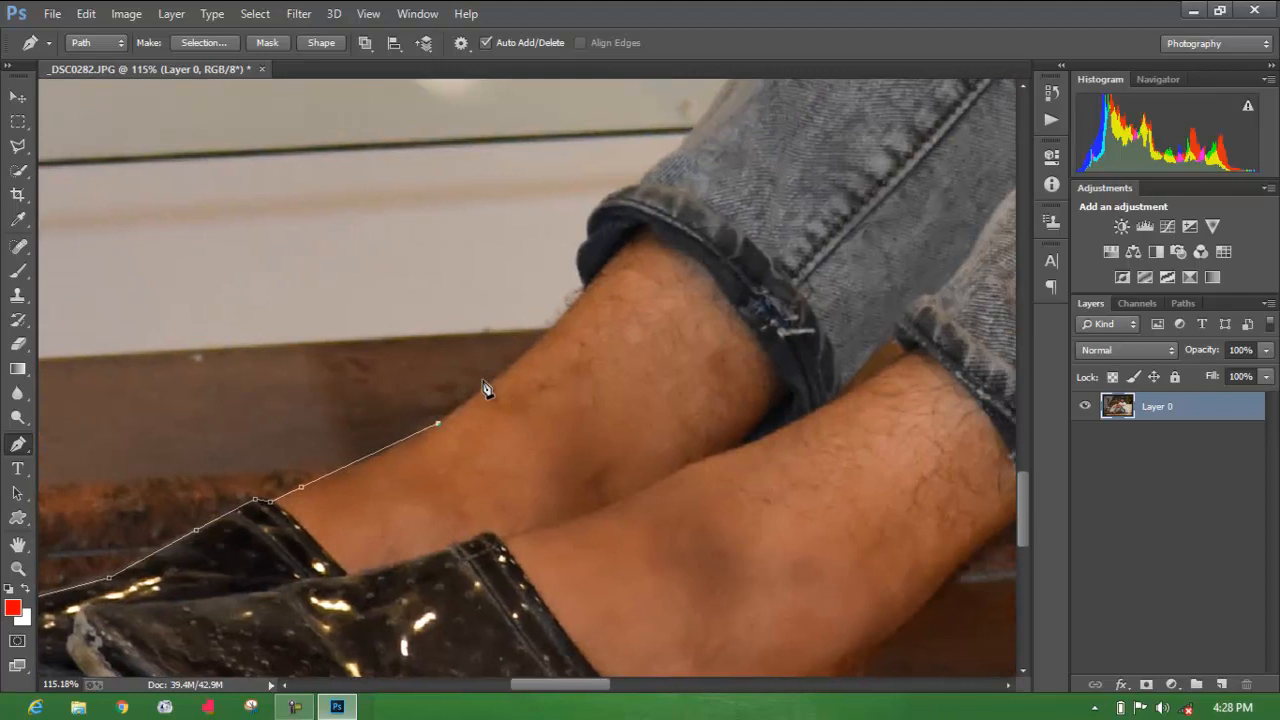
left_click(549, 331)
left_click(640, 184)
Trace the outer edge of the jeans from the rolled cuff up the lower leg towards the knee.
left_click_drag(694, 213, 563, 446)
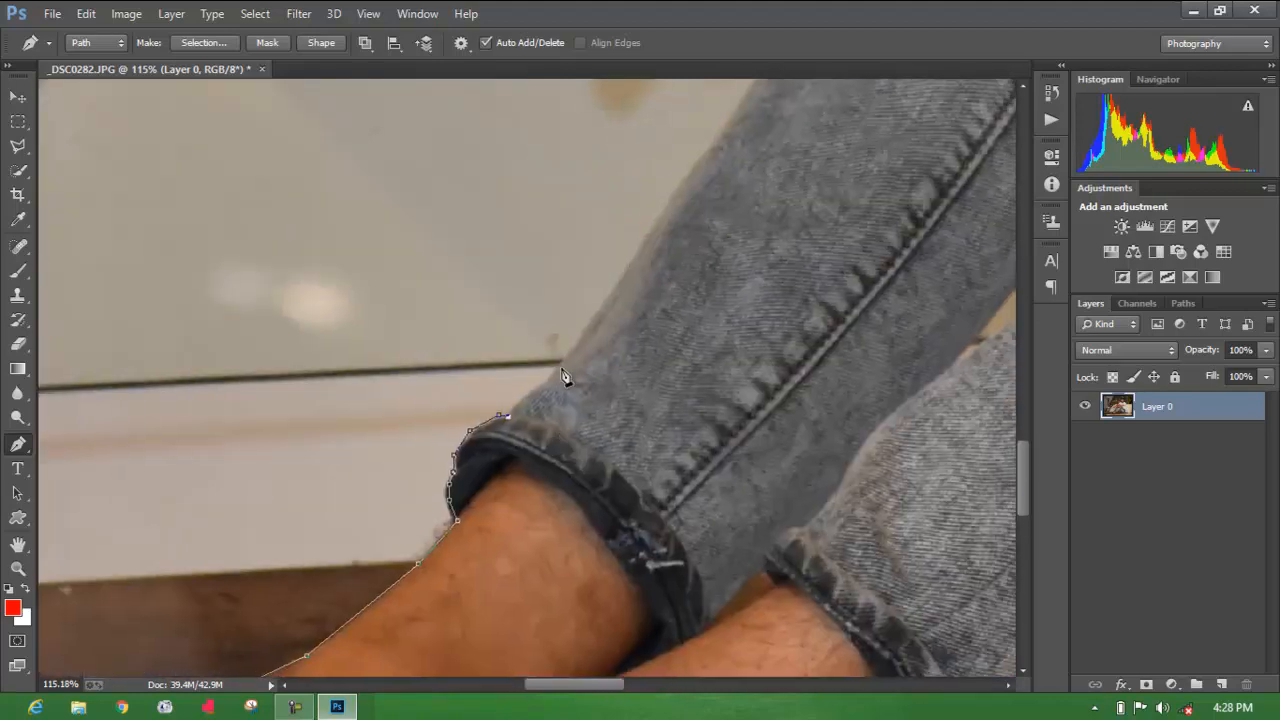
left_click(659, 224)
left_click(728, 127)
left_click_drag(738, 132, 581, 536)
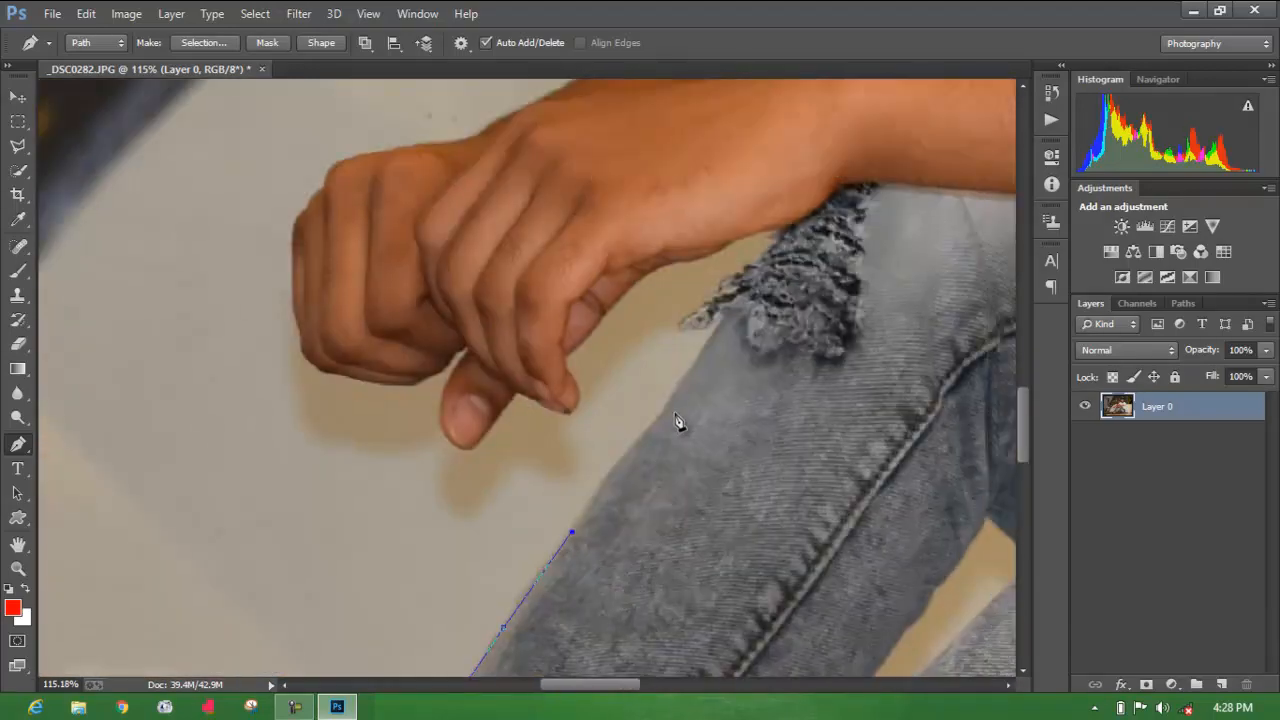
left_click(675, 390)
Outline the frayed tear at the jeans' knee up to where it meets the underside of the wrist.
left_click_drag(779, 245, 804, 363)
scroll(804, 363, "up", 5)
left_click(965, 265)
left_click(895, 265)
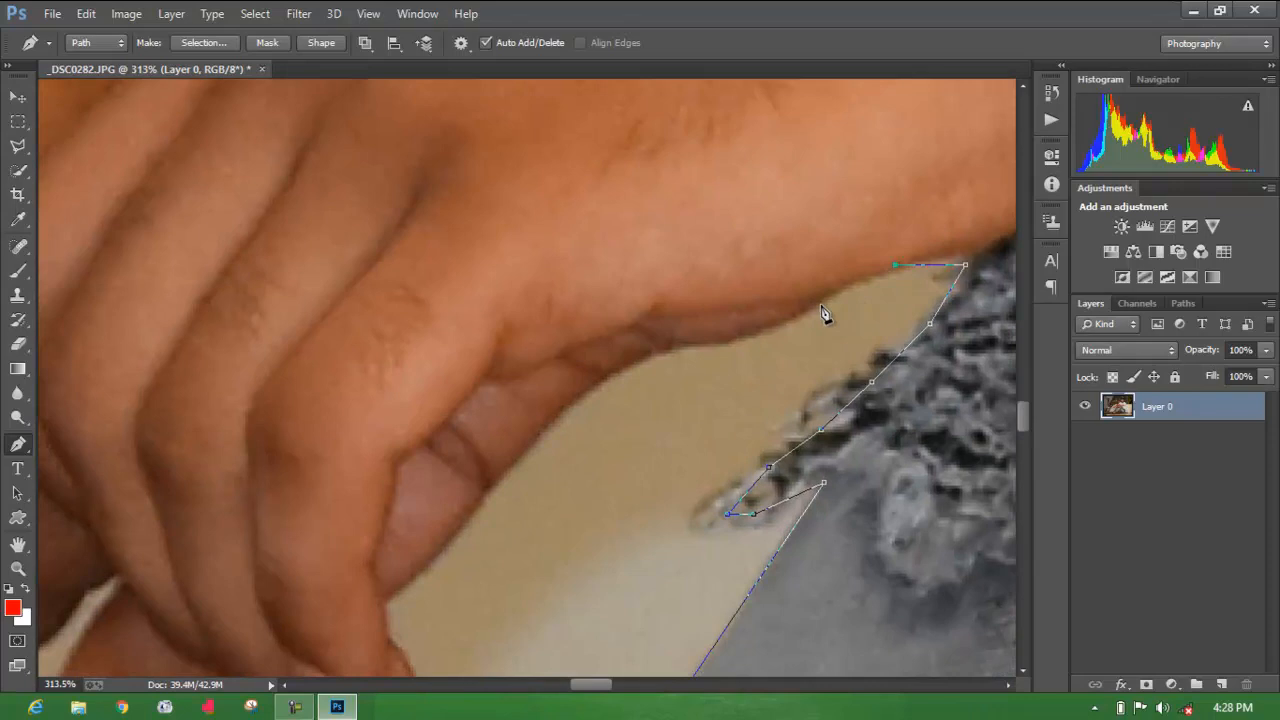
Trace the underside of the hand from the wrist along the palm edge to the nearest fingertip.
left_click(705, 347)
left_click(646, 354)
left_click(575, 400)
left_click_drag(493, 506, 902, 235)
left_click(915, 198)
left_click(860, 261)
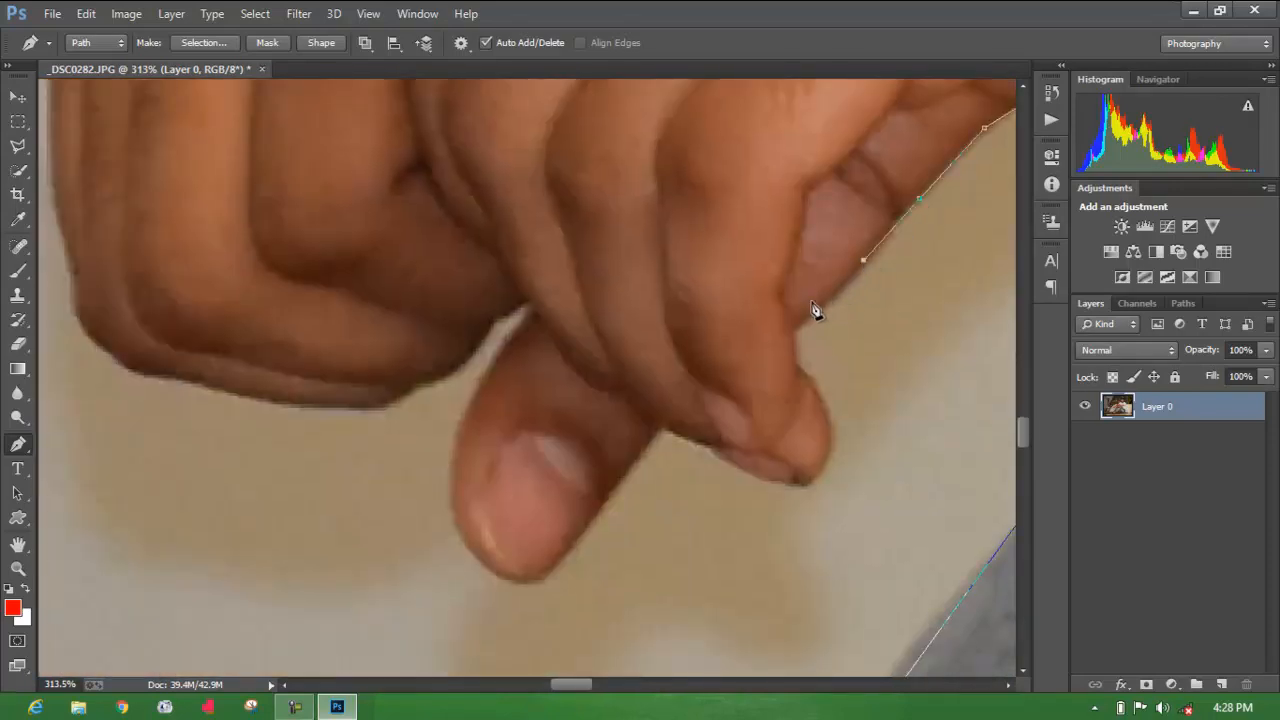
left_click(798, 326)
Curve the path around the protruding fingertip and along to the base of the thumb.
left_click_drag(801, 378, 726, 318)
left_click(749, 362)
left_click(750, 393)
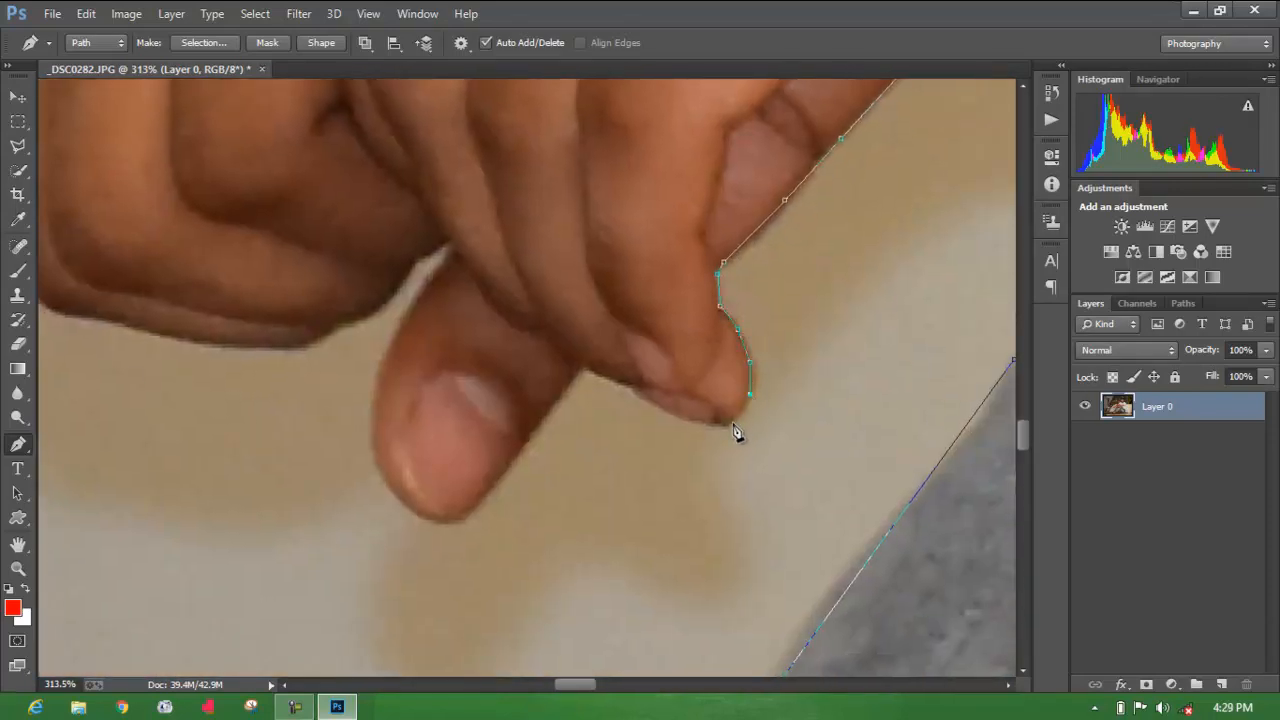
left_click(637, 391)
left_click(590, 371)
left_click(579, 372)
Outline the thumb down one side, around its tip and back up to the curled fingers.
left_click_drag(545, 425, 730, 375)
left_click(717, 382)
left_click(667, 444)
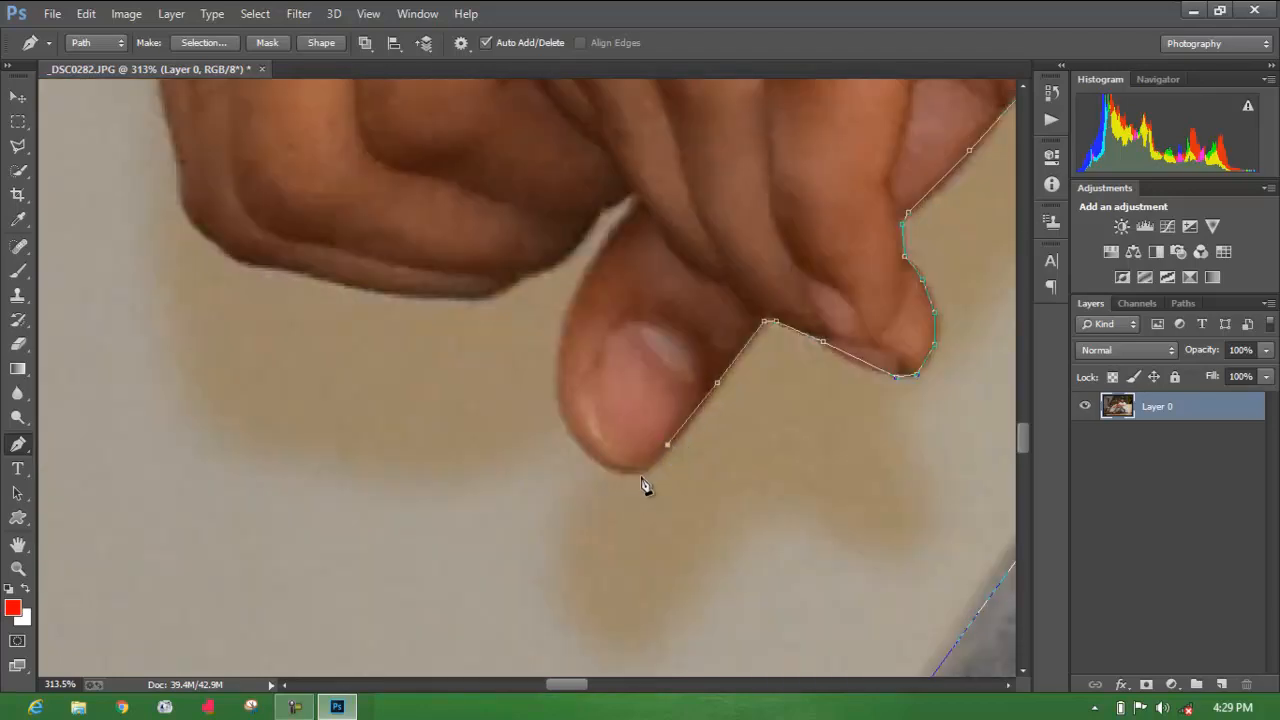
left_click_drag(583, 273, 670, 168)
left_click(585, 356, "alt")
left_click(625, 296)
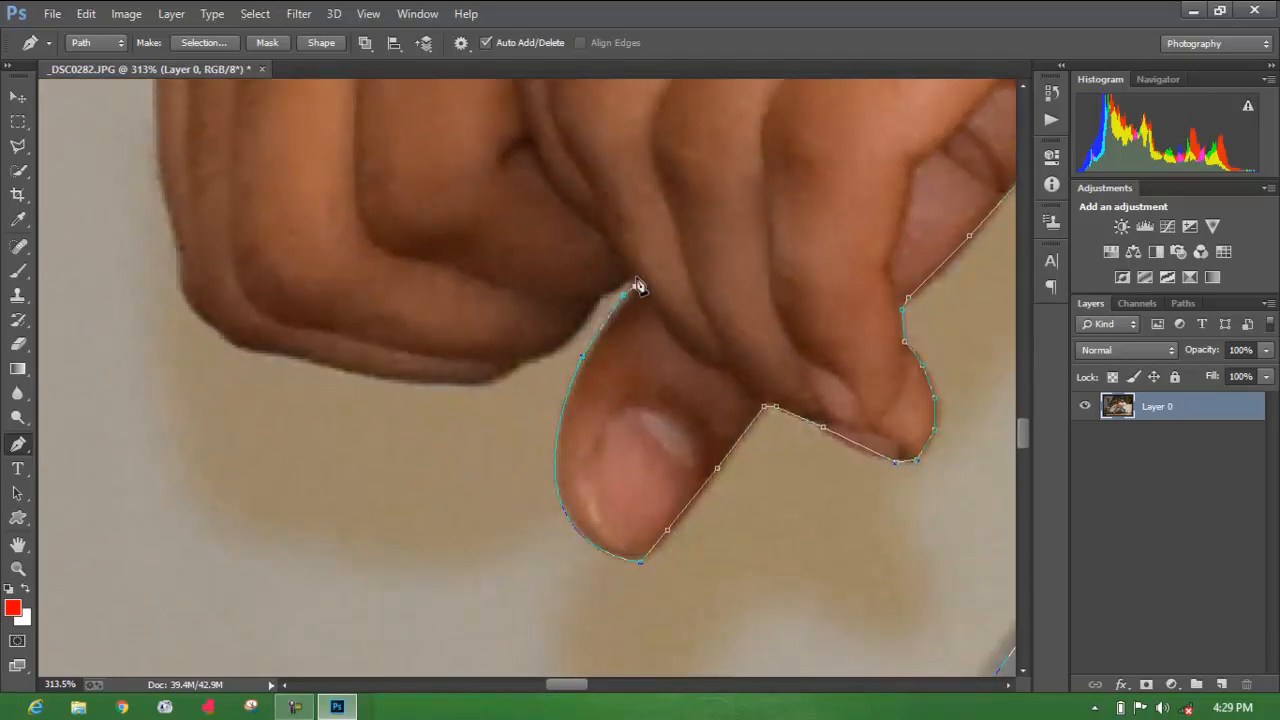
Trace the lower edge of the curled fingers and continue up the outer side of the fist.
left_click(573, 332)
left_click(433, 384)
left_click_drag(327, 382, 580, 514)
left_click(550, 490)
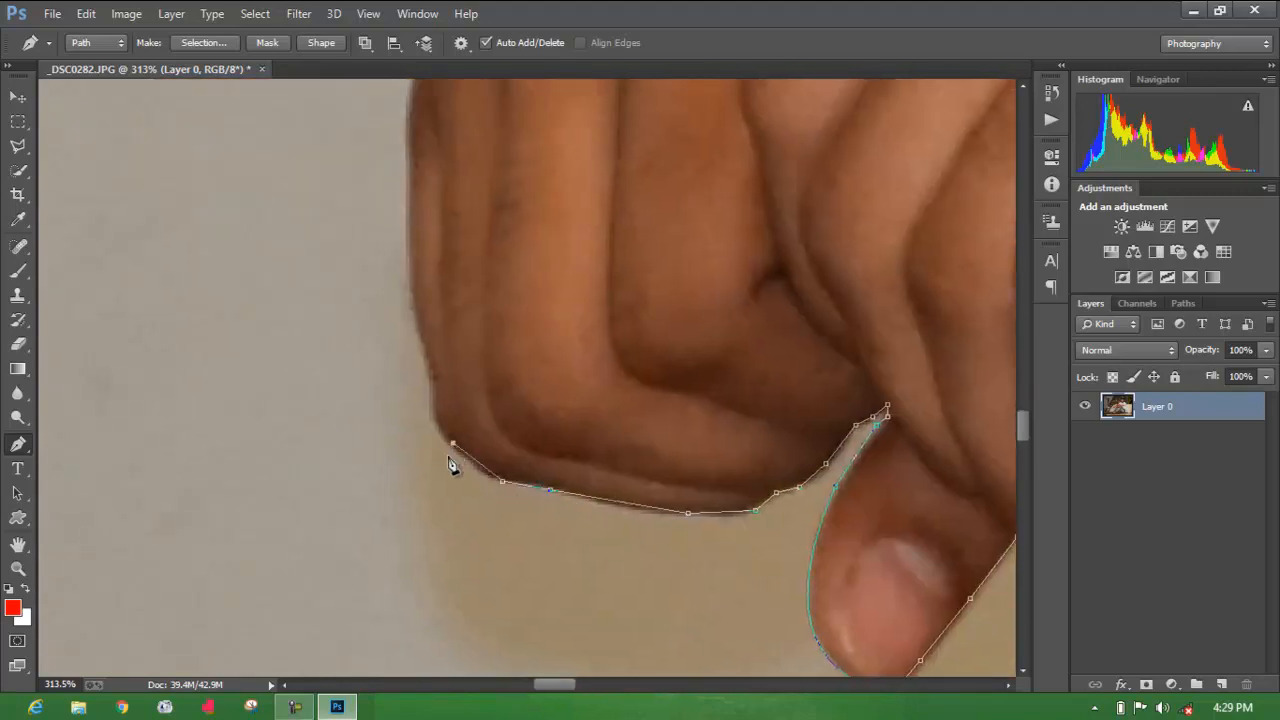
left_click(411, 106)
left_click_drag(443, 120, 420, 506)
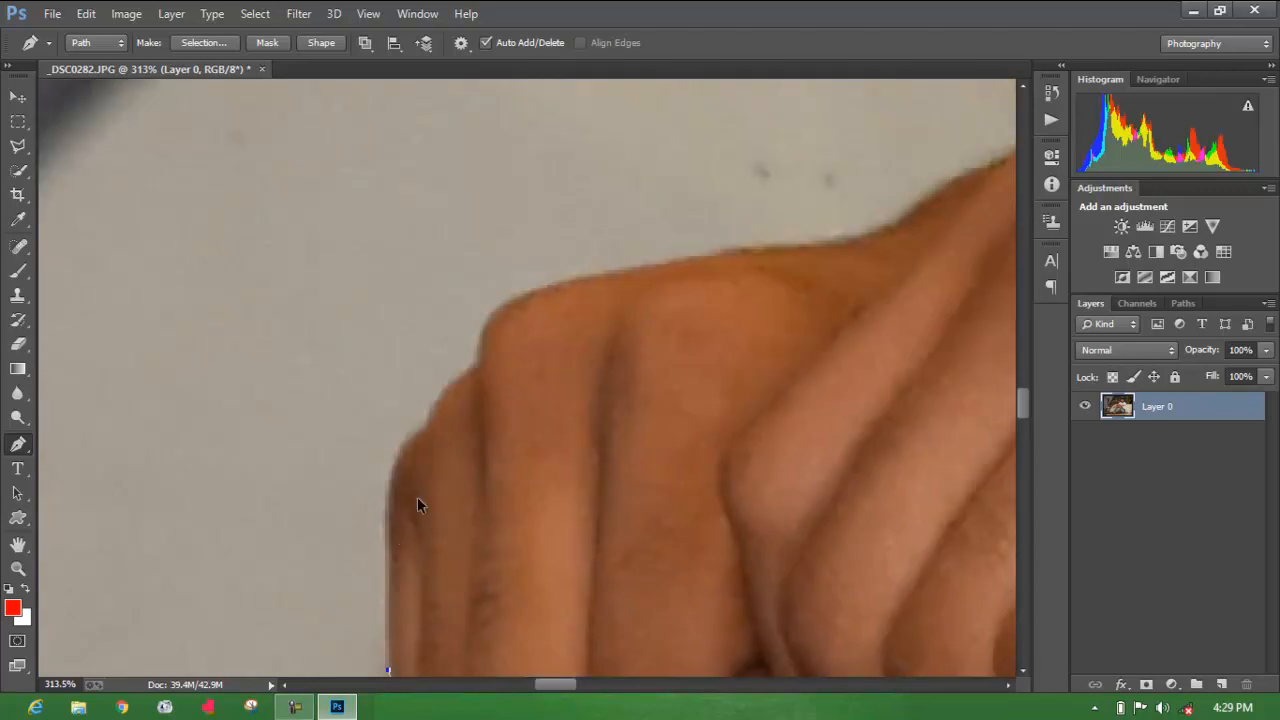
Trace over the knuckles at the top of the fist towards the back of the hand.
left_click(406, 446)
left_click_drag(468, 408, 422, 525)
key("ctrl+z")
left_click(790, 243)
left_click(901, 223)
Extend the path along the back of the hand and wrist onto the forearm's upper edge.
left_click_drag(943, 294, 418, 538)
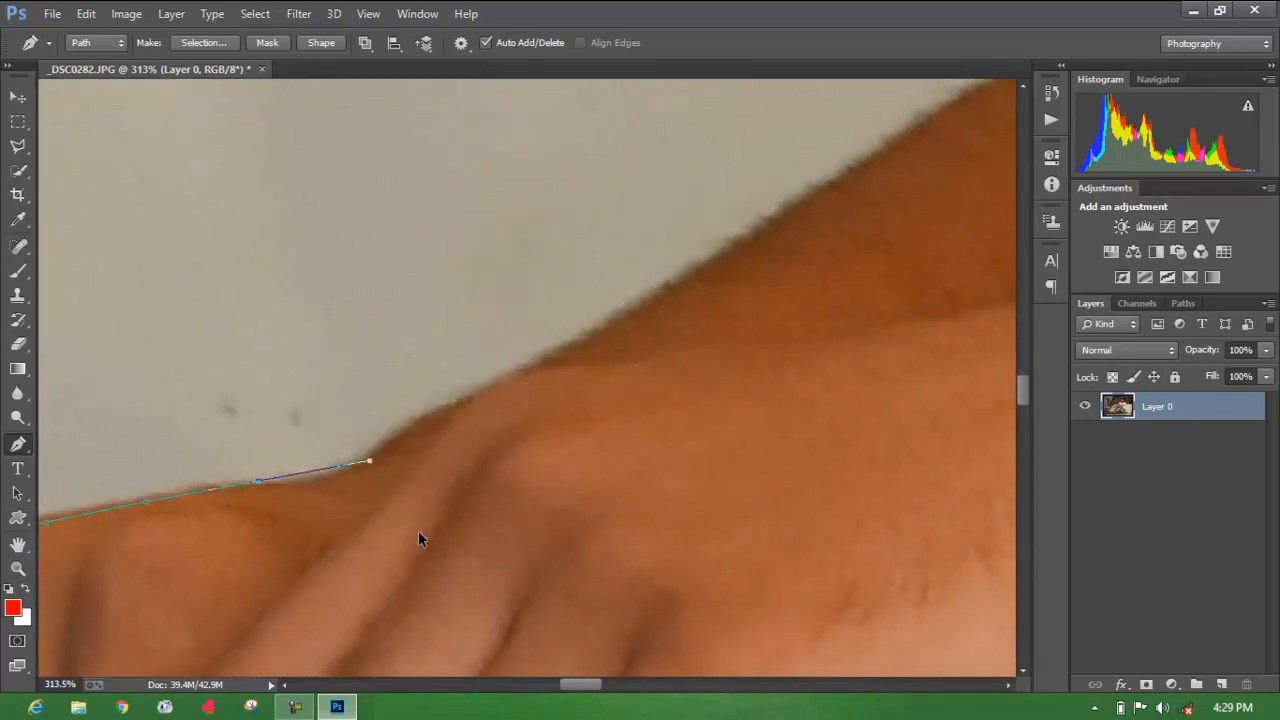
left_click(480, 393)
left_click(723, 249)
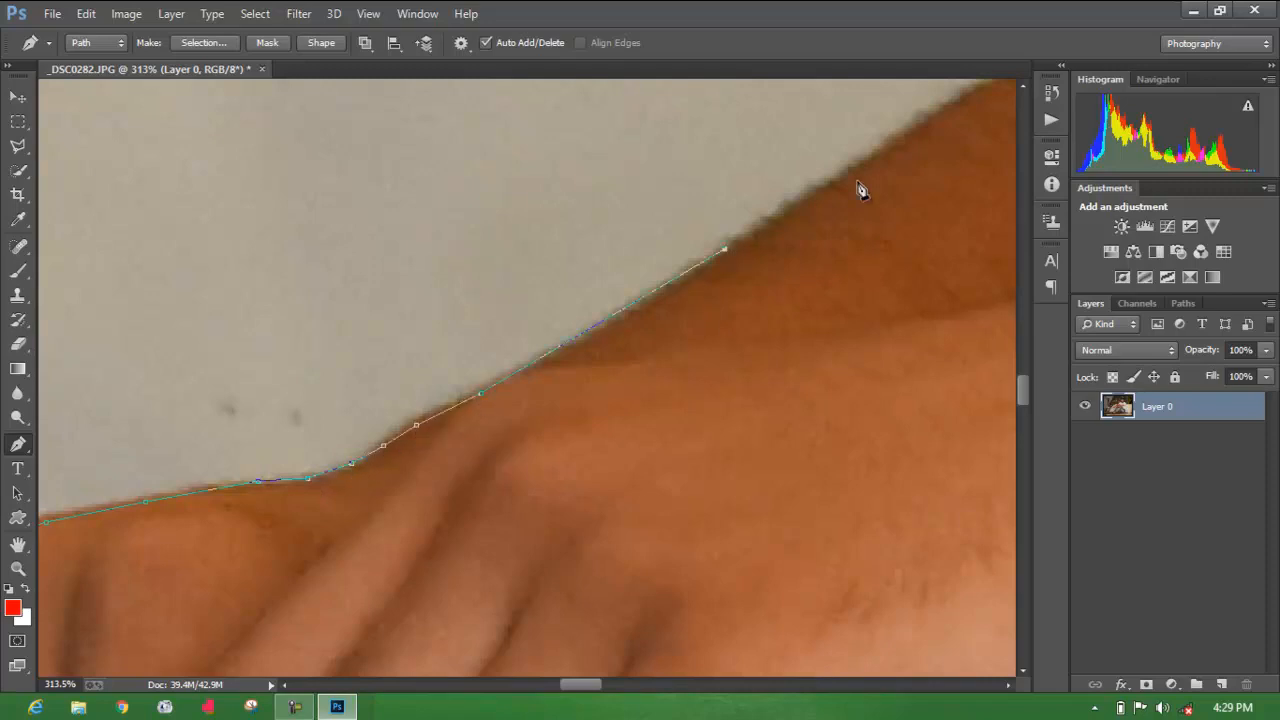
left_click_drag(860, 189, 371, 543)
left_click(604, 376)
left_click(953, 190)
Trace the upper edge of the forearm up to the hem of the cream shirt sleeve.
scroll(943, 257, "down", 5)
left_click_drag(943, 257, 436, 550)
left_click(558, 464)
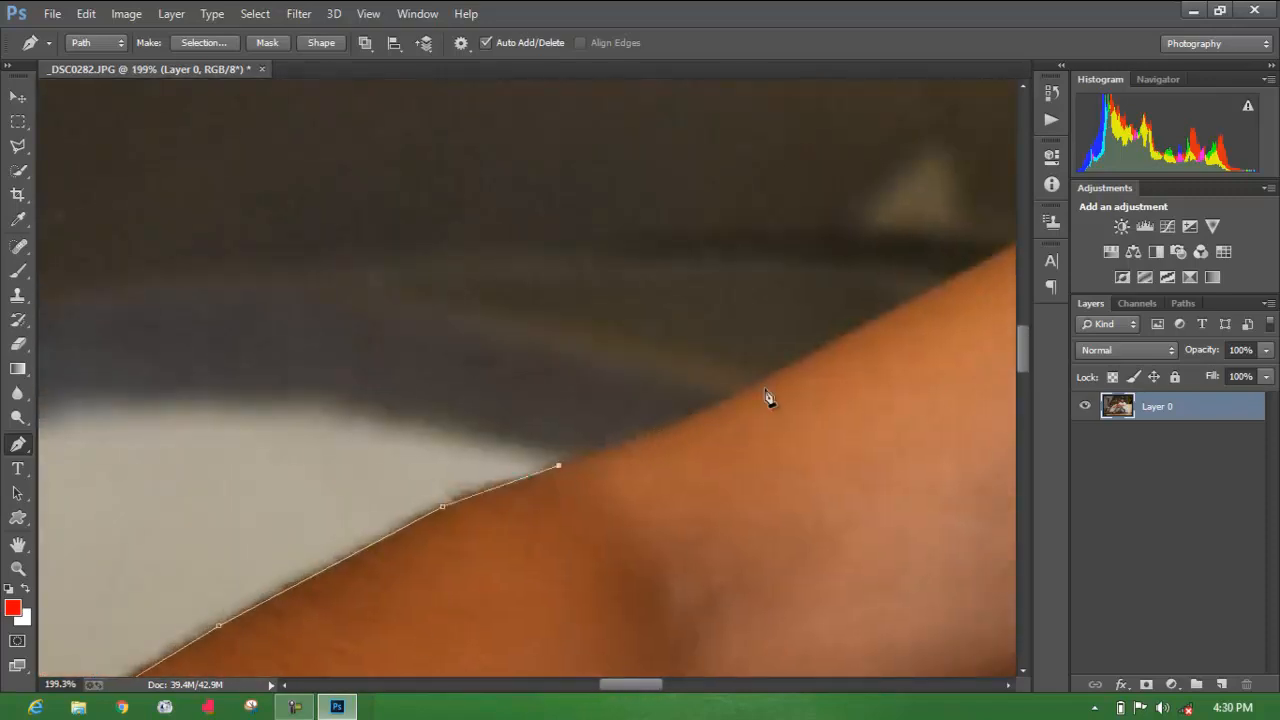
left_click(658, 431)
left_click_drag(903, 314, 714, 451)
scroll(710, 448, "up", 3)
scroll(706, 438, "up", 1)
left_click(706, 438)
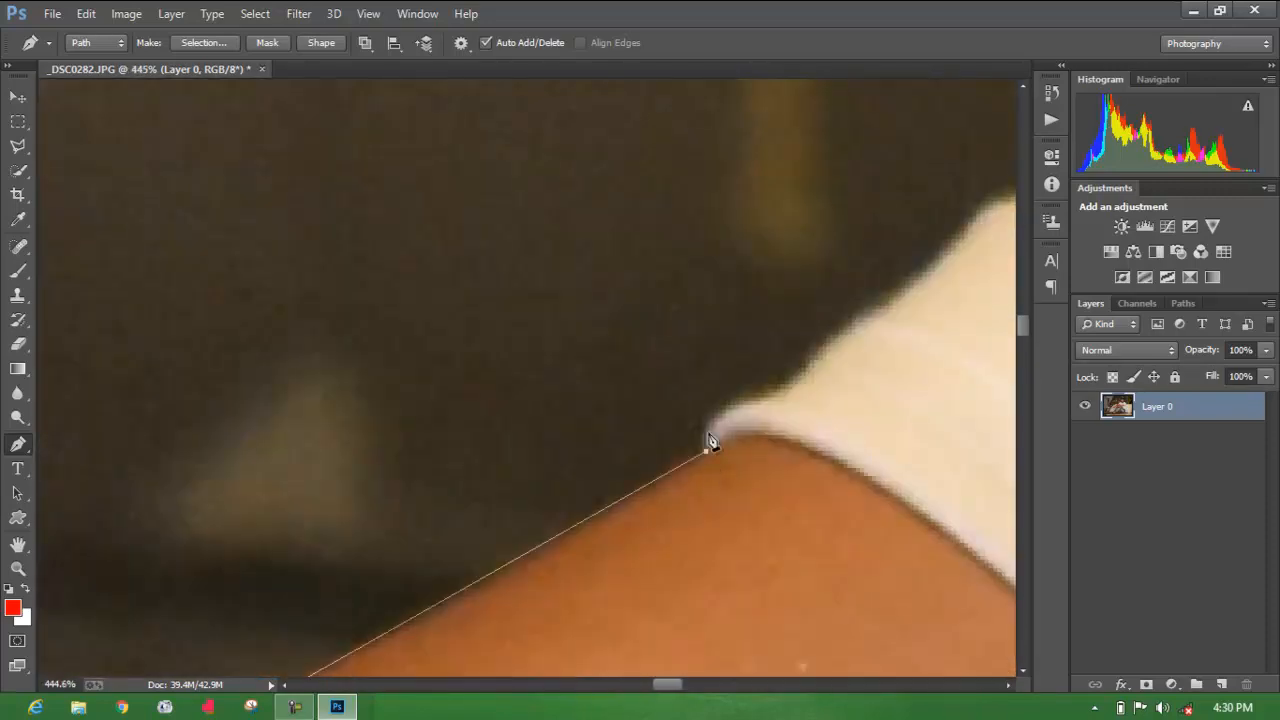
Outline the sleeve from its hem along the upper edge to the first protruding fabric fold.
left_click(729, 406)
left_click(767, 393)
left_click(826, 339)
left_click(853, 320)
left_click(900, 289)
left_click_drag(925, 310, 294, 577)
left_click(340, 487)
left_click(361, 467)
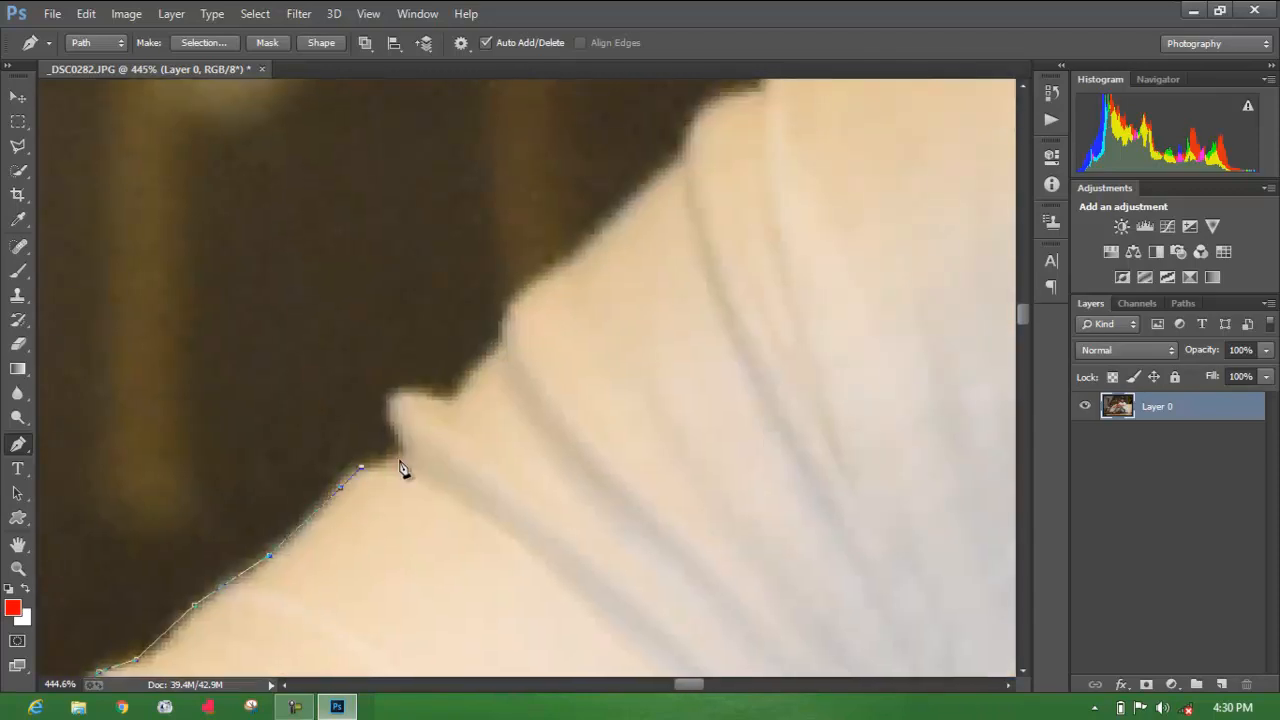
Follow the contour of the protruding sleeve folds along the upper arm.
left_click(386, 405)
left_click(402, 392)
left_click(439, 396)
left_click(506, 326)
left_click(514, 302)
left_click(652, 184)
left_click(686, 155)
Trace the last stepped sleeve folds up to the smooth start of the shoulder.
left_click_drag(716, 193, 587, 459)
left_click(564, 379)
left_click(657, 317)
left_click(699, 300)
left_click(748, 283)
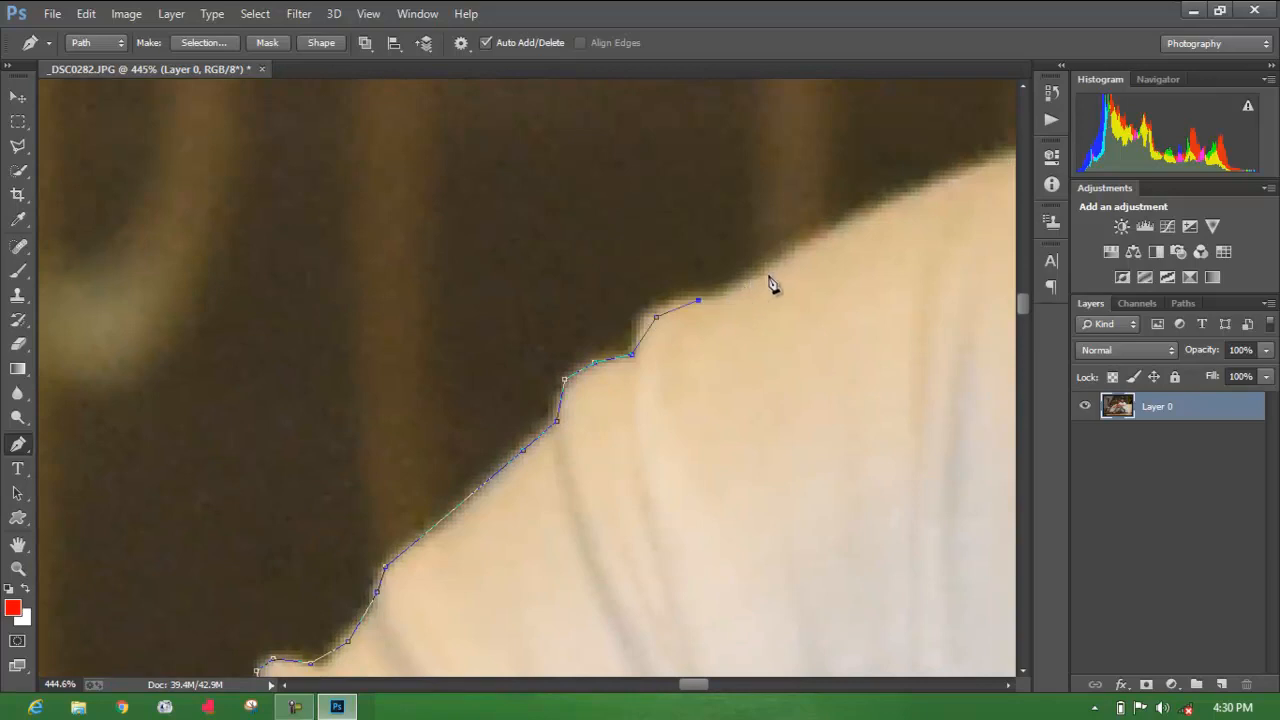
Extend the path along the smooth top of the shoulder to the base of the collar bump.
left_click_drag(867, 270, 499, 496)
left_click(631, 388)
left_click(777, 343)
left_click(852, 322)
left_click_drag(905, 415, 463, 565)
left_click(463, 463)
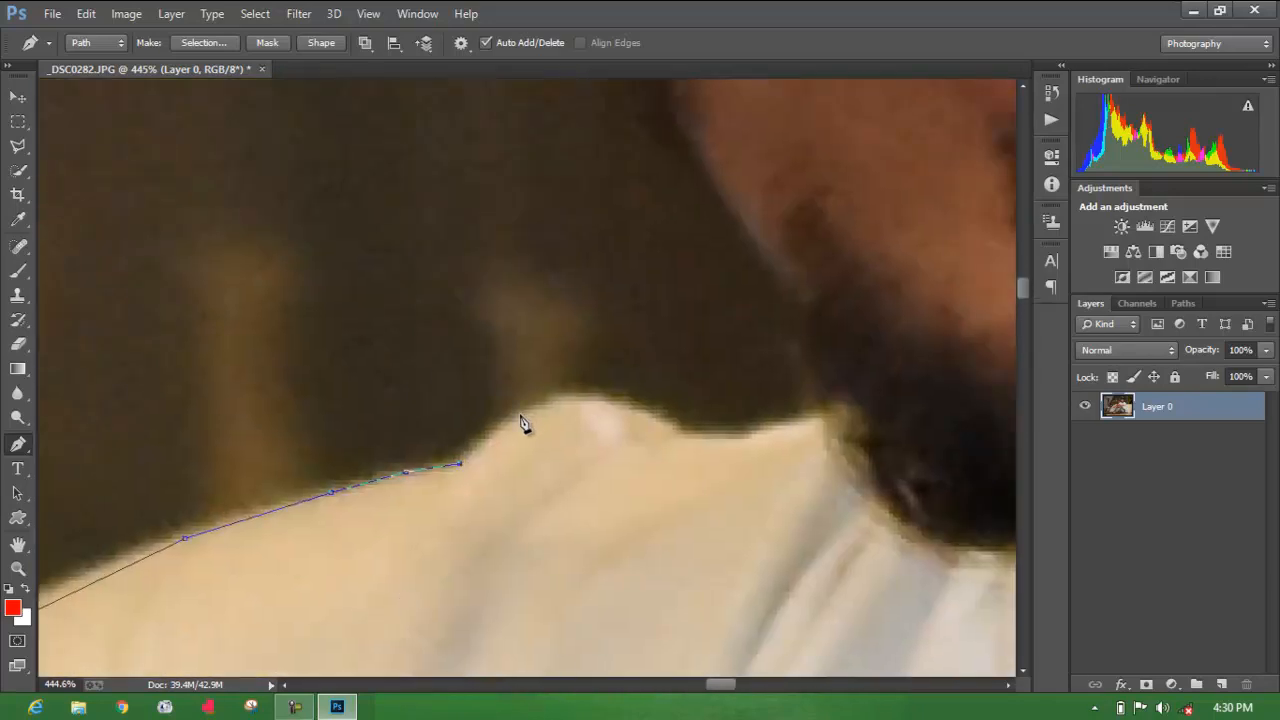
Trace over the raised collar fabric and its dip to the point where the shirt meets the beard.
left_click(522, 414)
left_click(576, 393)
left_click(640, 406)
left_click(688, 430)
left_click_drag(746, 441, 662, 514)
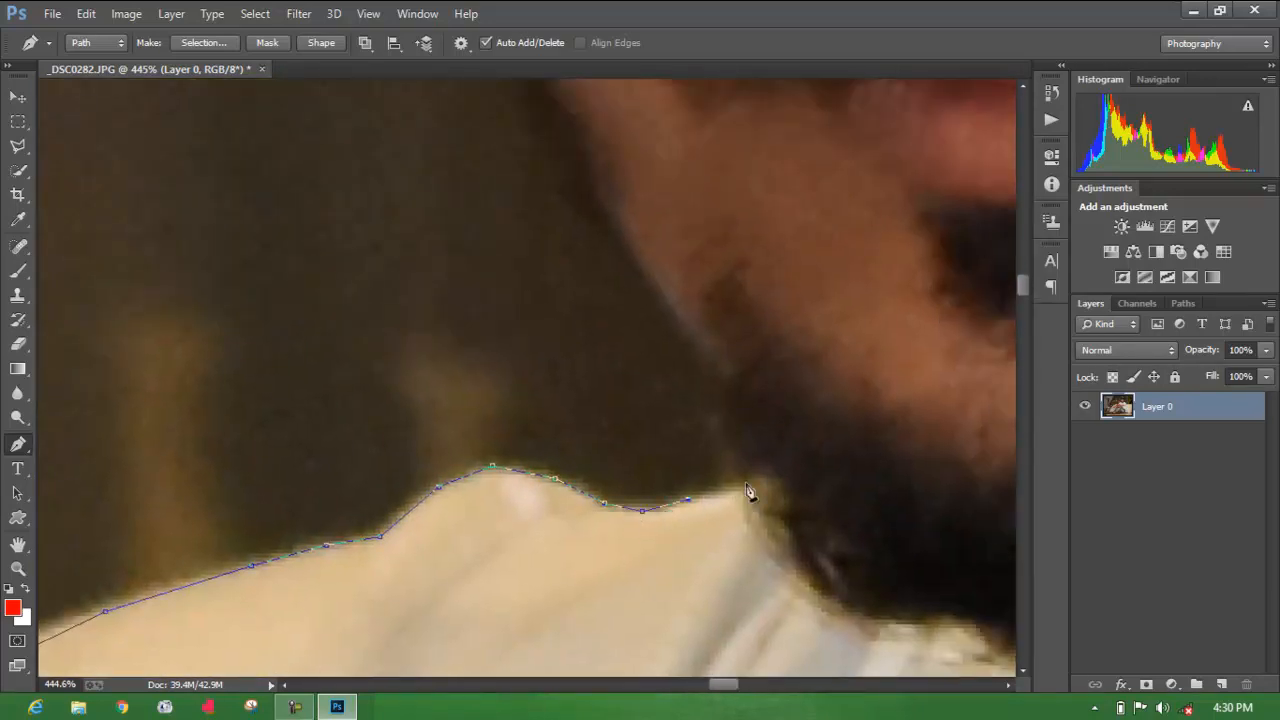
left_click(744, 486)
Outline the bearded jaw from the collar up to the lower cheek.
left_click_drag(738, 470, 746, 547)
left_click(734, 527)
left_click(721, 481)
left_click(724, 442)
left_click_drag(705, 431, 737, 560)
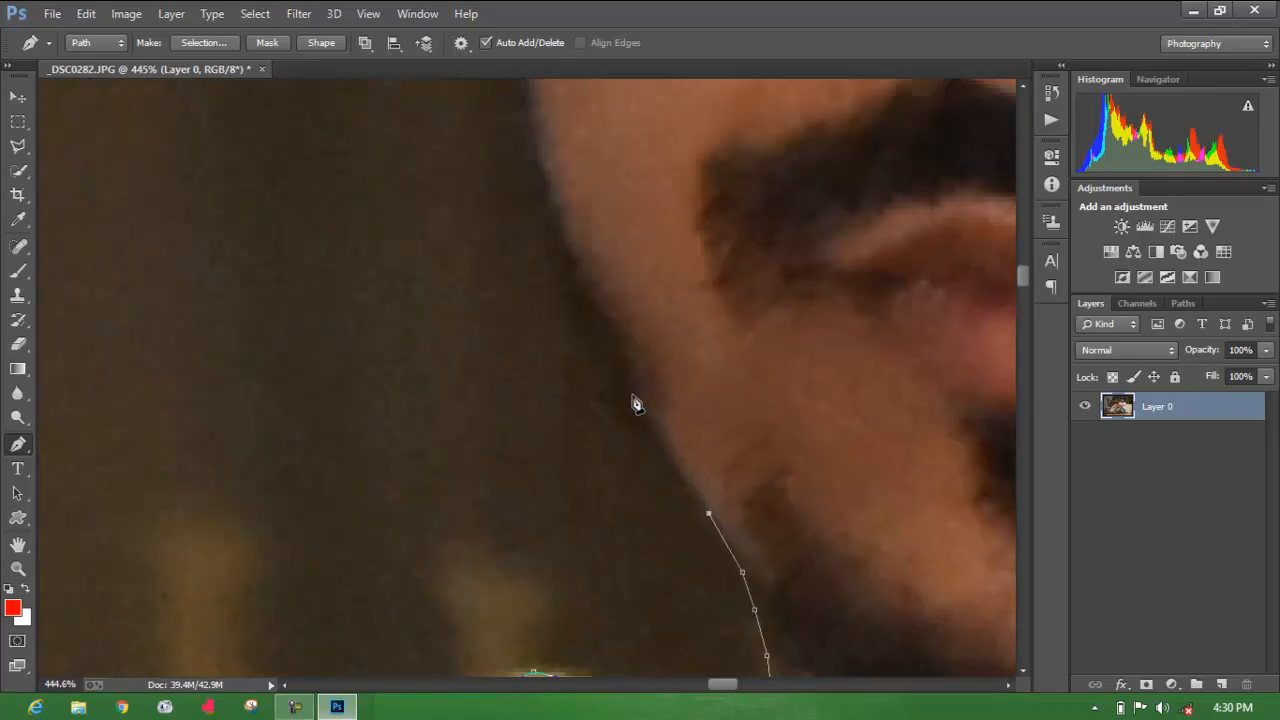
left_click(632, 396)
left_click(580, 283)
Trace the edge of the cheek up to the level of the eye.
scroll(577, 301, "down", 3)
left_click_drag(577, 307, 660, 638)
left_click(628, 517)
left_click(611, 407)
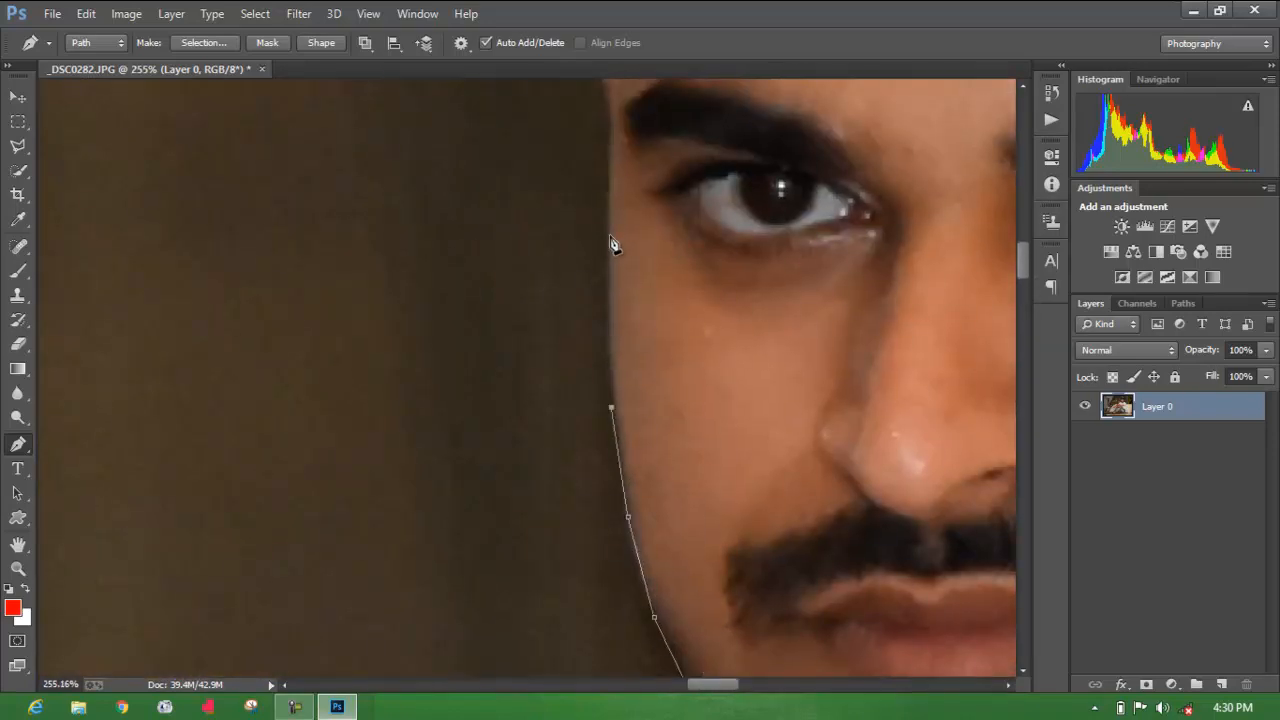
left_click(611, 236)
Continue the path past the temple and out around the lower hair strands beside the forehead.
left_click_drag(611, 232, 647, 625)
left_click(646, 498)
left_click(630, 455)
left_click(628, 424)
scroll(628, 416, "down", 7)
left_click(608, 403)
left_click(562, 369)
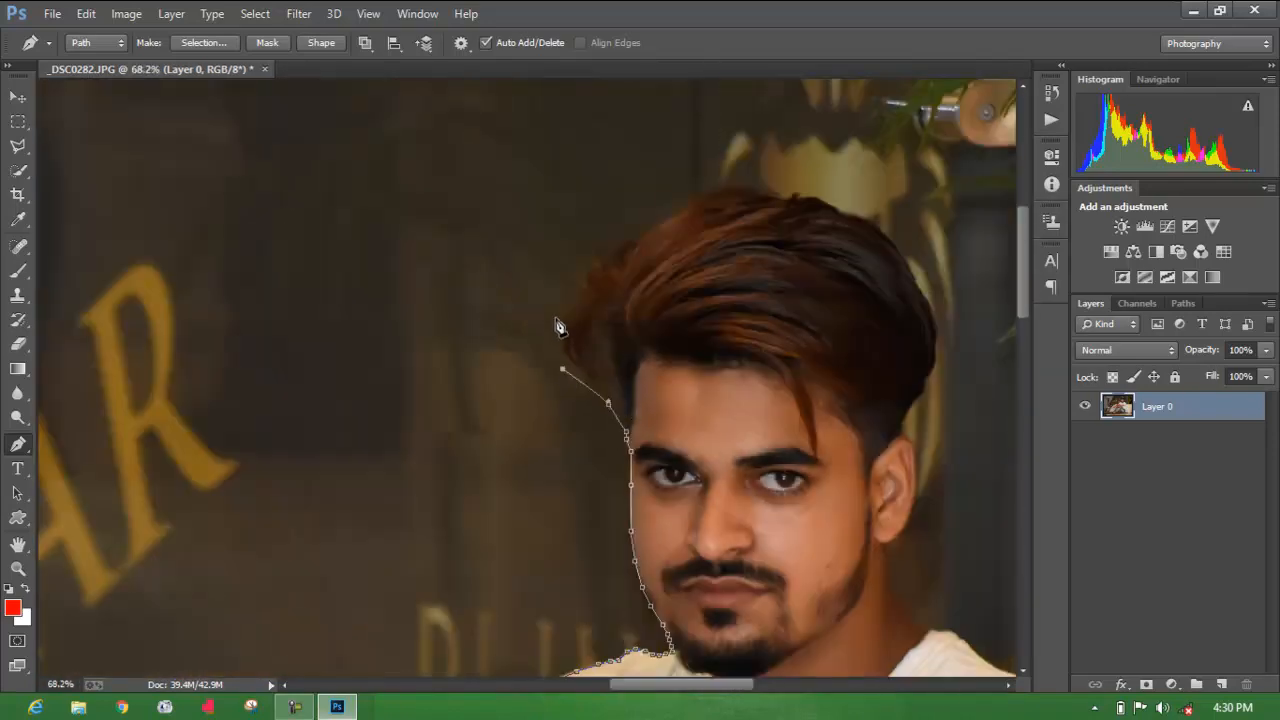
Outline the hair loosely over the top of the head and down to the top of the ear.
left_click(557, 316)
left_click(580, 250)
left_click(661, 193)
left_click(836, 188)
left_click(910, 229)
left_click(949, 357)
left_click(899, 442)
Trace around the top of the ear and down its outer rim.
scroll(904, 445, "up", 6)
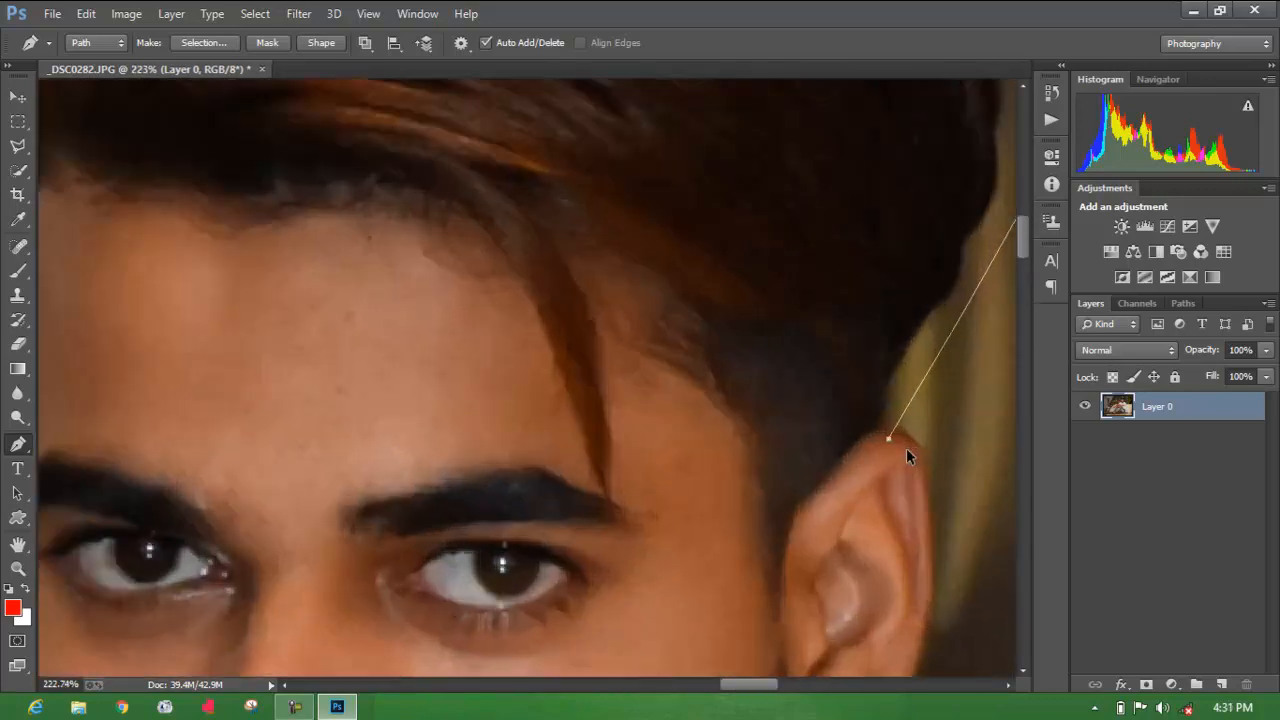
scroll(904, 451, "up", 5)
left_click(931, 428)
left_click(947, 456)
left_click(957, 534)
left_click(973, 627)
left_click_drag(954, 668, 721, 310)
left_click(740, 418)
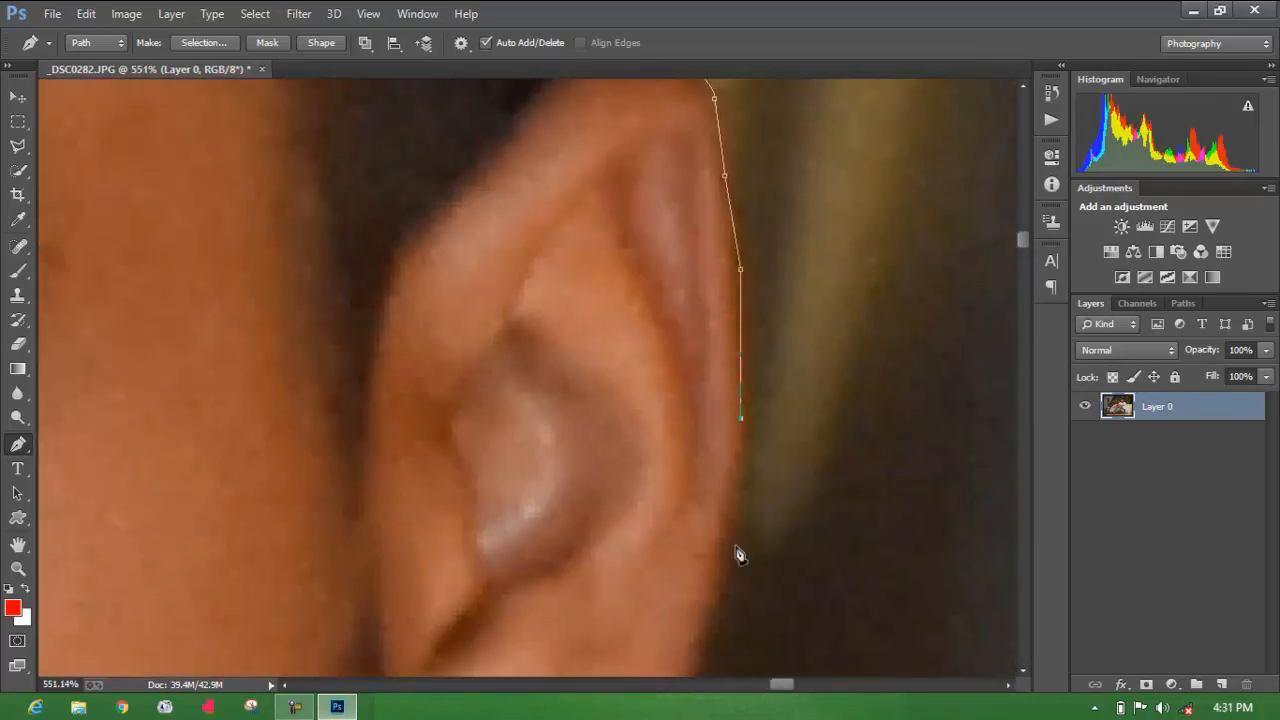
Outline the lower part of the ear and around the earlobe to the neck.
left_click(709, 595)
left_click_drag(680, 650, 835, 327)
left_click(811, 427)
left_click(739, 524)
left_click(676, 576)
left_click(650, 587)
Trace the side of the neck from the earlobe down to the shirt collar.
left_click_drag(683, 631, 707, 308)
scroll(706, 320, "down", 4)
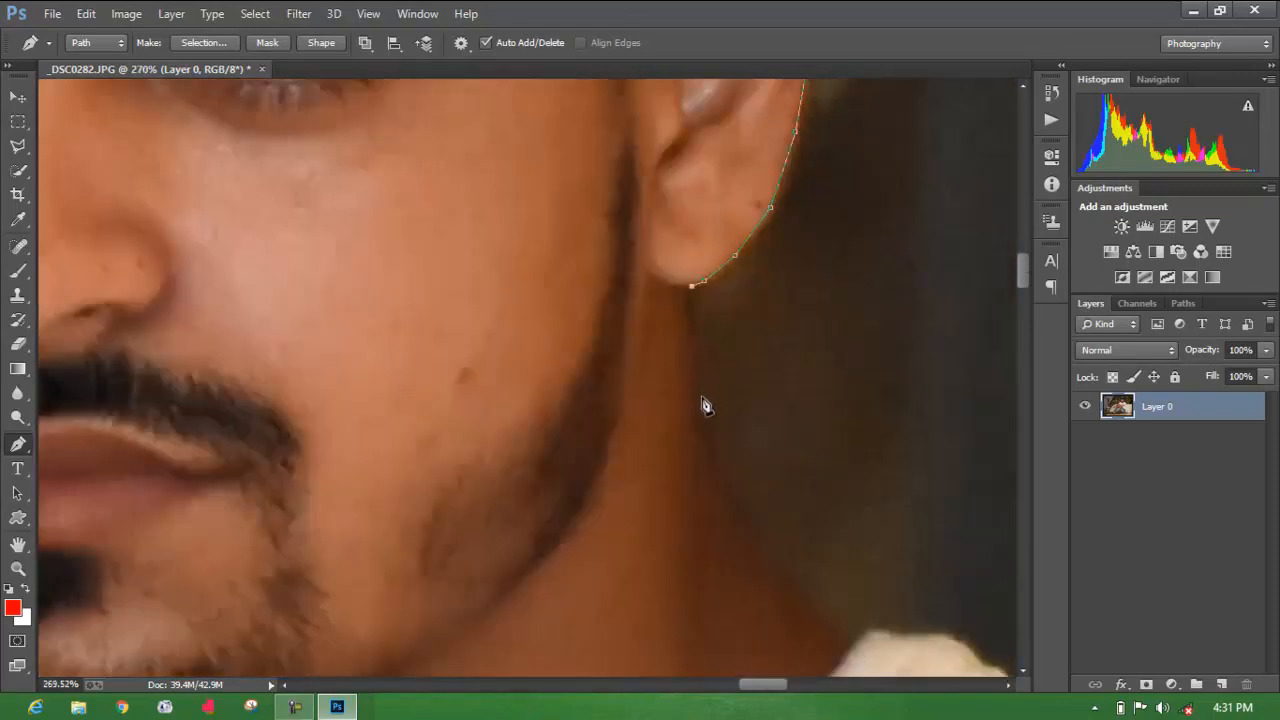
left_click(703, 405)
left_click(726, 487)
left_click(762, 544)
left_click(806, 604)
left_click(844, 640)
Outline the top of the collar beside the neck and the start of its slope towards the shoulder.
left_click_drag(851, 659, 431, 368)
scroll(431, 368, "up", 6)
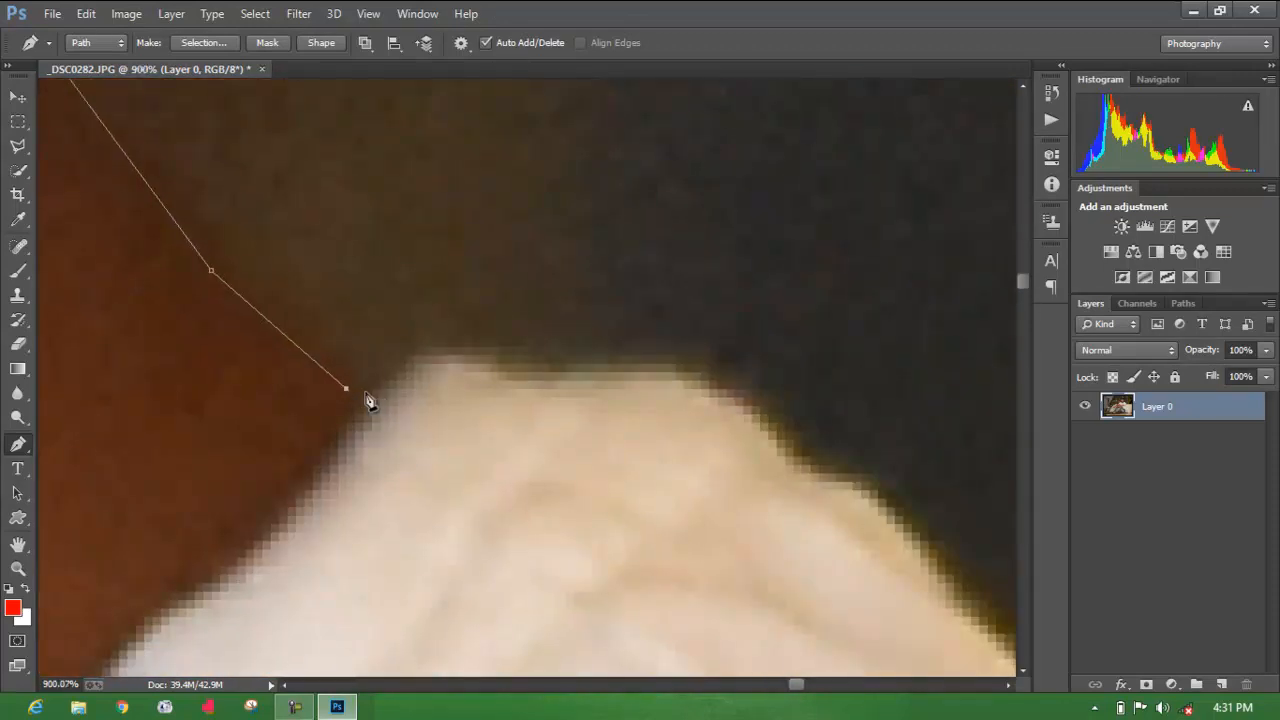
left_click(466, 367)
left_click(545, 378)
left_click(640, 386)
left_click(704, 404)
left_click(770, 448)
left_click(806, 478)
left_click(886, 524)
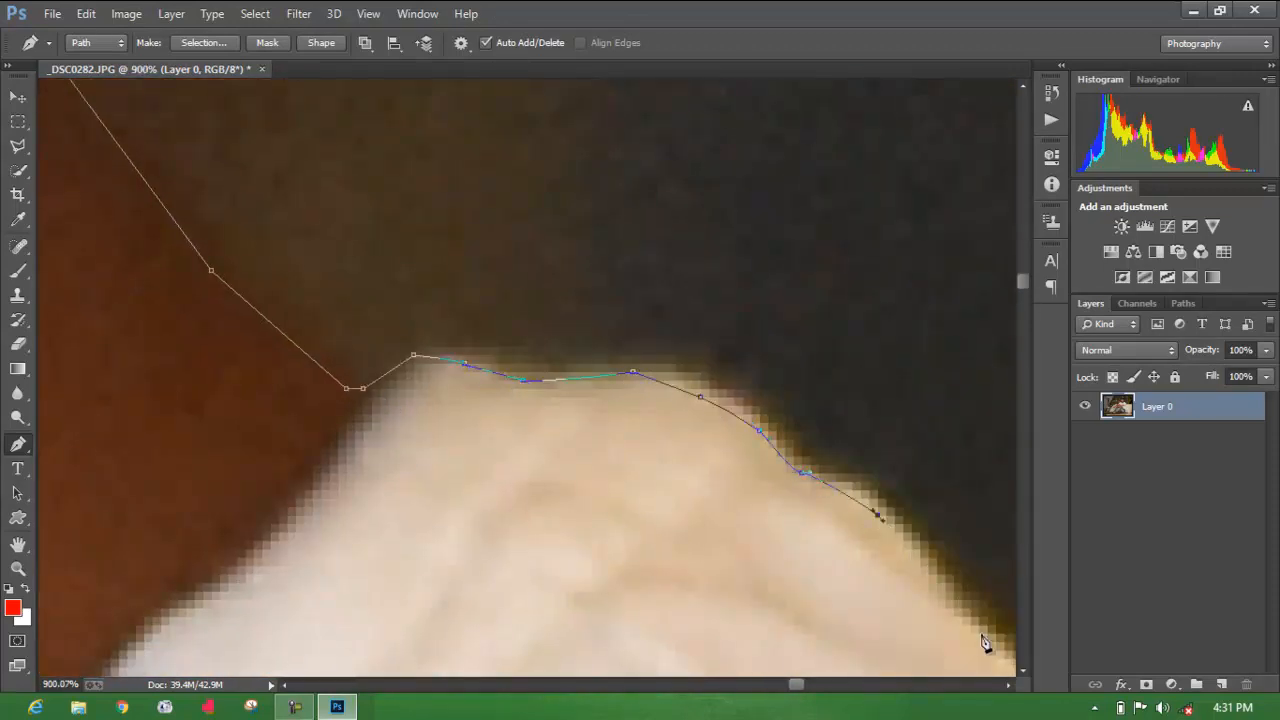
Trace the top of the shirt's shoulder from the collar slope outward along the dark background.
left_click_drag(986, 634, 555, 487)
left_click(555, 487)
left_click(691, 569)
scroll(534, 366, "down", 3)
left_click(676, 426)
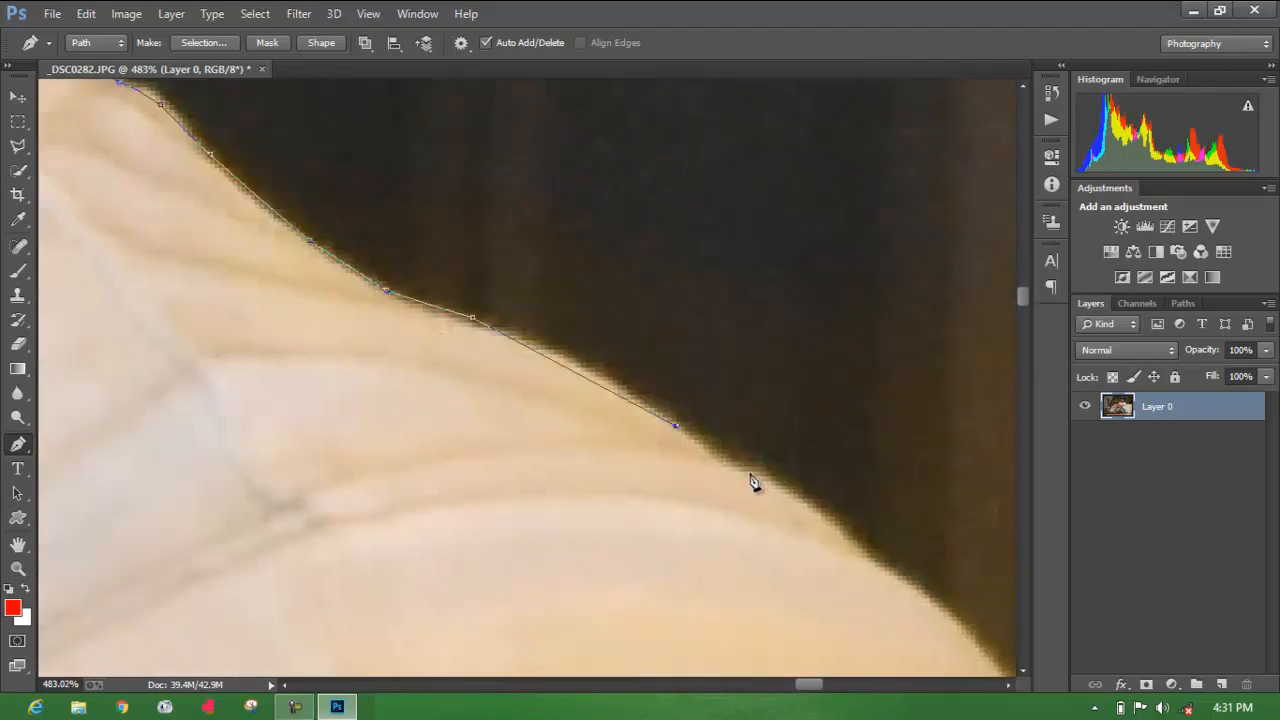
left_click(748, 470)
left_click(798, 498)
Outline the rounded outer shoulder of the shirt where it turns down towards the back.
scroll(986, 651, "down", 2)
left_click(759, 461)
left_click(800, 513)
left_click(869, 594)
left_click(900, 643)
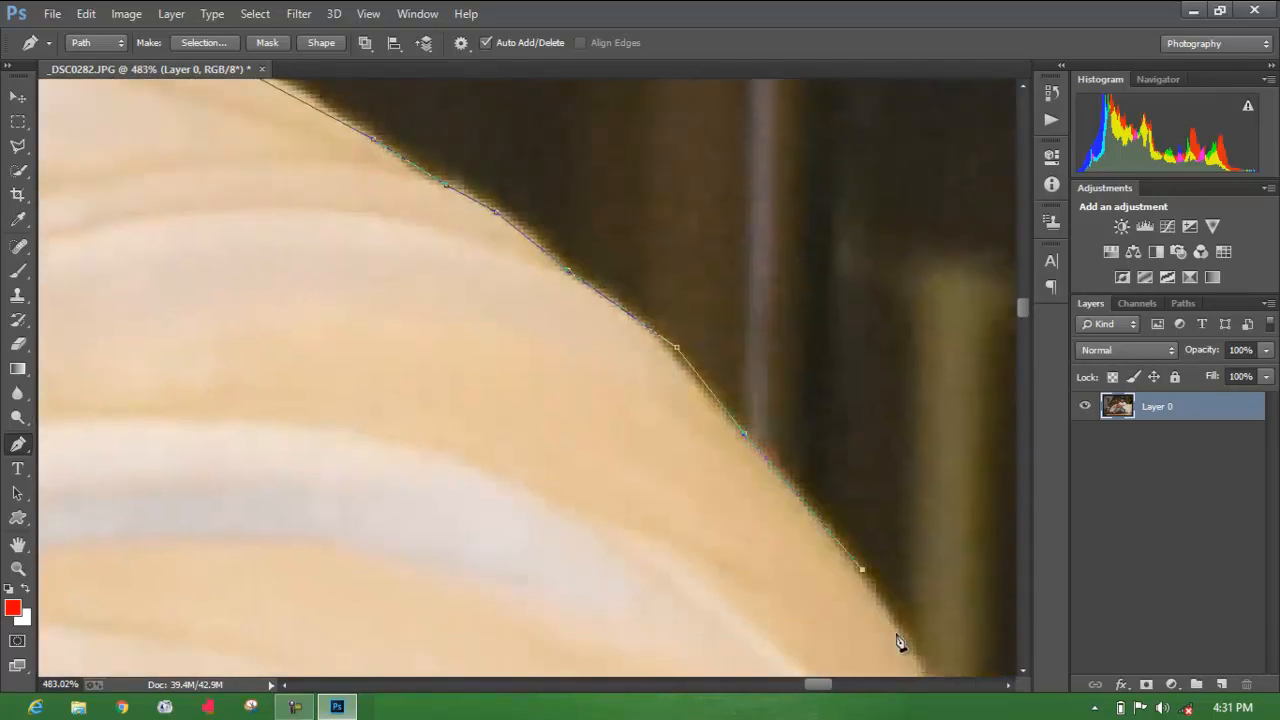
Trace the back of the shirt from the shoulder down past the folds beside the white planter.
left_click_drag(900, 643, 688, 290)
scroll(688, 290, "down", 5)
left_click_drag(684, 459, 672, 590)
scroll(690, 470, "up", 2)
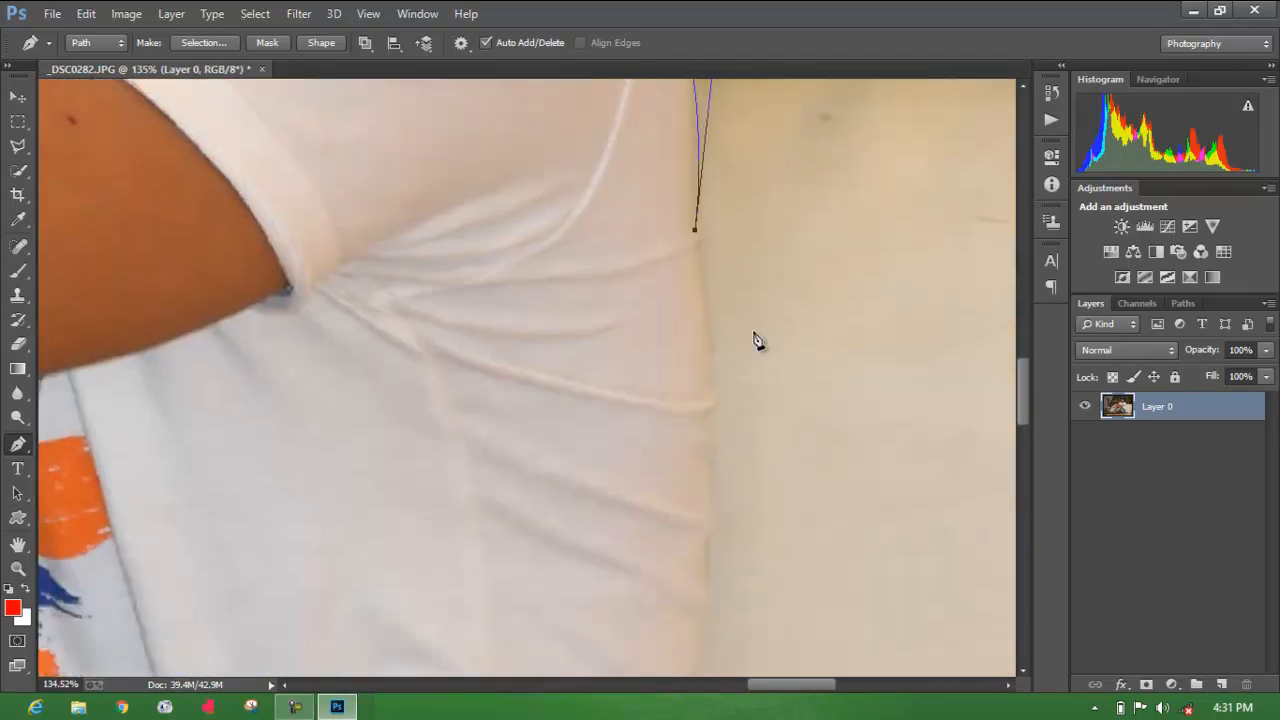
left_click(709, 382)
left_click(707, 438)
left_click(706, 517)
left_click(698, 591)
Continue the path along the shirt's lower back where it borders the planter.
scroll(690, 530, "down", 3)
left_click(679, 463)
left_click(698, 578)
left_click(714, 663)
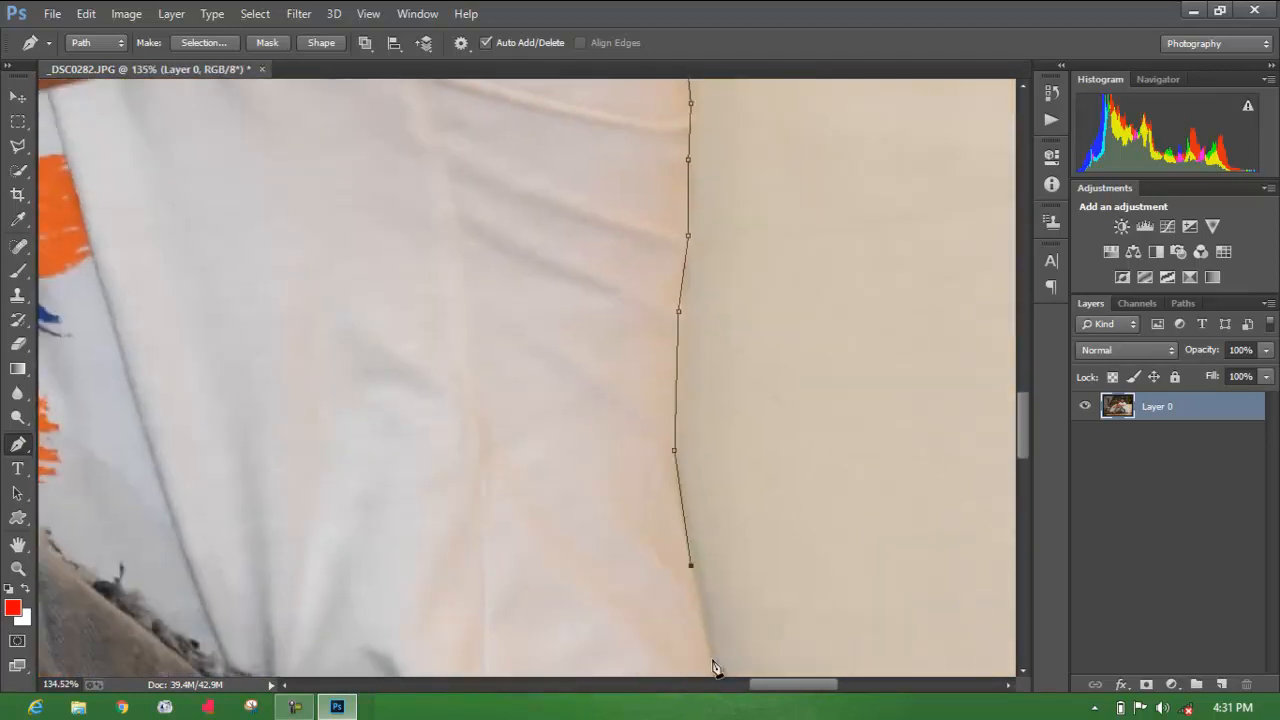
left_click_drag(714, 663, 570, 161)
left_click(573, 352)
left_click(561, 491)
left_click(546, 538)
Outline the shirt's curved lower edge from the planter in to the notch above its hanging hem.
left_click_drag(549, 598, 585, 211)
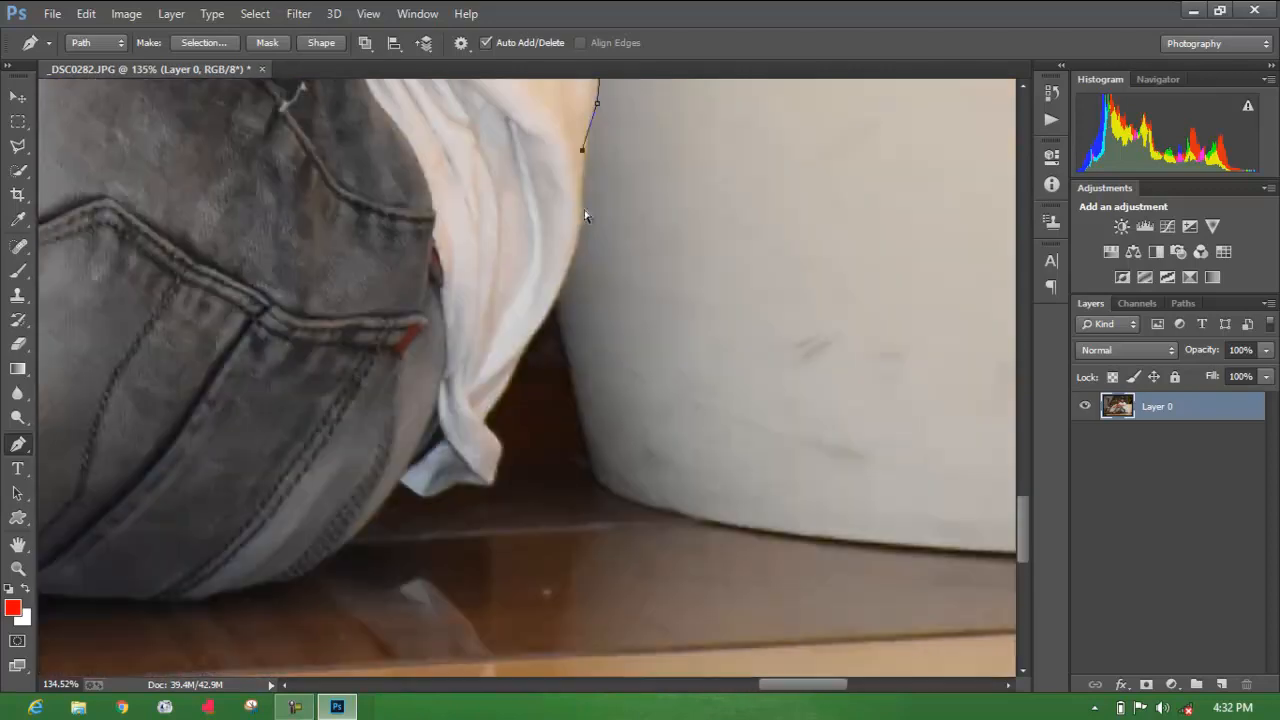
left_click(585, 160)
left_click(579, 230)
left_click(561, 295)
left_click(515, 370)
left_click(487, 420)
Trace around the loose hanging tip of the shirt hem to where it meets the jeans.
left_click_drag(487, 426, 830, 342)
scroll(830, 342, "up", 3)
left_click(857, 365)
left_click(852, 398)
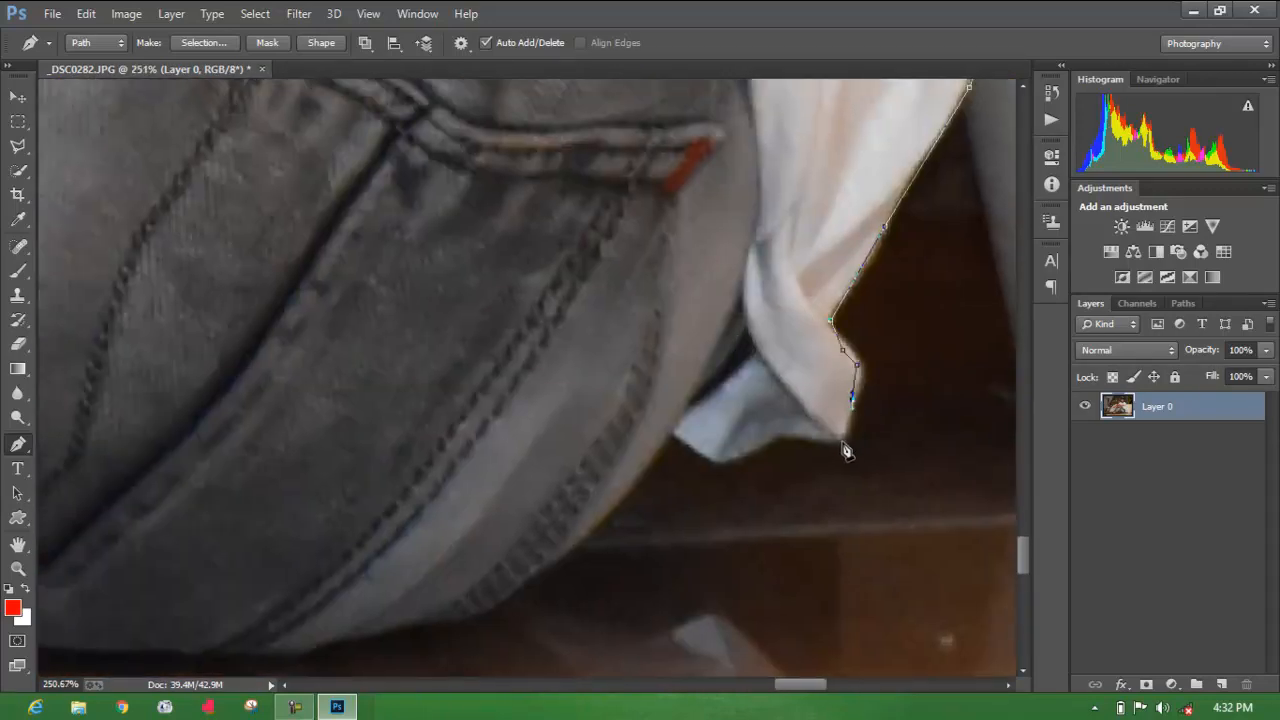
left_click(845, 440)
left_click(709, 464)
left_click(676, 435)
Outline the seat of the jeans from the shirt hem along its underside on the floor.
left_click_drag(682, 440, 846, 392)
left_click(759, 484)
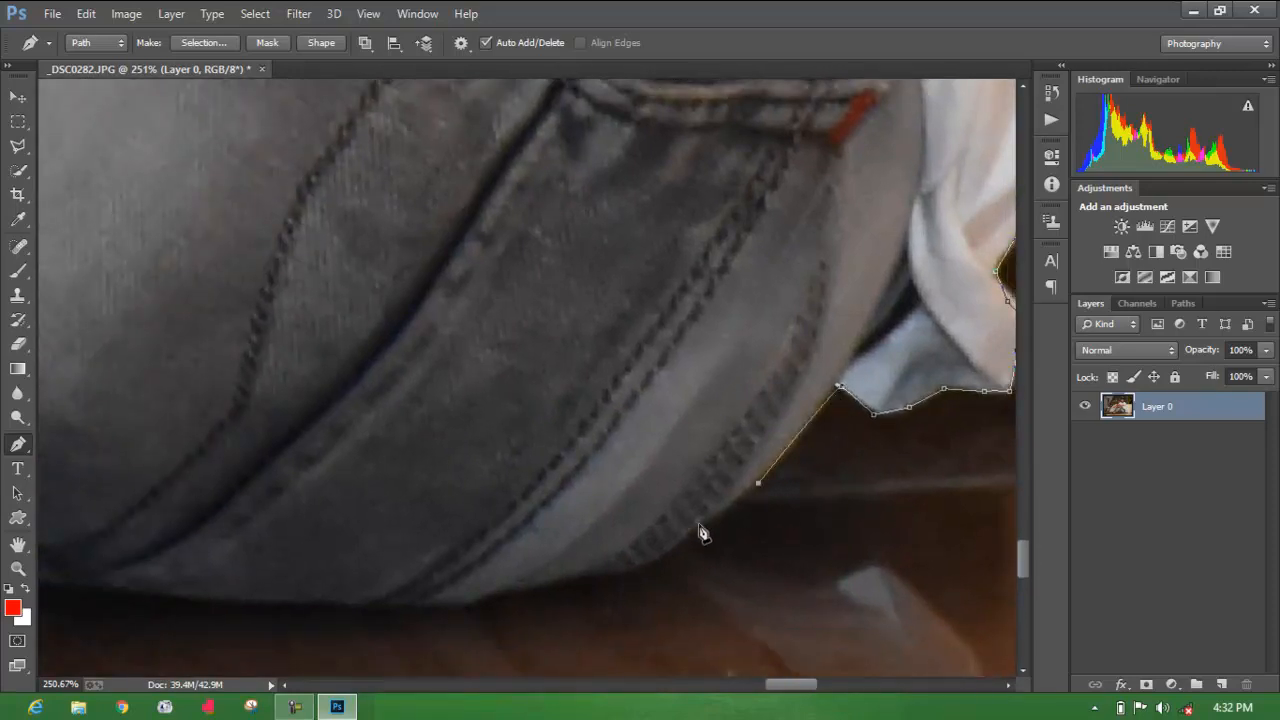
left_click(647, 566)
left_click(488, 602)
left_click_drag(488, 602, 1010, 592)
left_click(648, 583)
left_click(460, 545)
left_click(354, 507)
Trace the underside of the dark thigh up to the corner where it meets the front leg.
left_click_drag(354, 507, 1240, 594)
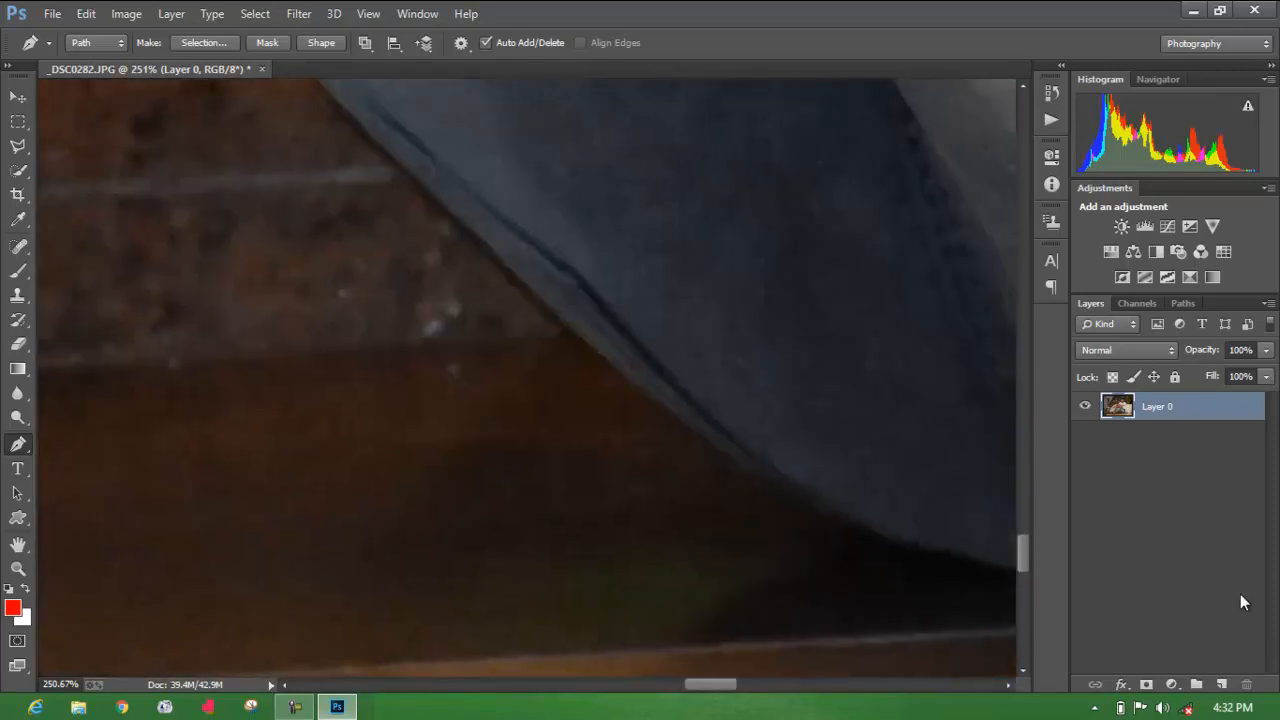
scroll(790, 580, "down", 4)
left_click(770, 611)
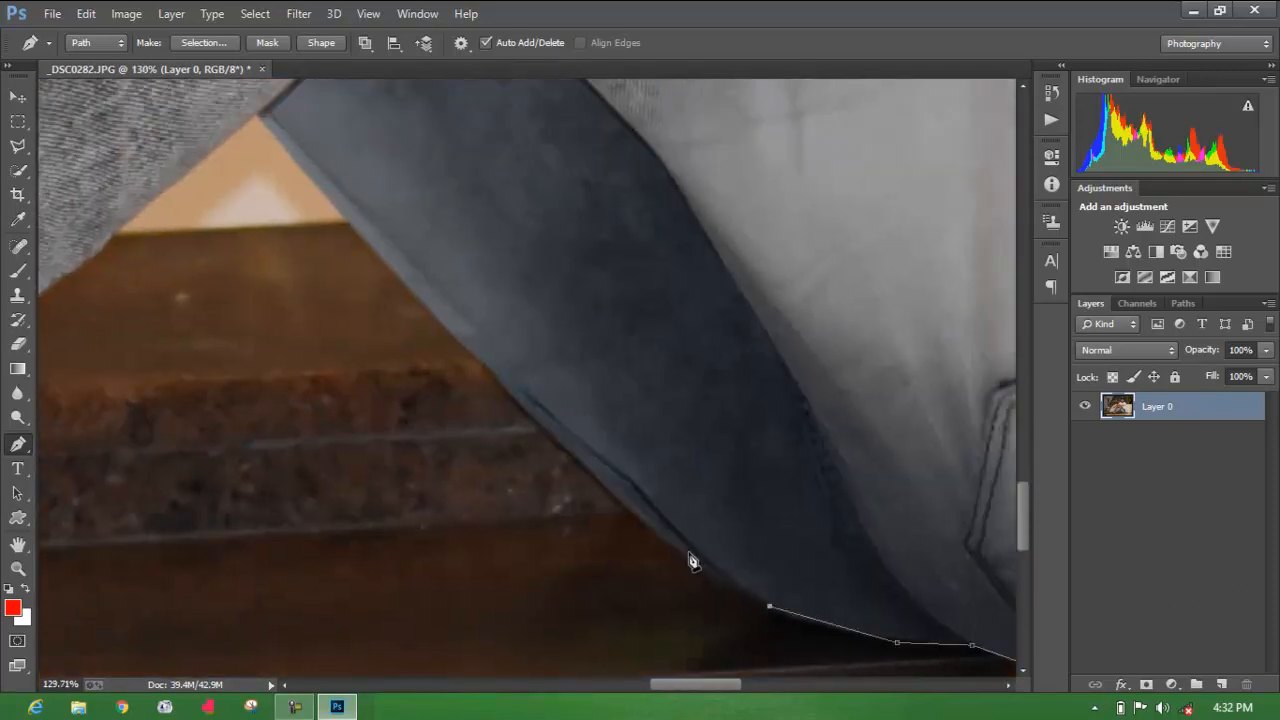
left_click(689, 553)
left_click(426, 312)
left_click_drag(426, 312, 663, 534)
left_click(488, 333)
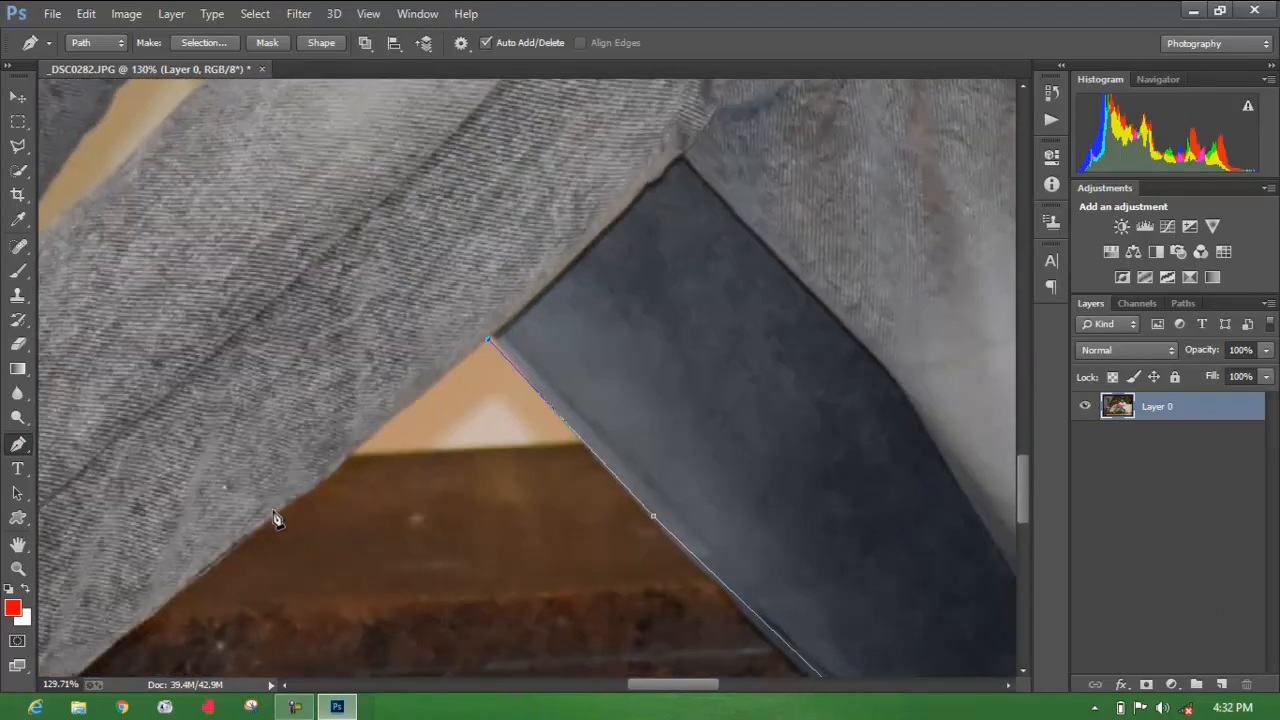
Trace the underside of the front lower leg and around its rolled jeans cuff to the bare ankle.
left_click(217, 558)
left_click_drag(219, 576, 722, 378)
left_click(535, 511)
left_click(483, 577)
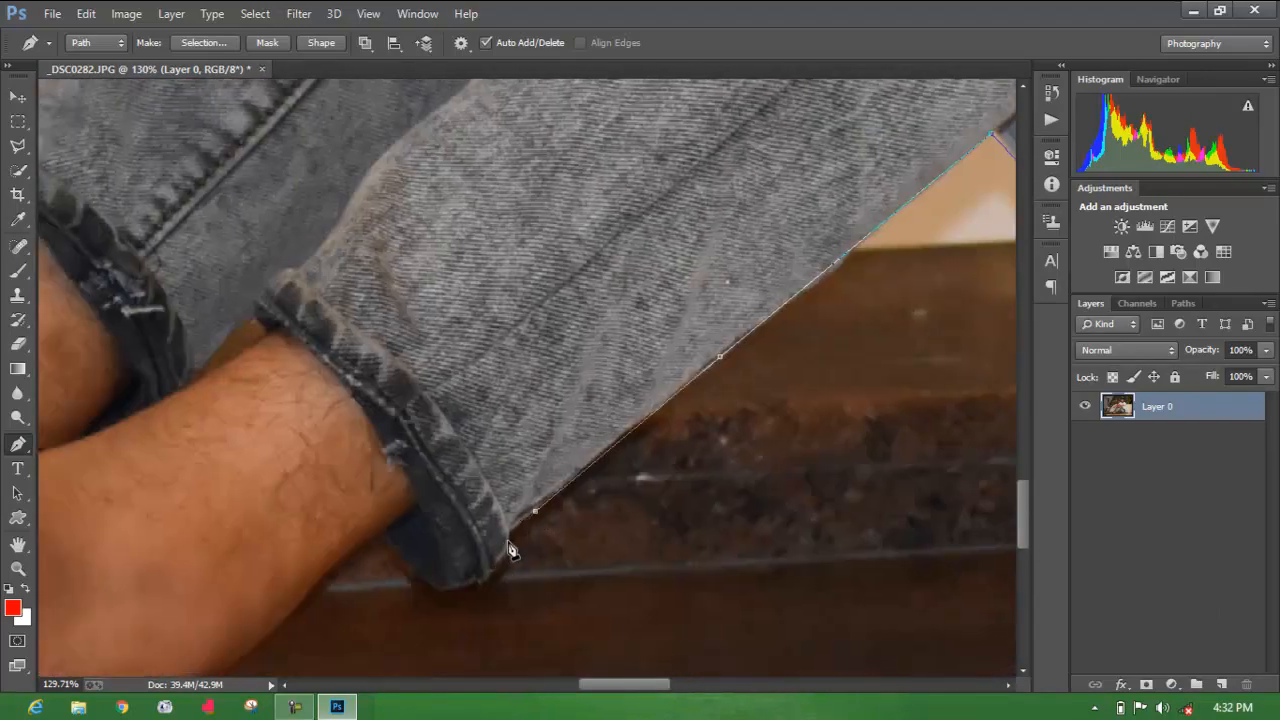
left_click(393, 549)
left_click(384, 528)
left_click_drag(380, 543, 706, 367)
left_click(625, 434)
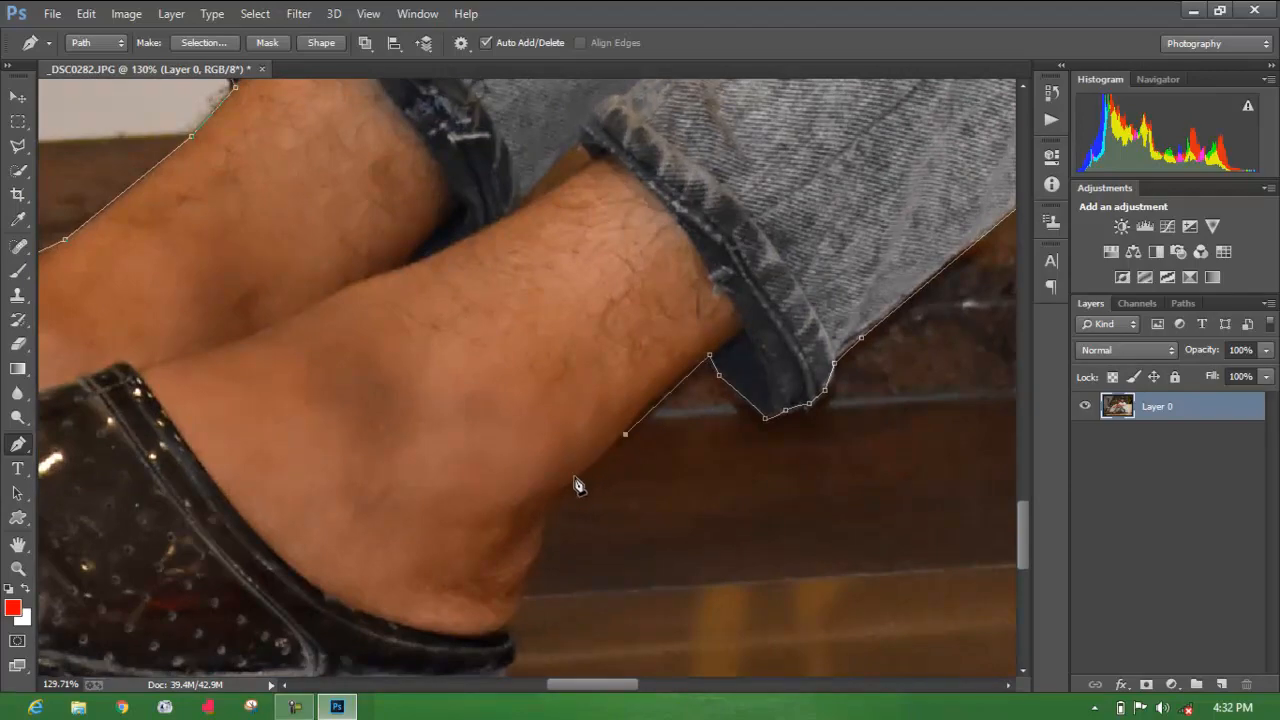
left_click(574, 476)
left_click(556, 498)
left_click_drag(549, 529, 660, 425)
key("ctrl+alt+z")
key("ctrl+alt+z")
key("ctrl+alt+z")
Trace the back of the ankle and heel down to the shoe and close the path at its sole.
left_click(736, 324)
left_click(687, 369)
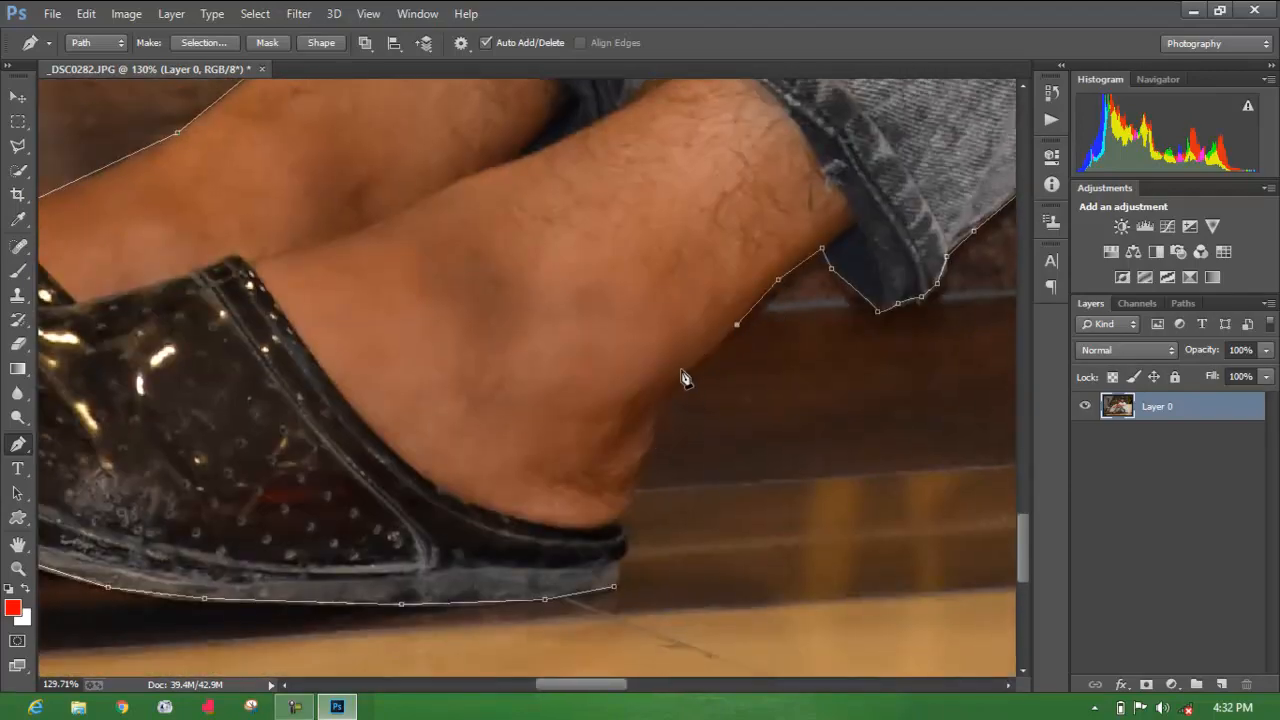
left_click(667, 386)
left_click(655, 424)
left_click(638, 474)
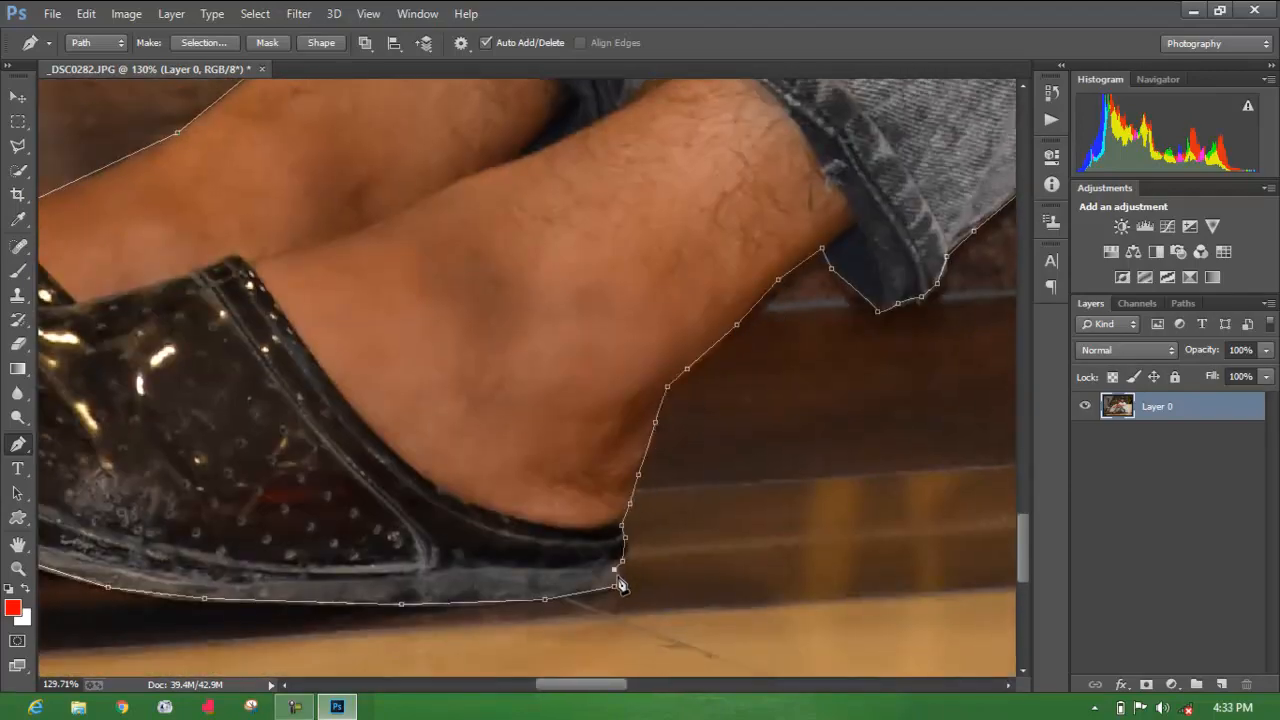
Turn the closed path into a selection and add it to Layer 0 as a layer mask.
scroll(620, 592, "down", 7)
scroll(668, 470, "up", 1)
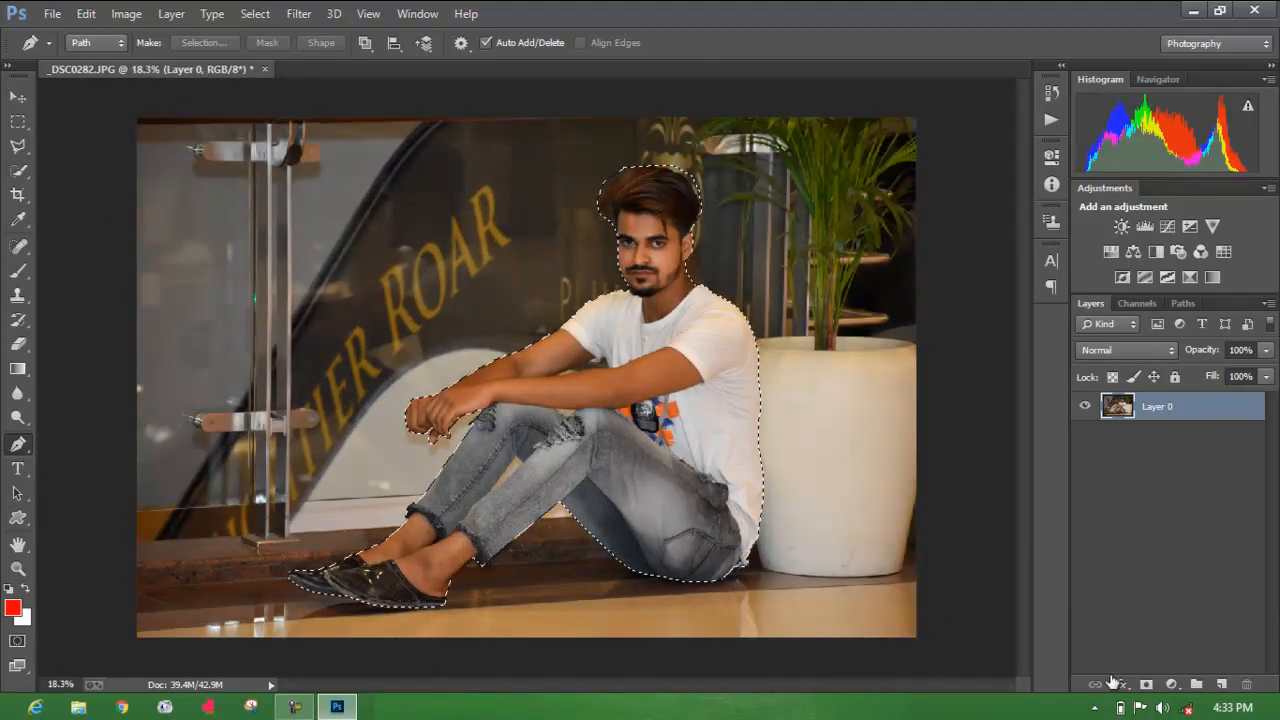
left_click(1146, 684)
scroll(631, 437, "up", 3)
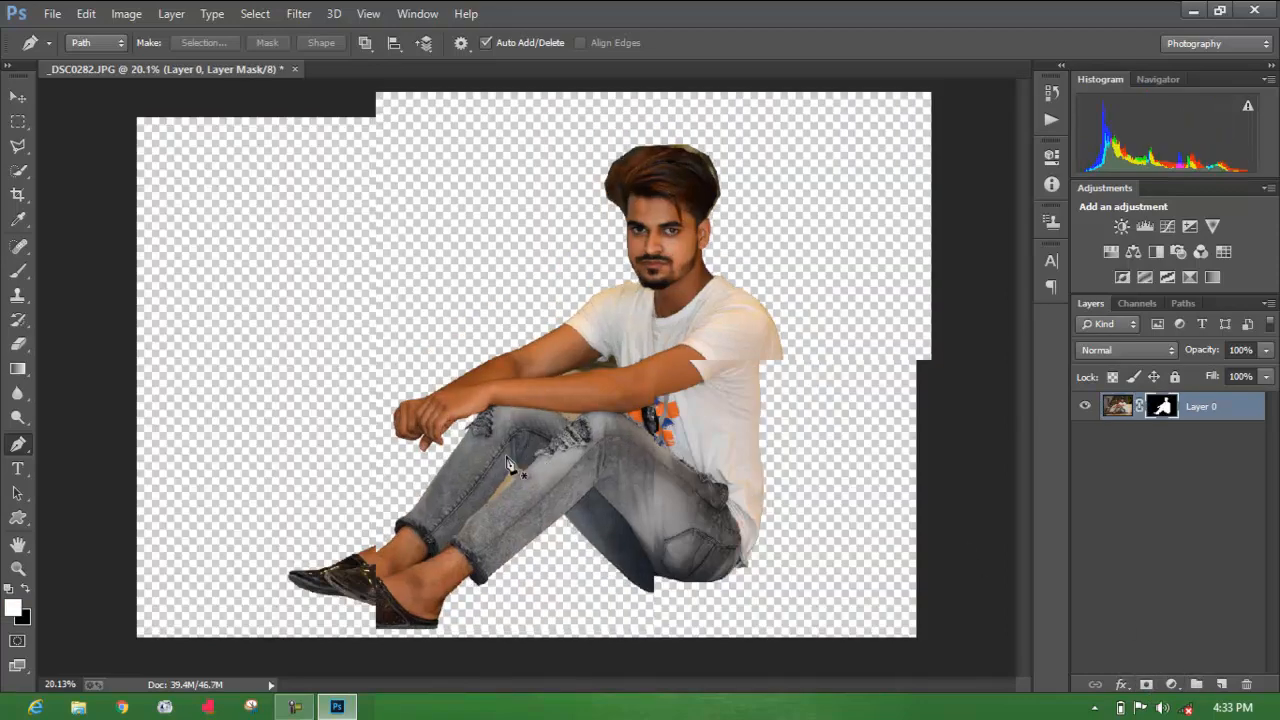
scroll(490, 470, "down", 1)
scroll(478, 462, "down", 1)
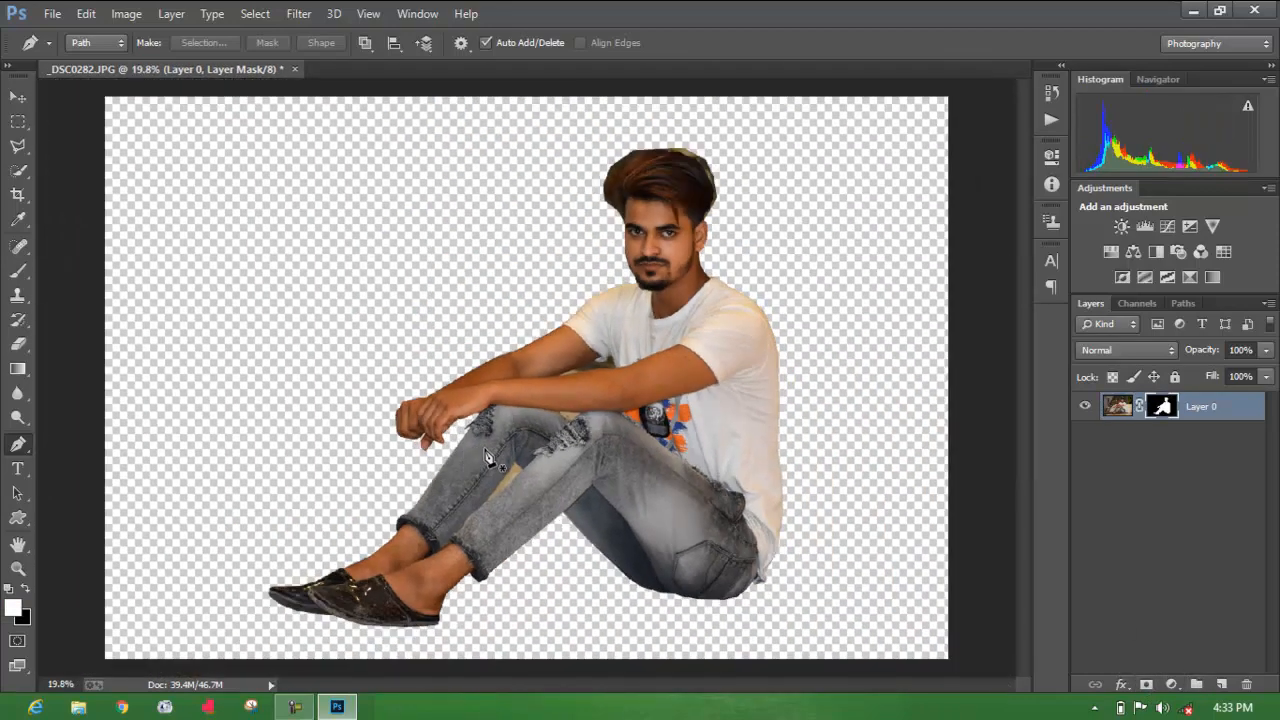
Select the tan background gap between the lower legs with the Magic Wand, adding missed areas and subtracting the spill onto the jeans.
scroll(398, 462, "up", 6)
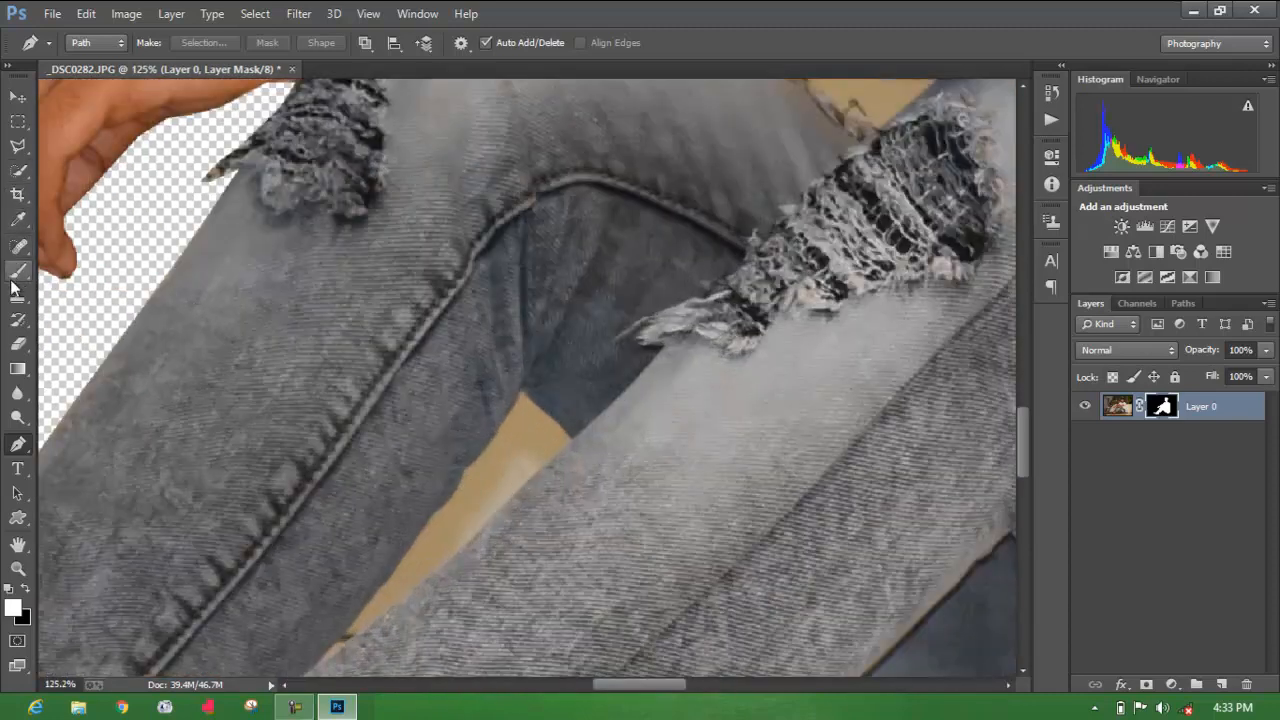
left_click(16, 245)
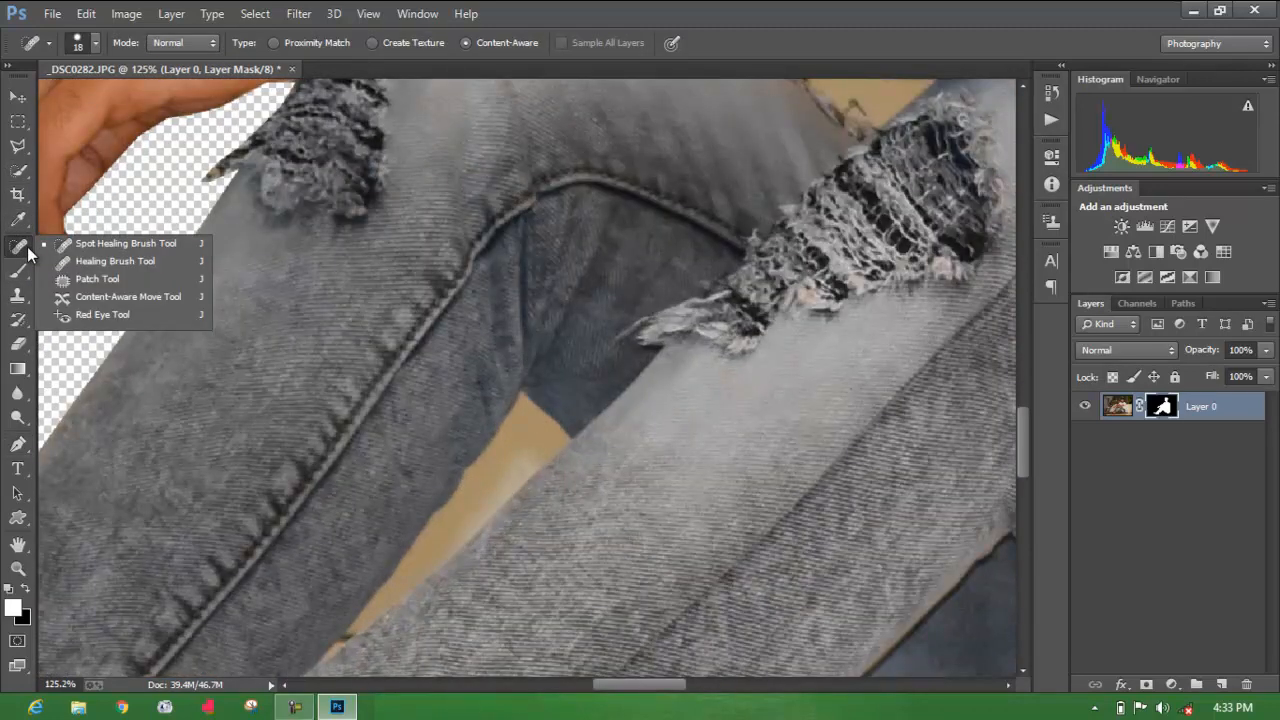
right_click(18, 170)
left_click(110, 188)
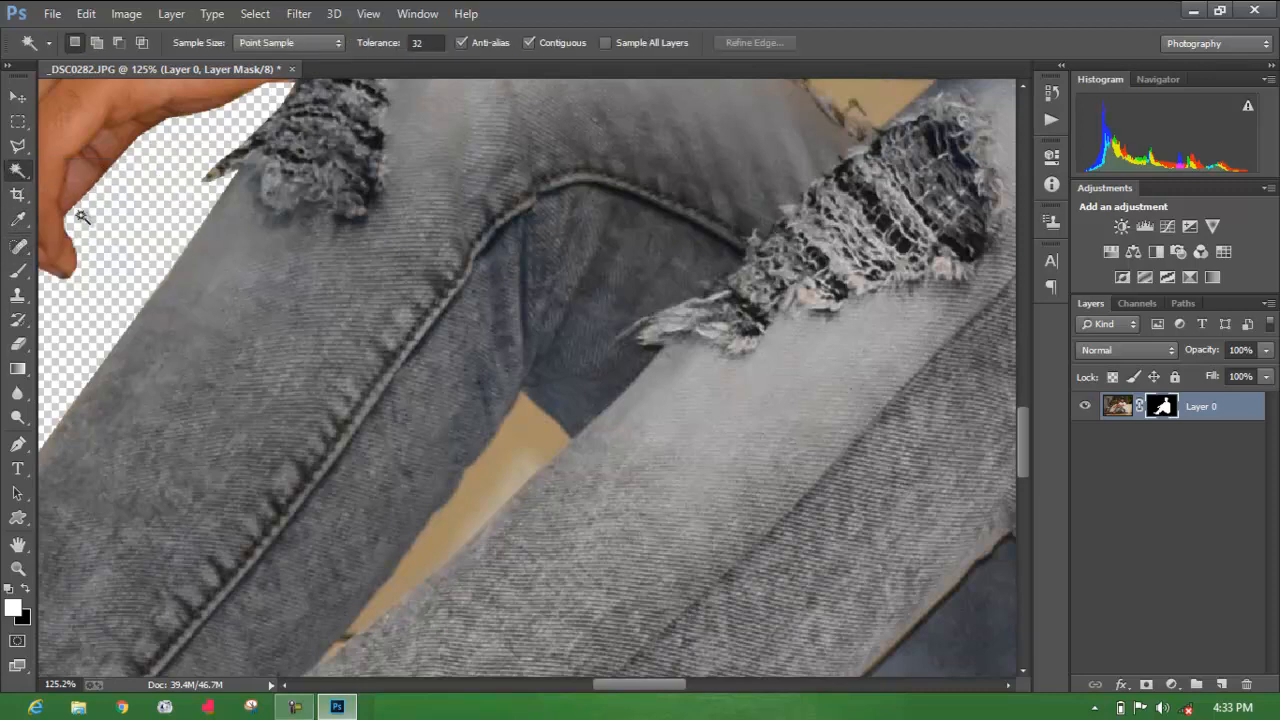
left_click(483, 475)
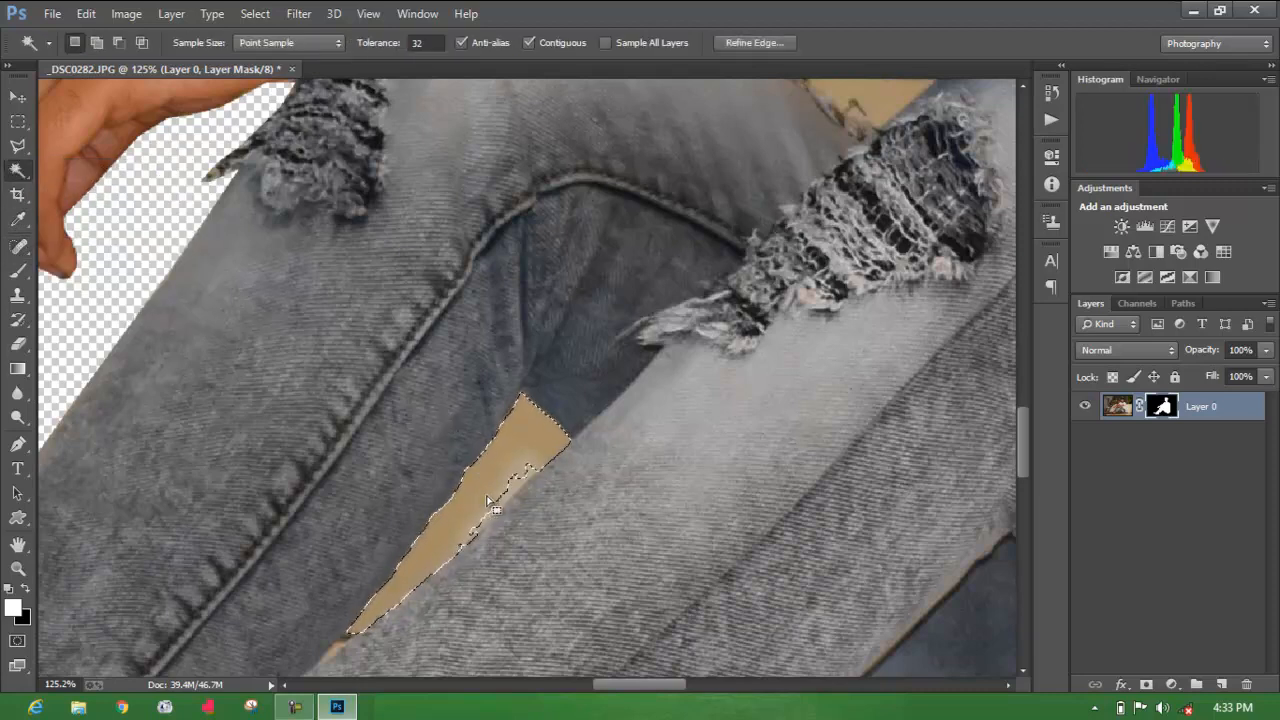
left_click(495, 497, "shift")
left_click(521, 477, "shift")
left_click(513, 491, "shift")
left_click(509, 504, "shift")
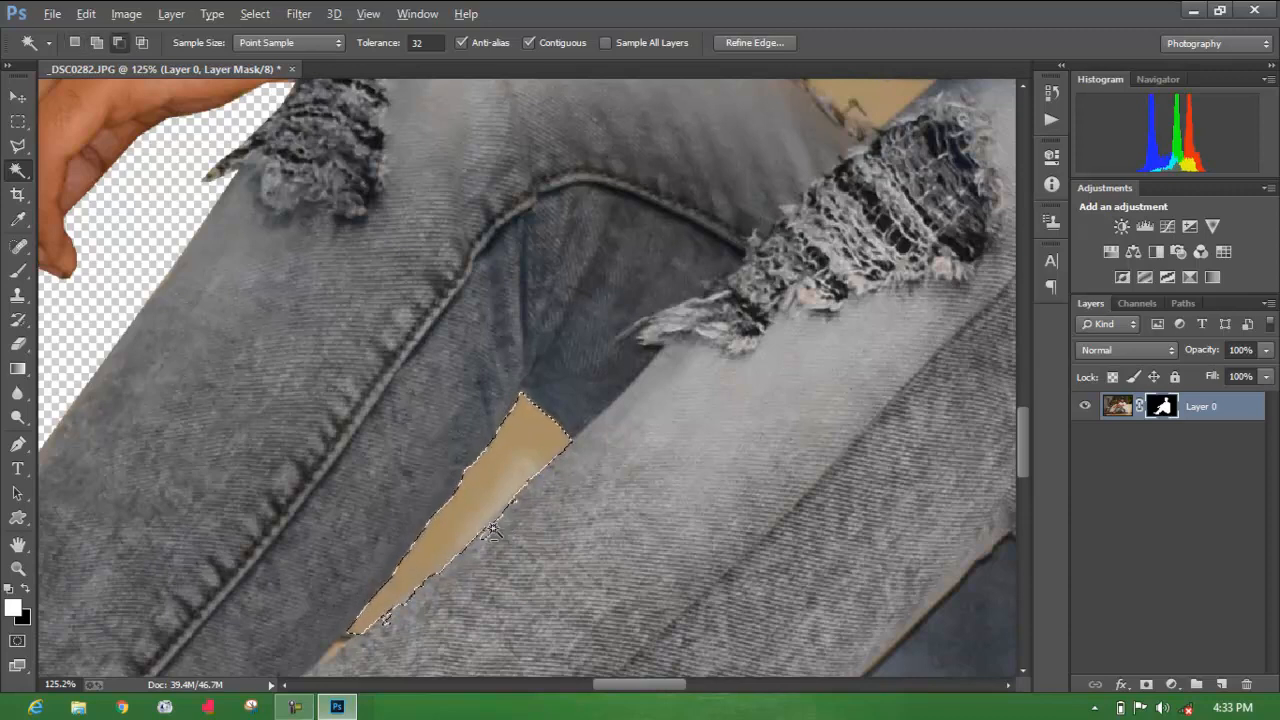
left_click(493, 528, "alt")
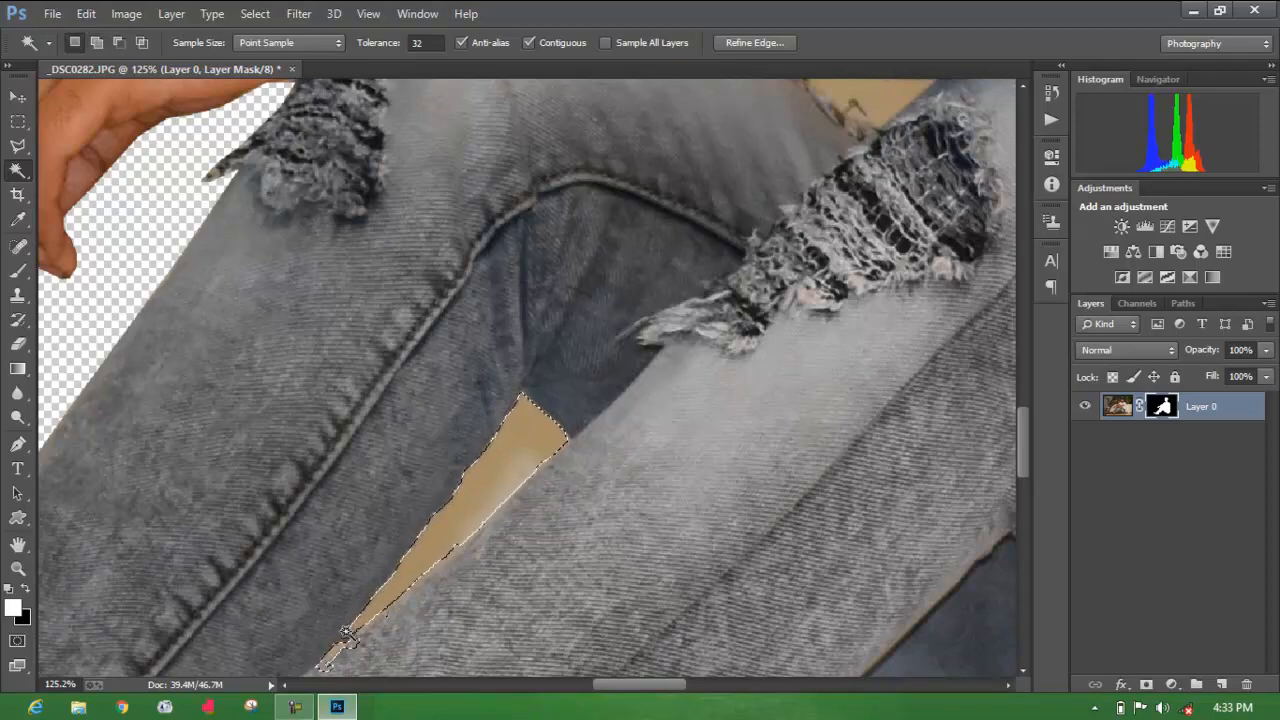
scroll(338, 652, "up", 5)
left_click(358, 647, "shift")
scroll(403, 614, "down", 4)
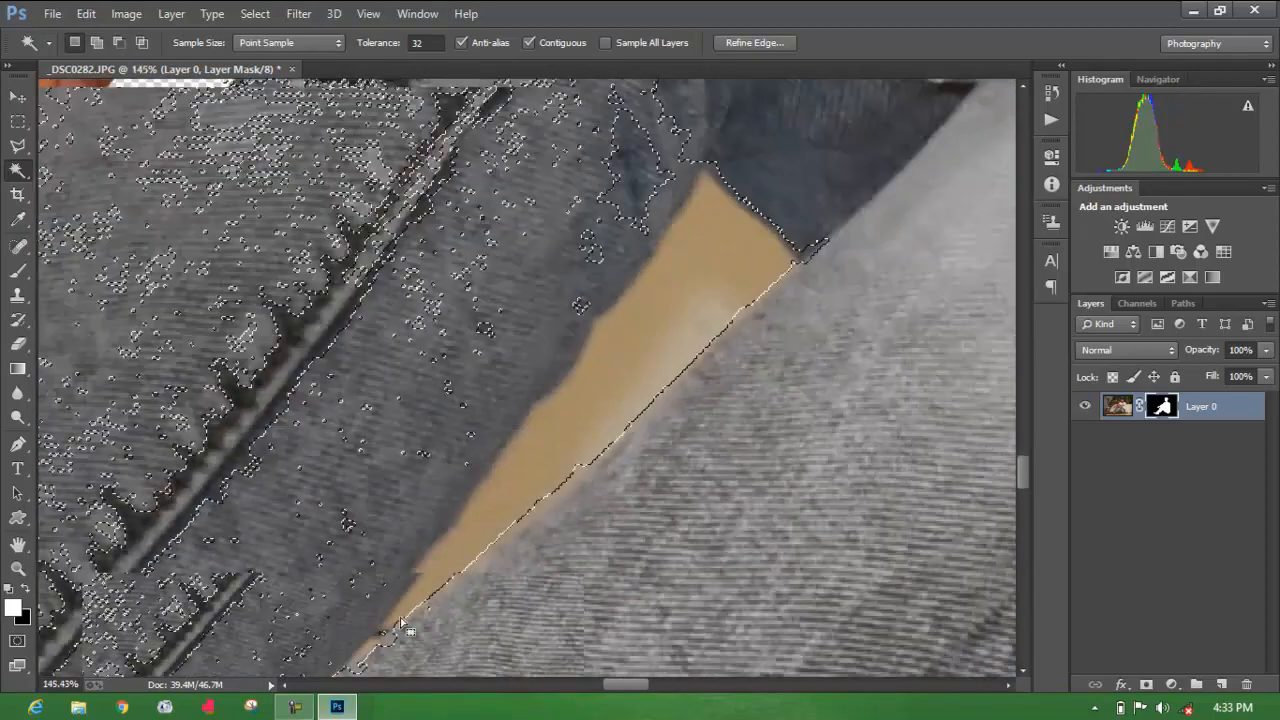
key("ctrl+z")
Paint black on the layer mask with the Brush inside the selected gap between the legs, and deselect.
scroll(409, 601, "down", 3)
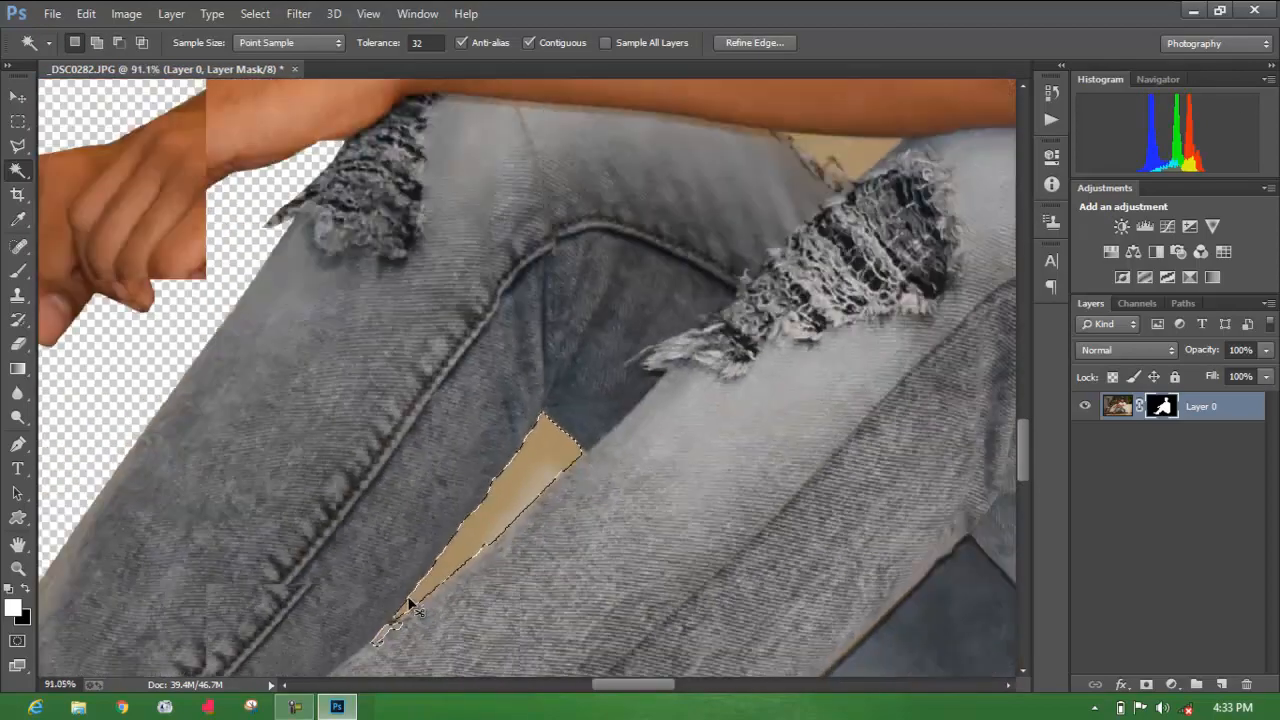
scroll(412, 606, "down", 3)
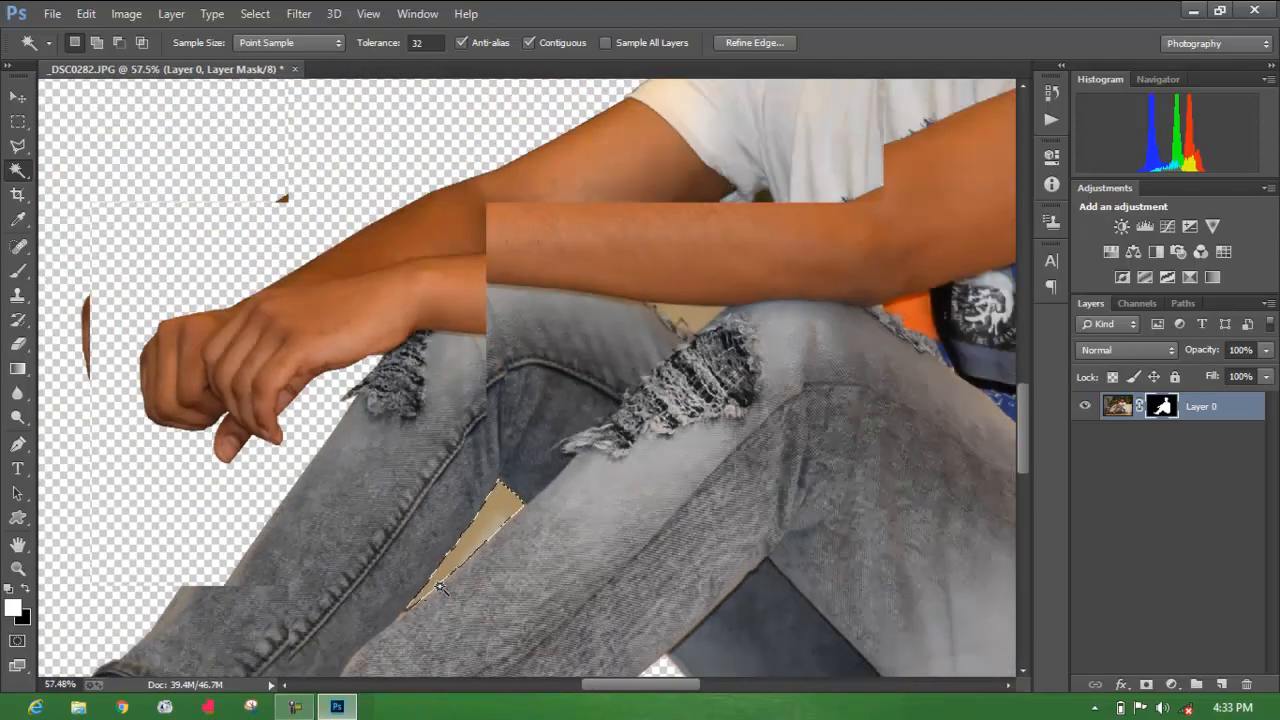
left_click(22, 275)
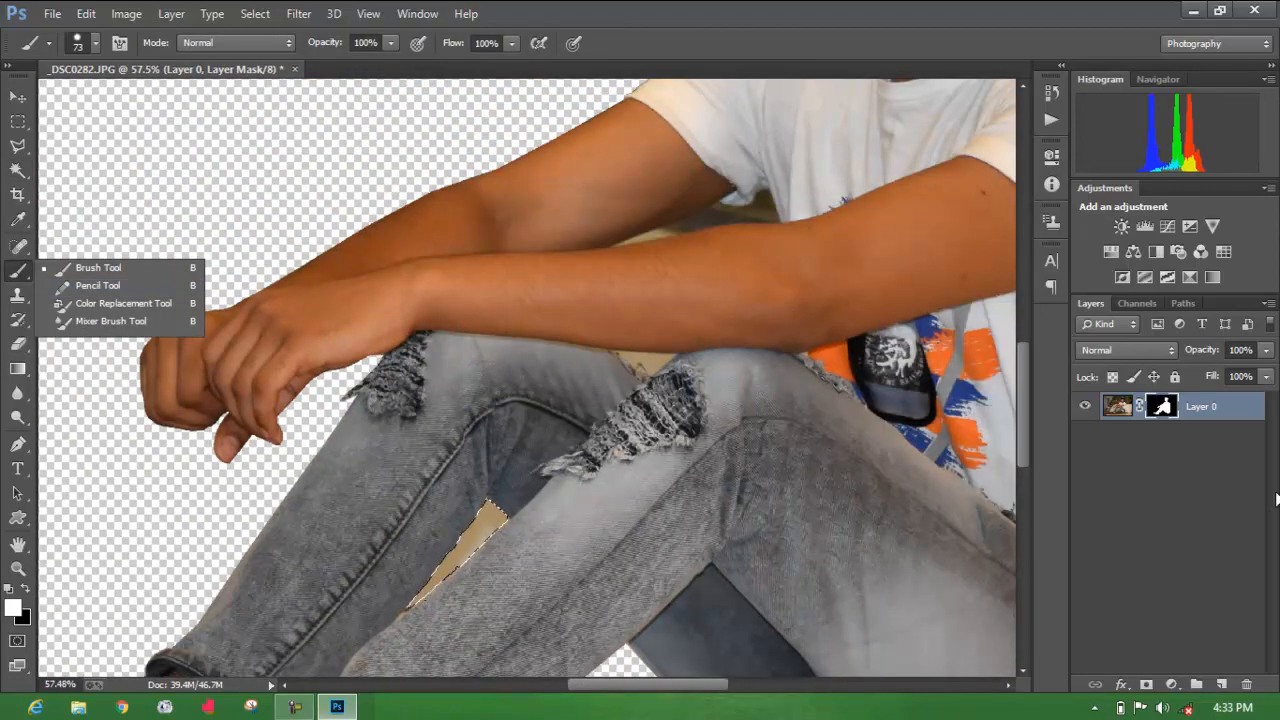
left_click(476, 545)
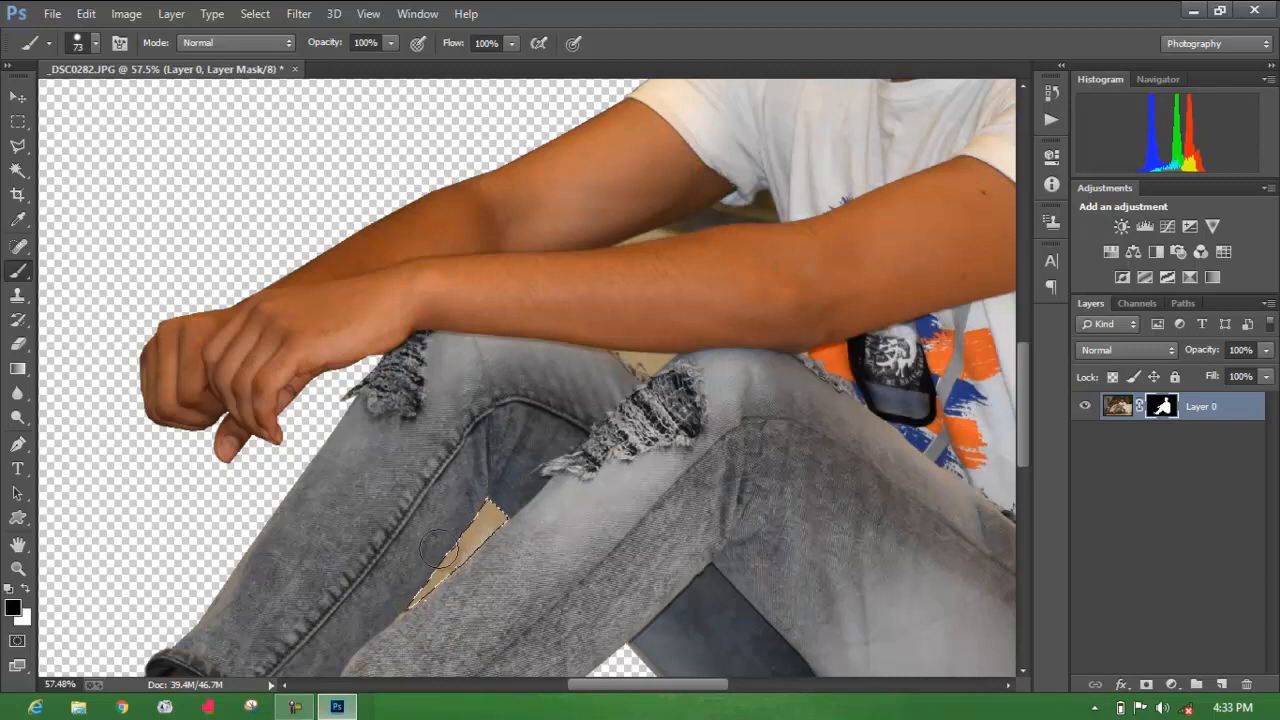
mouse_move(476, 525)
left_mouse_down()
mouse_move(422, 564)
mouse_move(485, 543)
mouse_move(383, 597)
left_mouse_up()
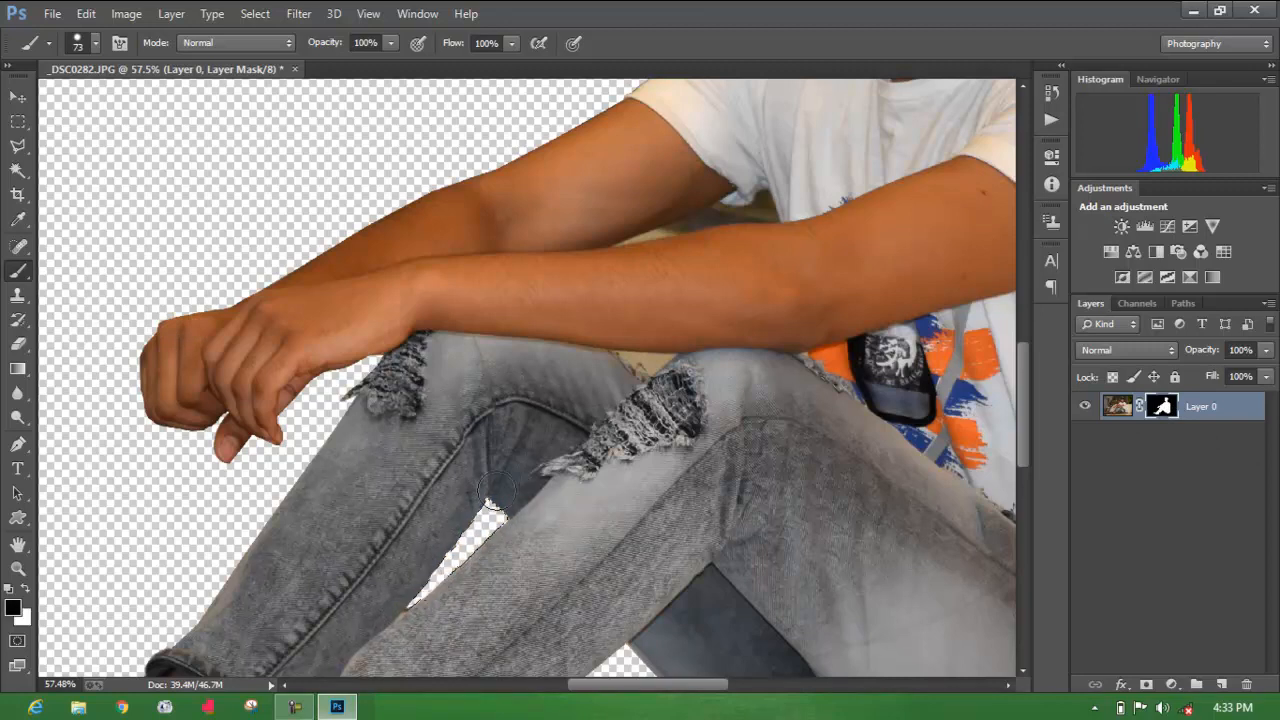
key("ctrl+d")
Target Layer 0's image instead of its mask and select the small background gap between forearm and knees with the Magic Wand.
scroll(605, 474, "up", 4)
left_click_drag(790, 440, 583, 597)
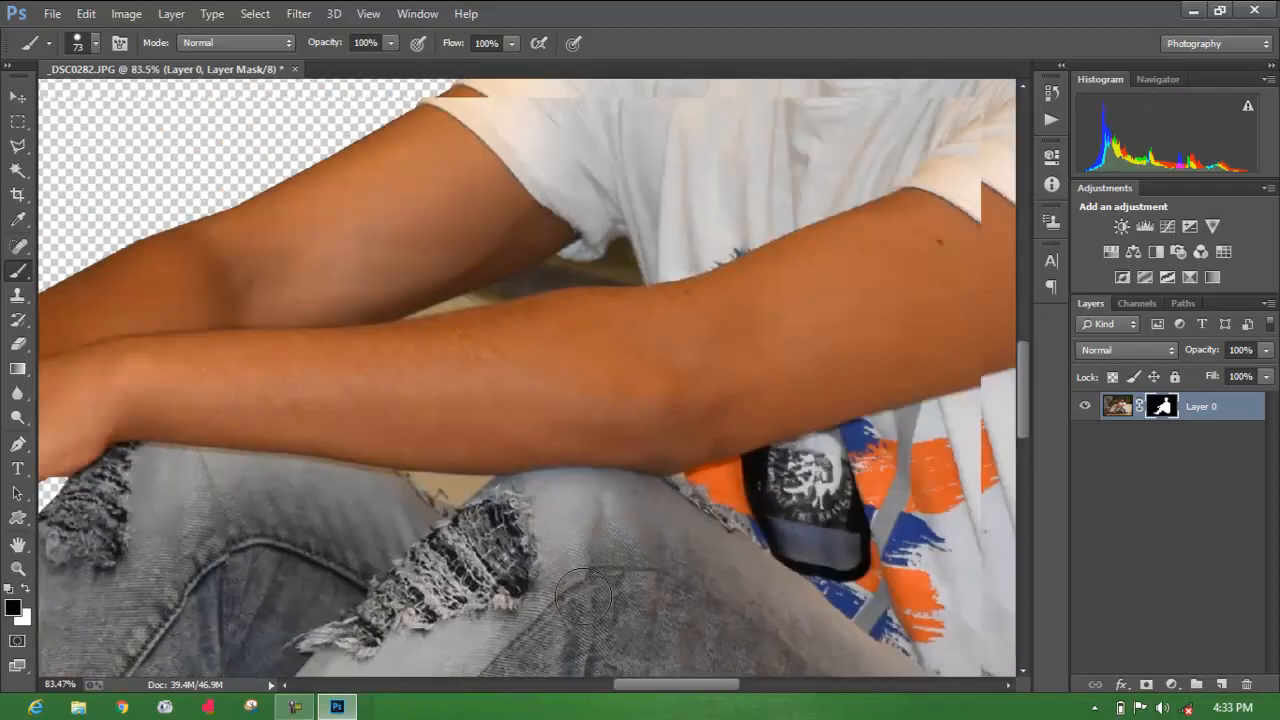
left_click(16, 172)
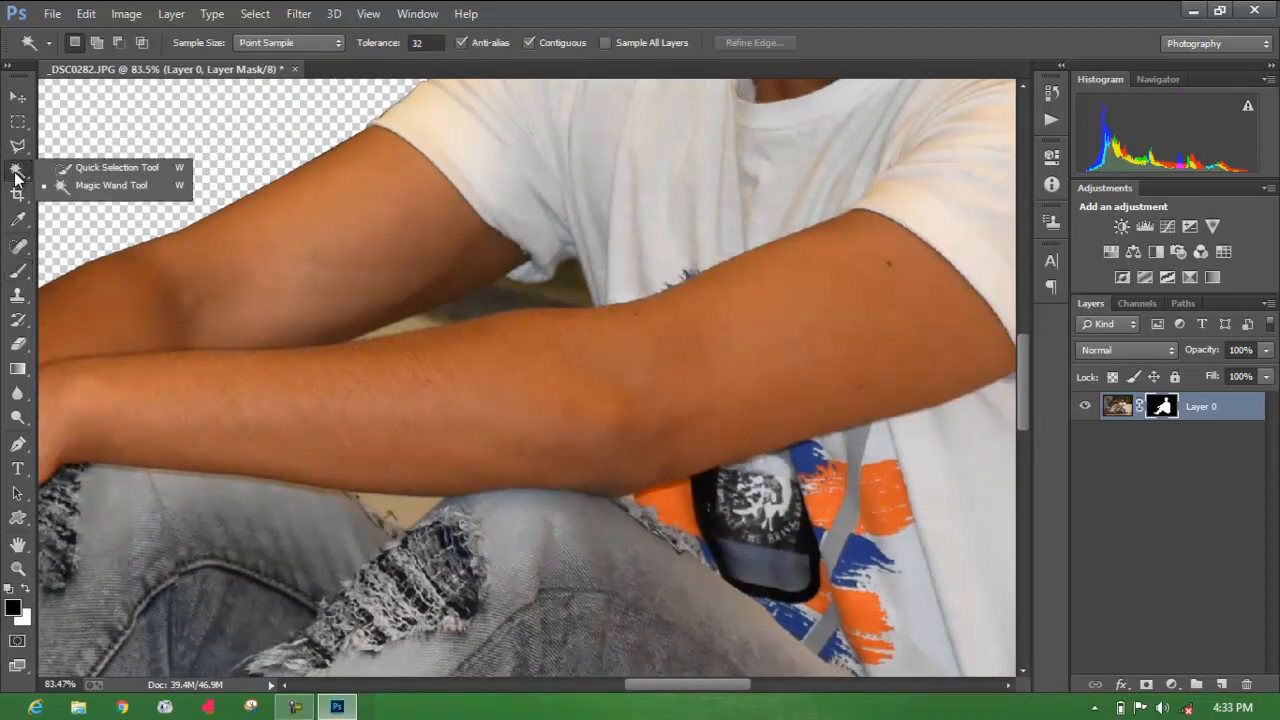
left_click(409, 517)
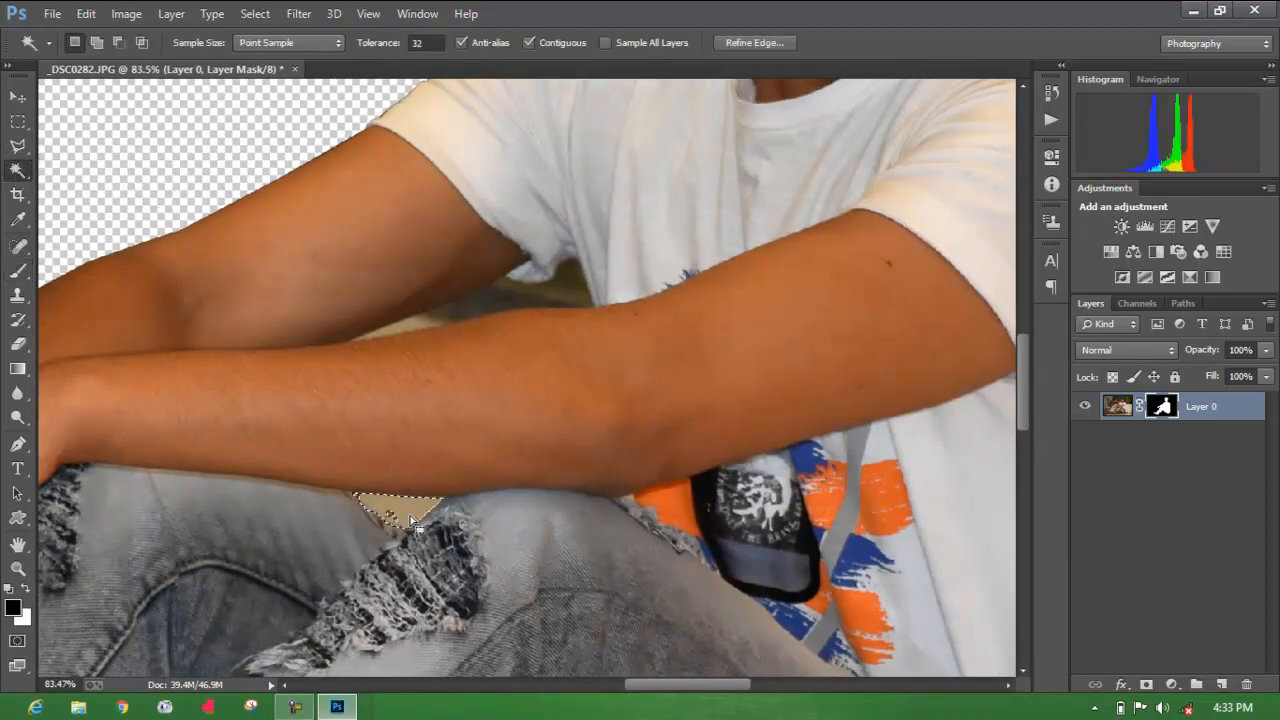
key("ctrl+d")
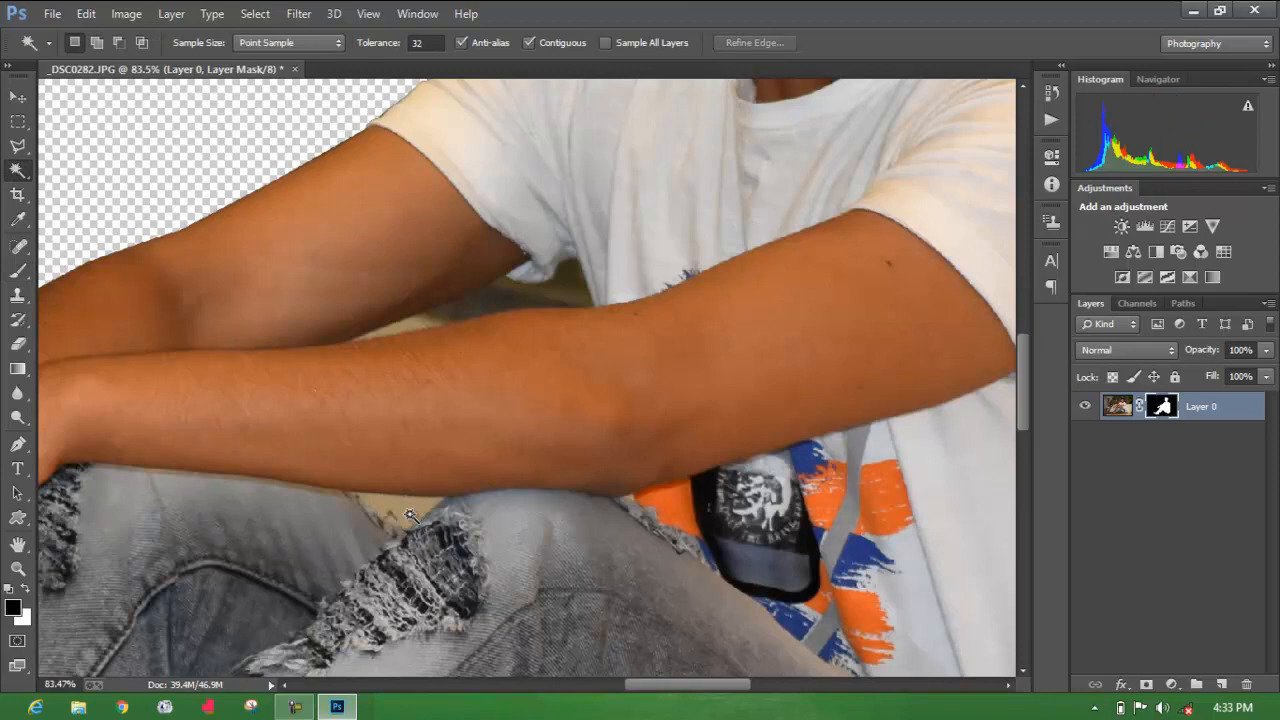
left_click(1117, 405)
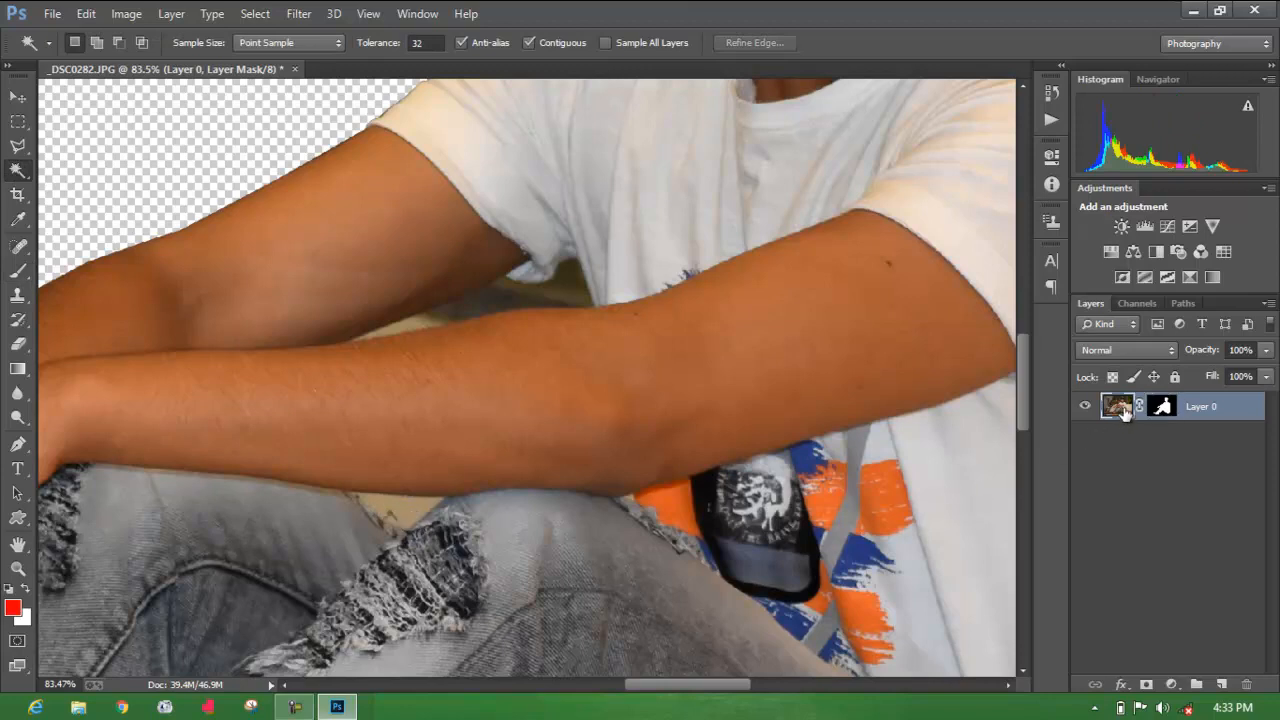
left_click(398, 515)
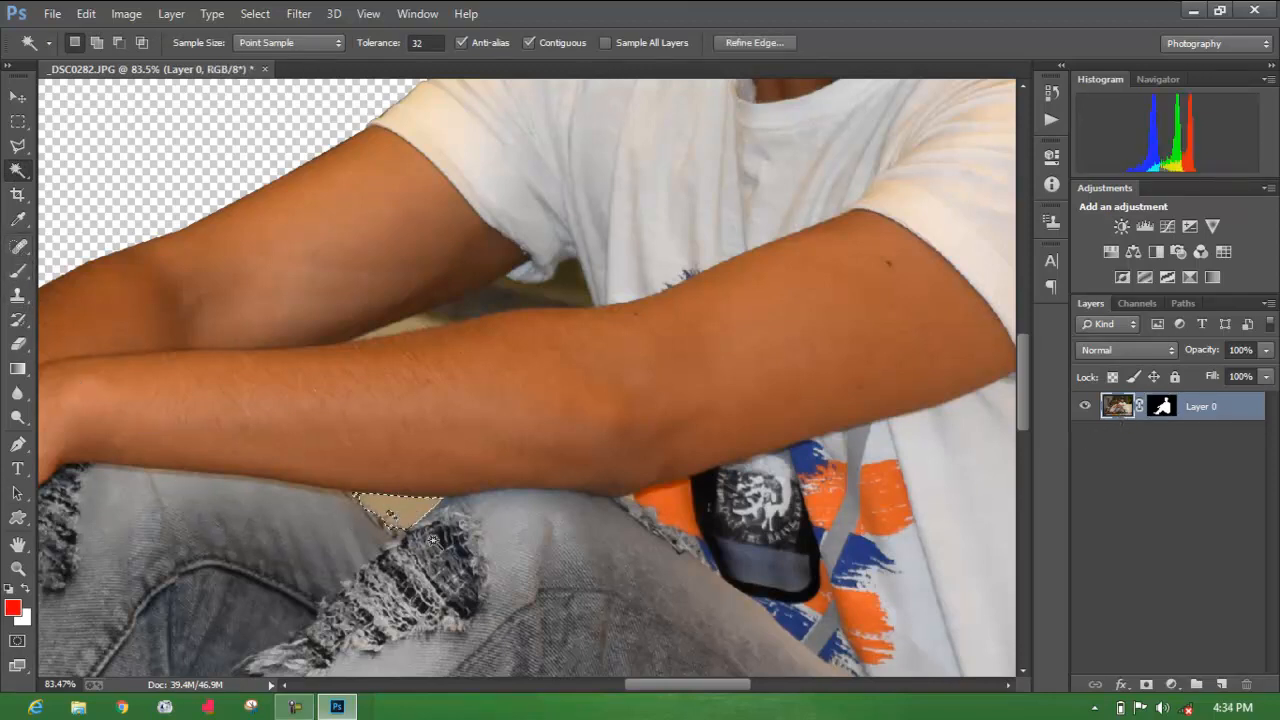
Paint black on Layer 0's mask with the Brush inside the selected background gap between the forearm and the knees.
left_click(12, 276)
right_click(300, 282)
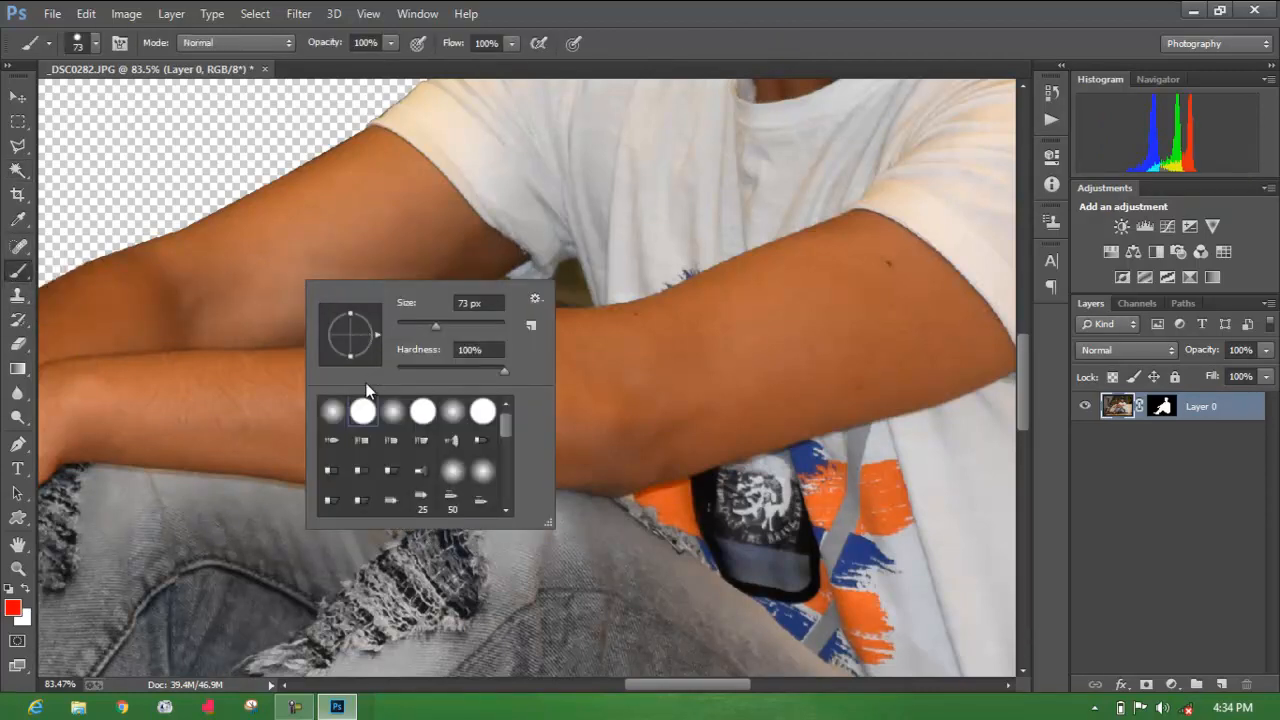
left_click(241, 540)
mouse_move(383, 510)
left_mouse_down()
mouse_move(440, 512)
mouse_move(372, 525)
left_mouse_up()
key("ctrl+z")
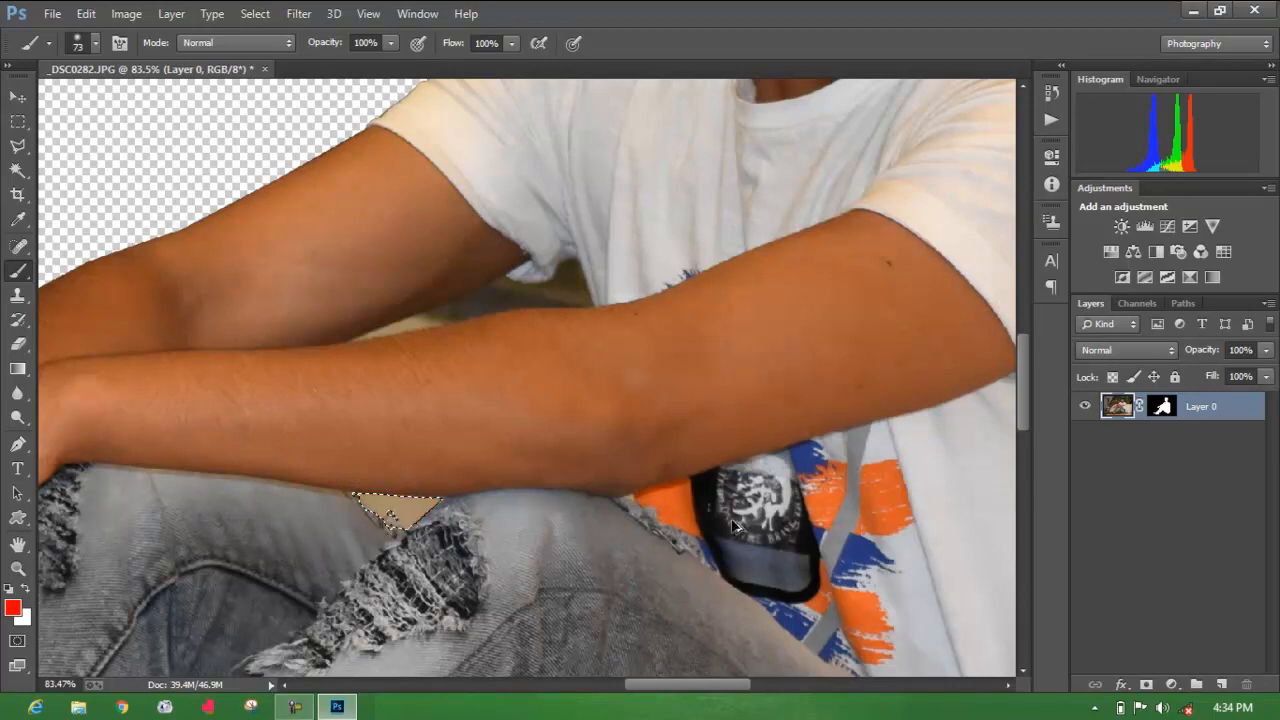
left_click(1161, 405)
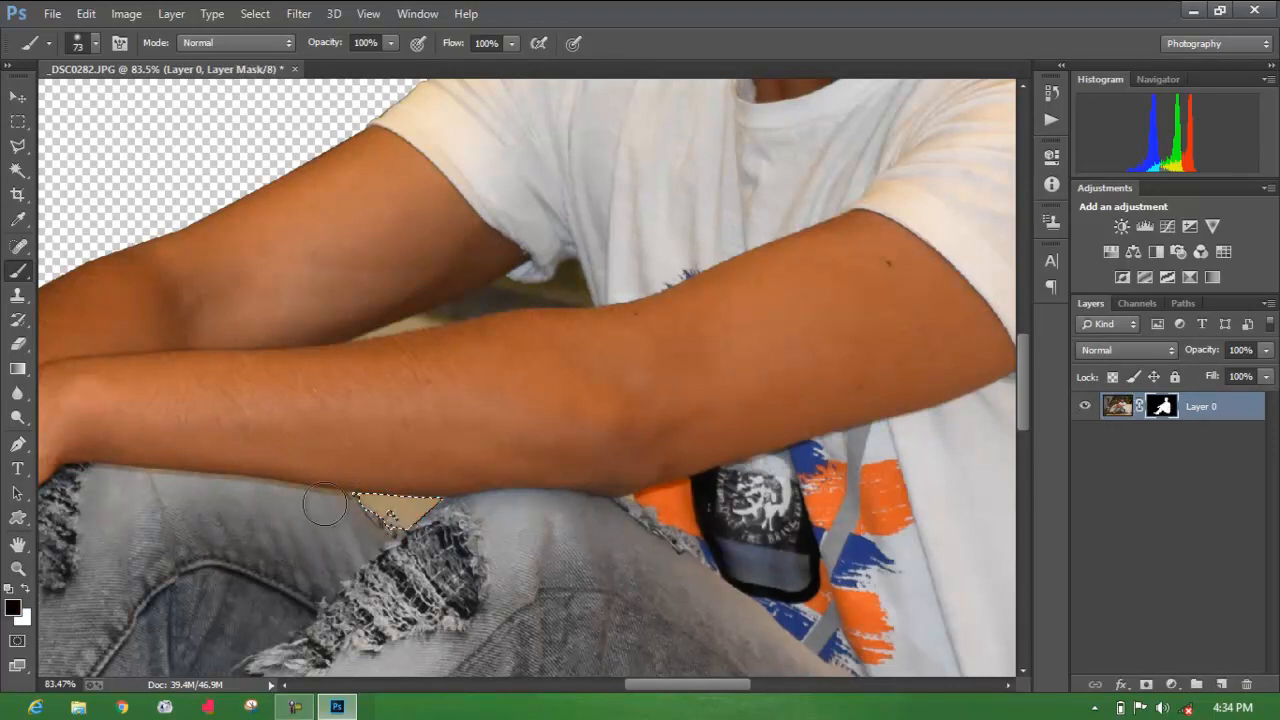
left_click_drag(335, 508, 398, 512)
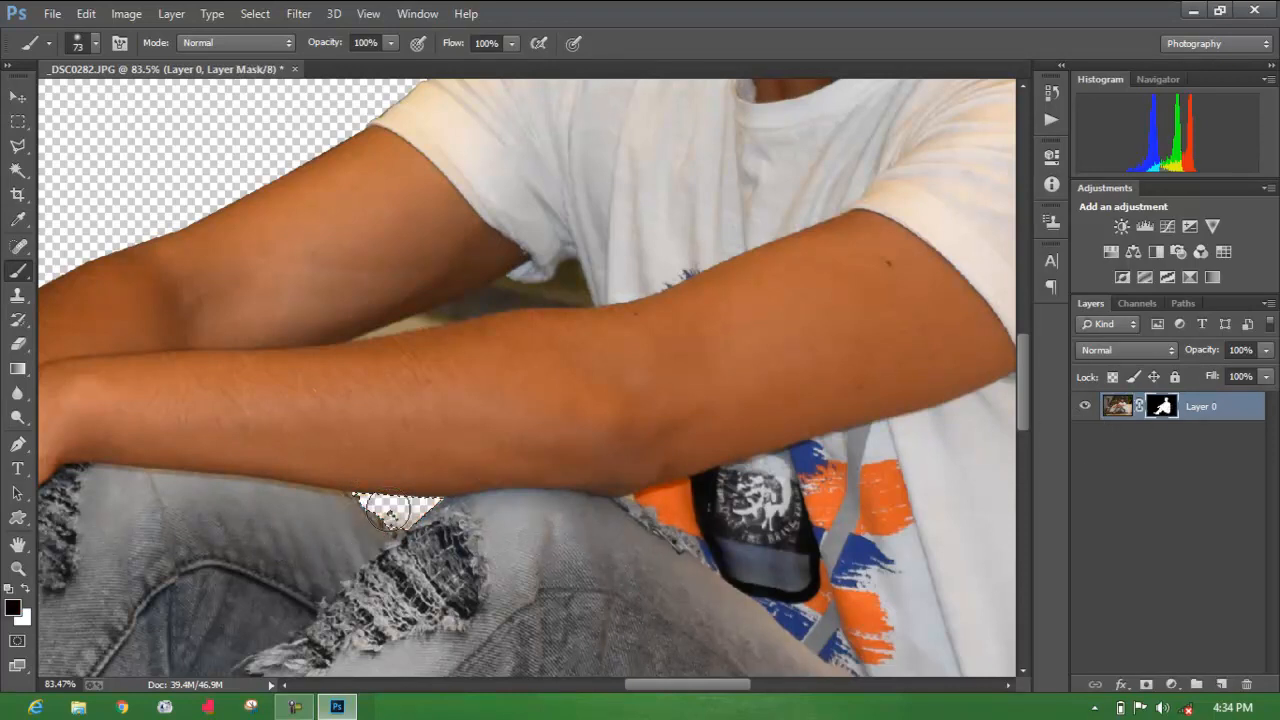
Clean the leftover fringe around the knee gap on the mask with a soft 20 px black brush, and touch up the forearm edge in white.
scroll(415, 515, "up", 5)
right_click(445, 510)
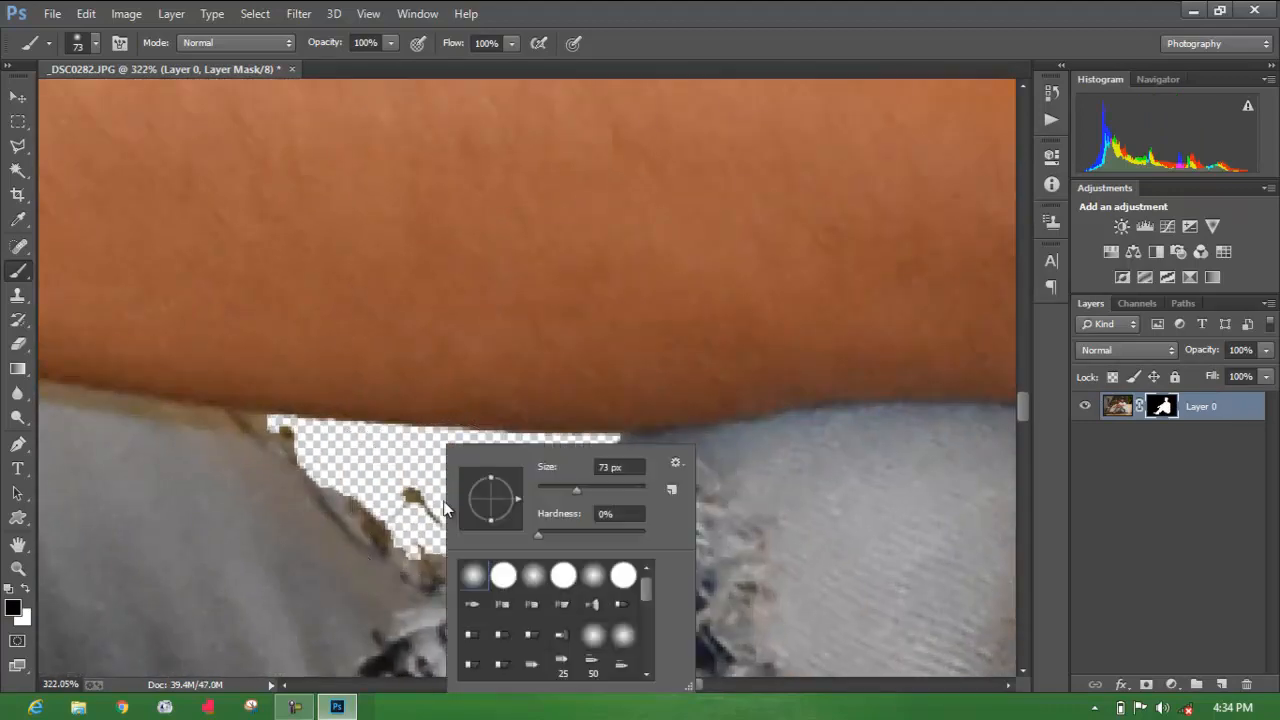
left_click(535, 488)
key("Return")
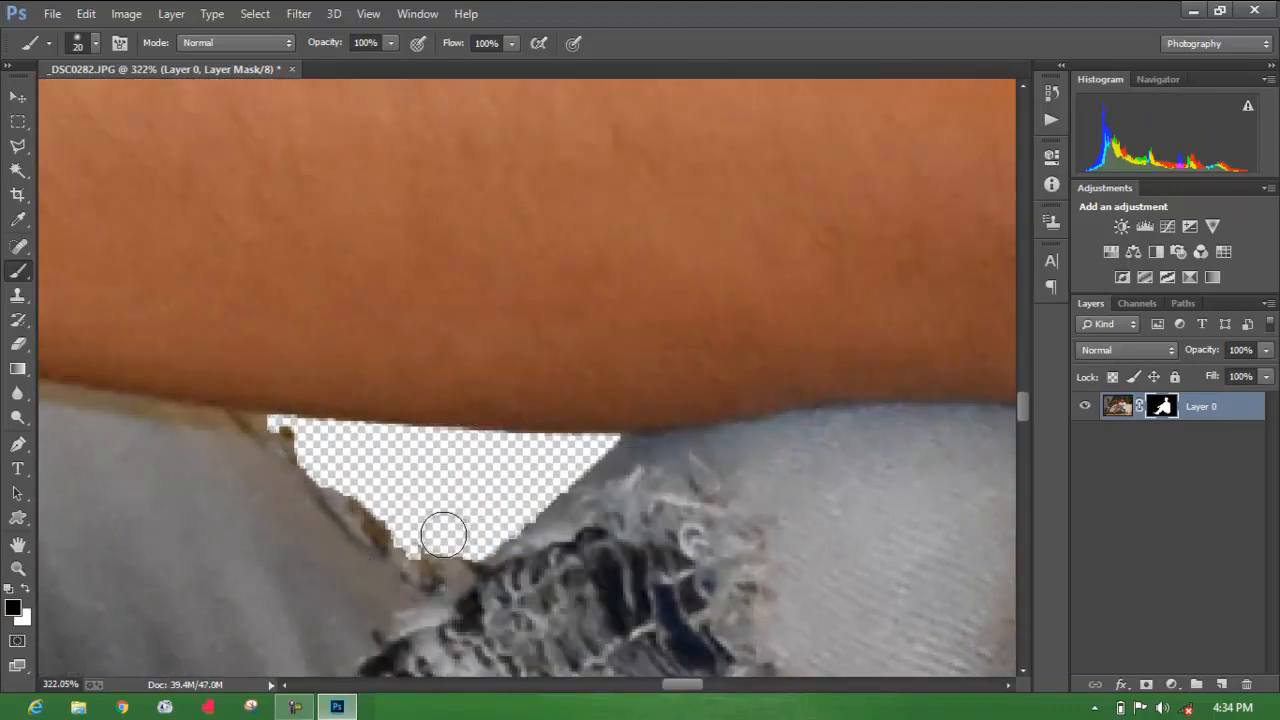
mouse_move(451, 543)
left_mouse_down()
mouse_move(412, 542)
mouse_move(388, 499)
mouse_move(301, 441)
mouse_move(408, 551)
mouse_move(429, 514)
left_mouse_up()
scroll(429, 514, "down", 5)
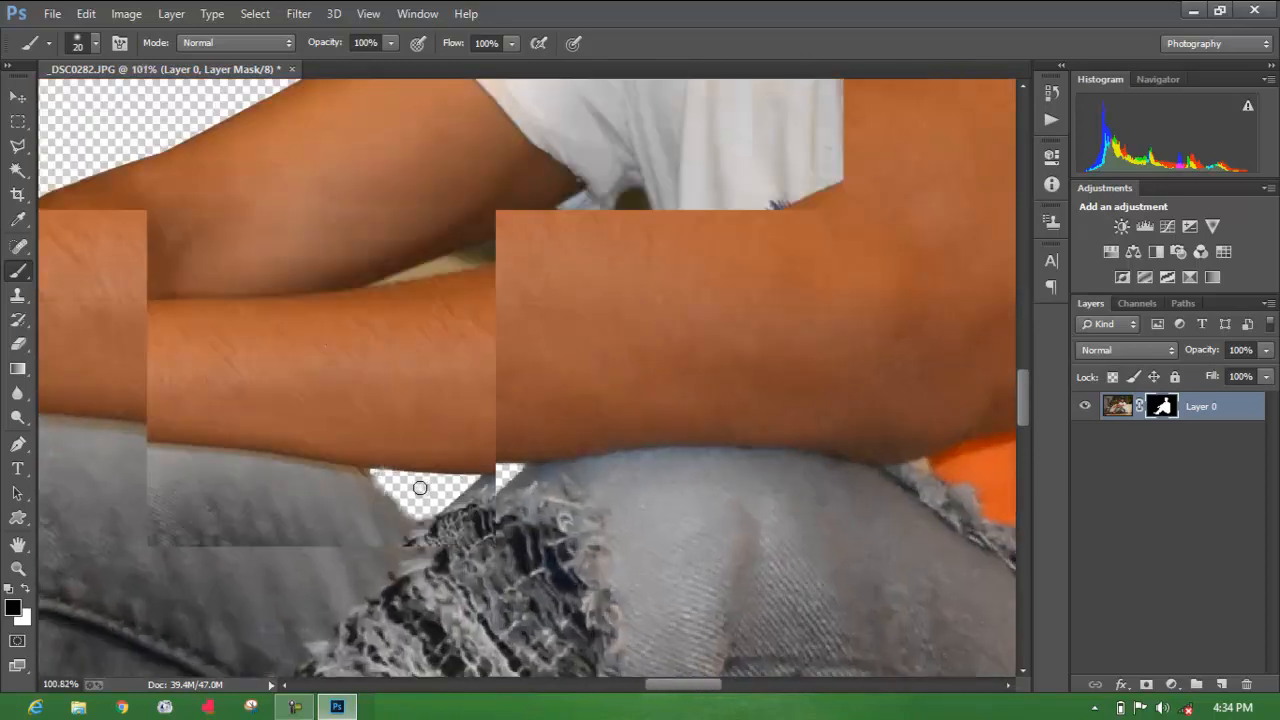
left_click_drag(472, 461, 500, 570)
scroll(337, 574, "up", 4)
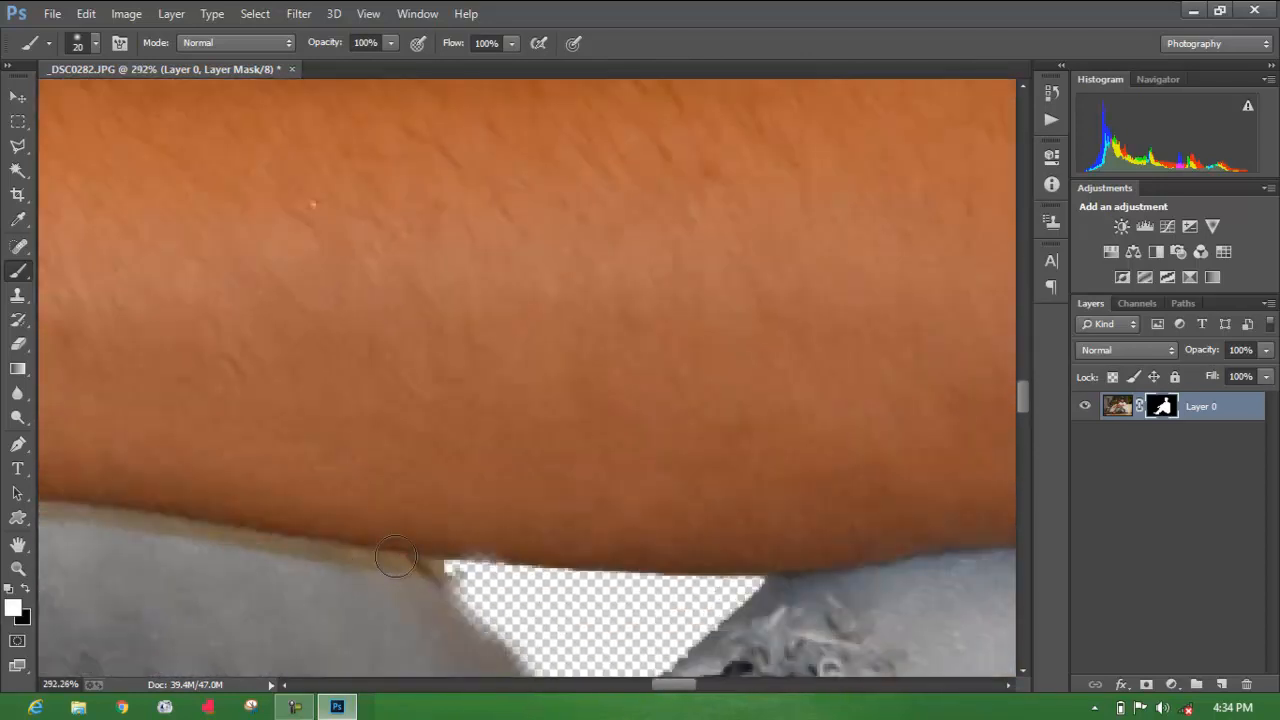
left_click_drag(453, 532, 503, 543)
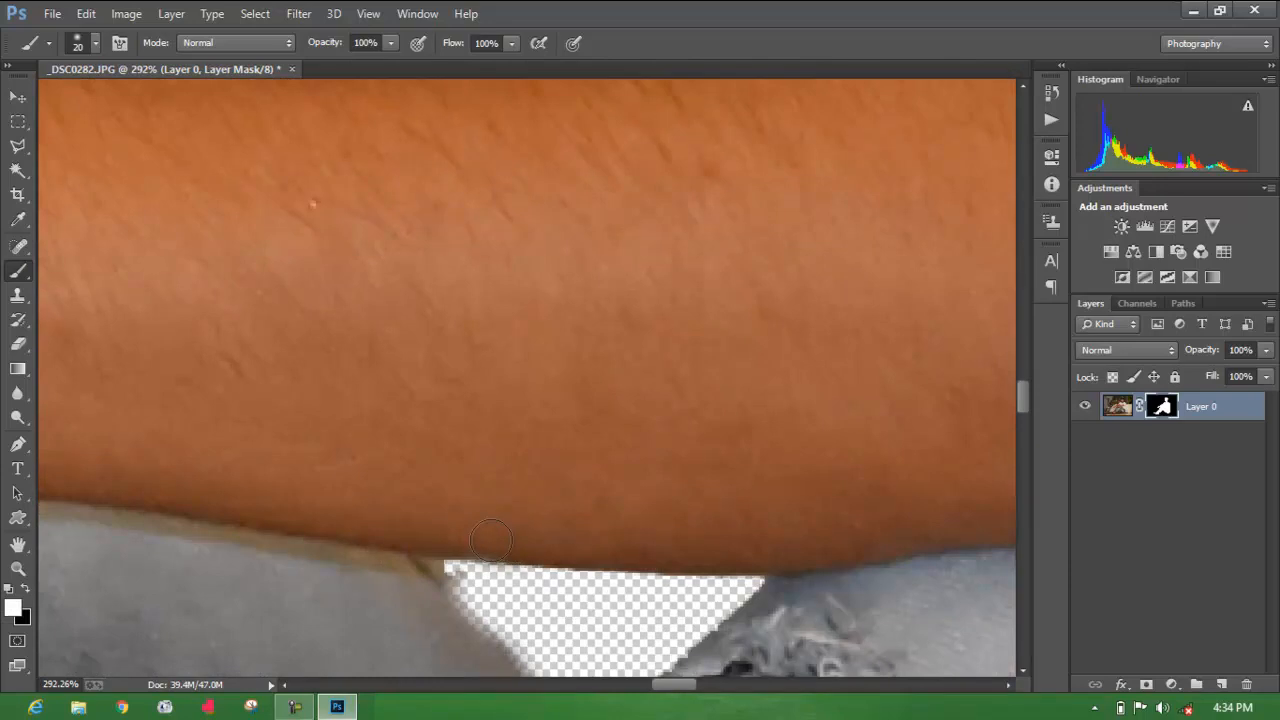
Using a soft 10 px brush, mask out the background in black along the underside of the far arm and its sleeve.
scroll(455, 527, "down", 3)
mouse_move(557, 451)
left_mouse_down()
mouse_move(420, 594)
mouse_move(440, 650)
left_mouse_up()
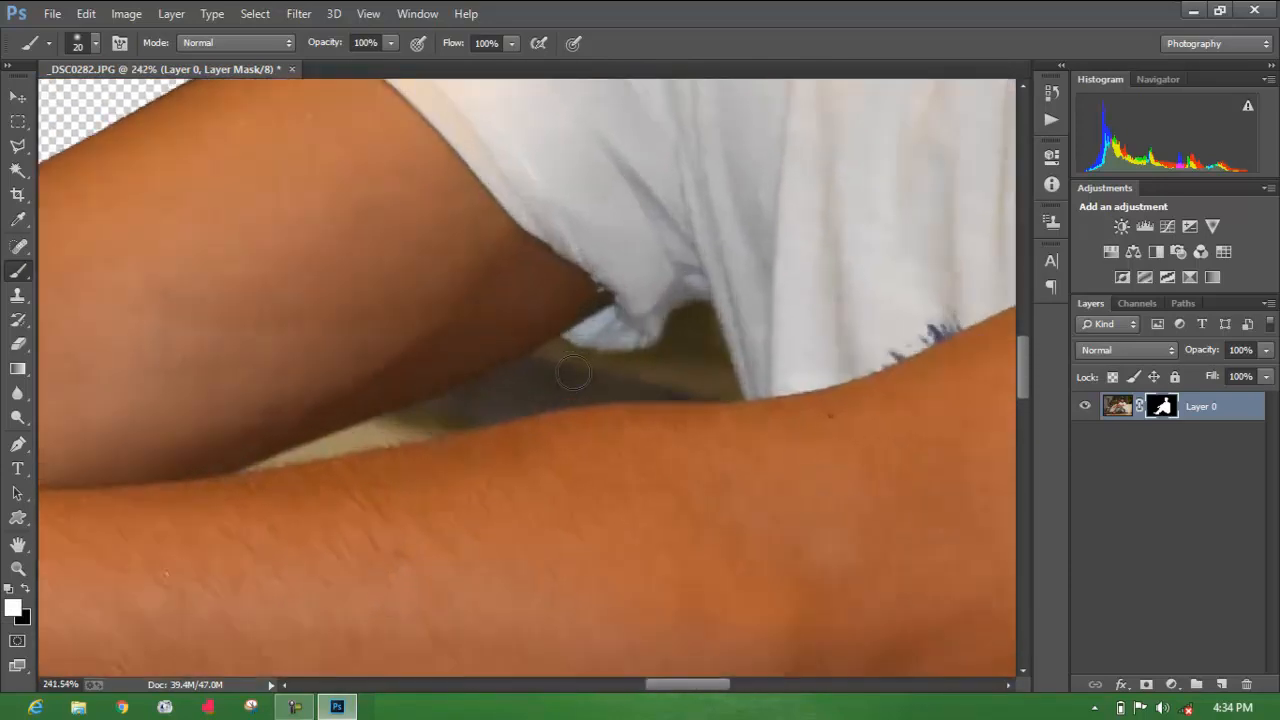
right_click(609, 392)
left_click_drag(687, 420, 678, 411)
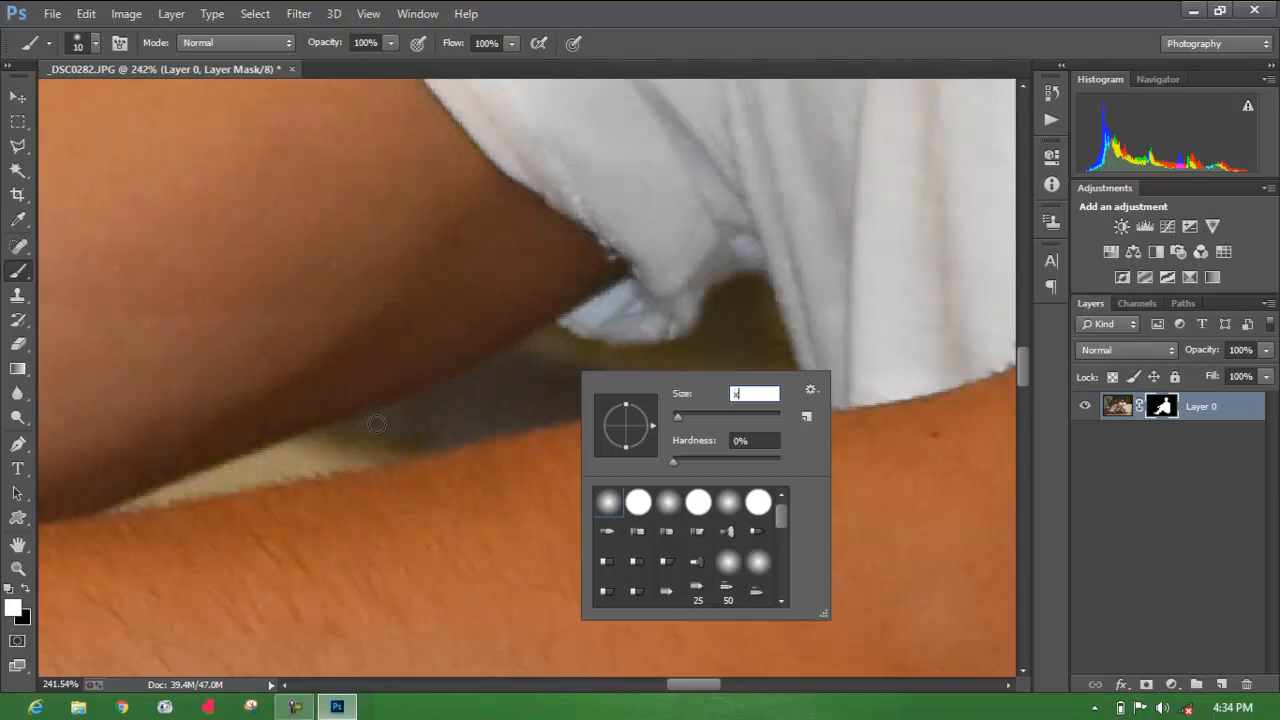
key("Return")
left_click(642, 289)
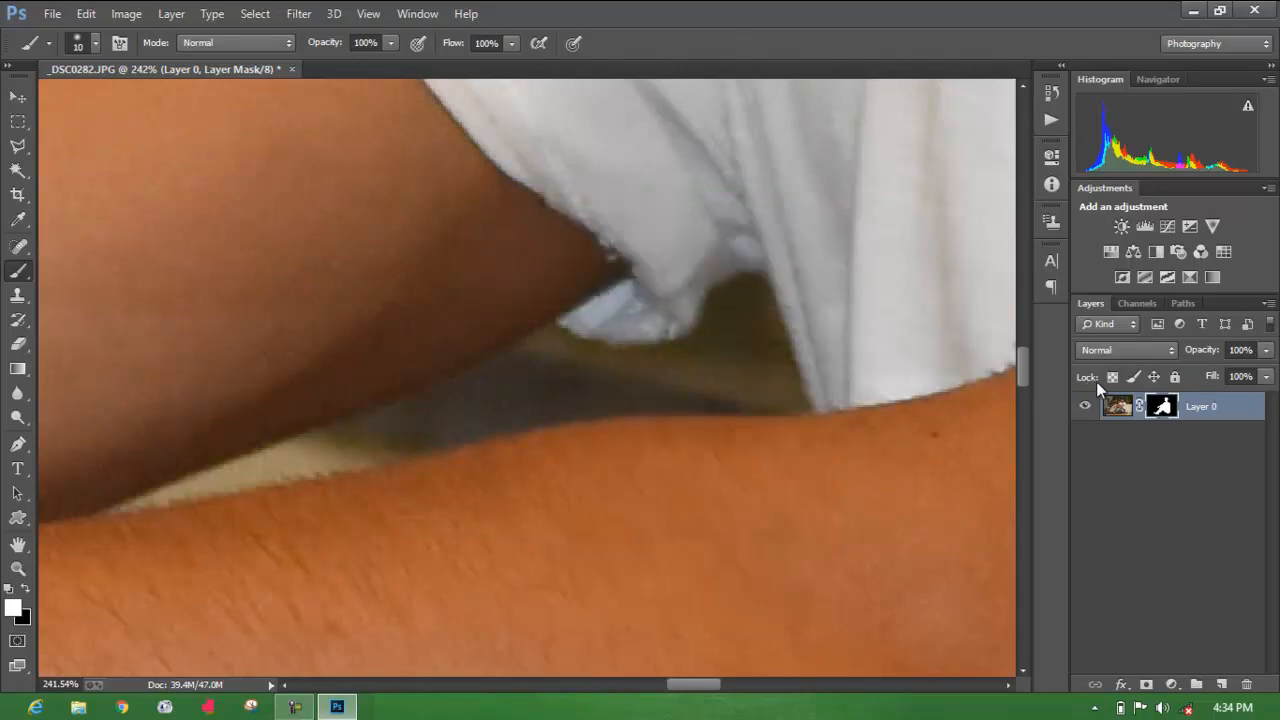
left_click(1110, 406)
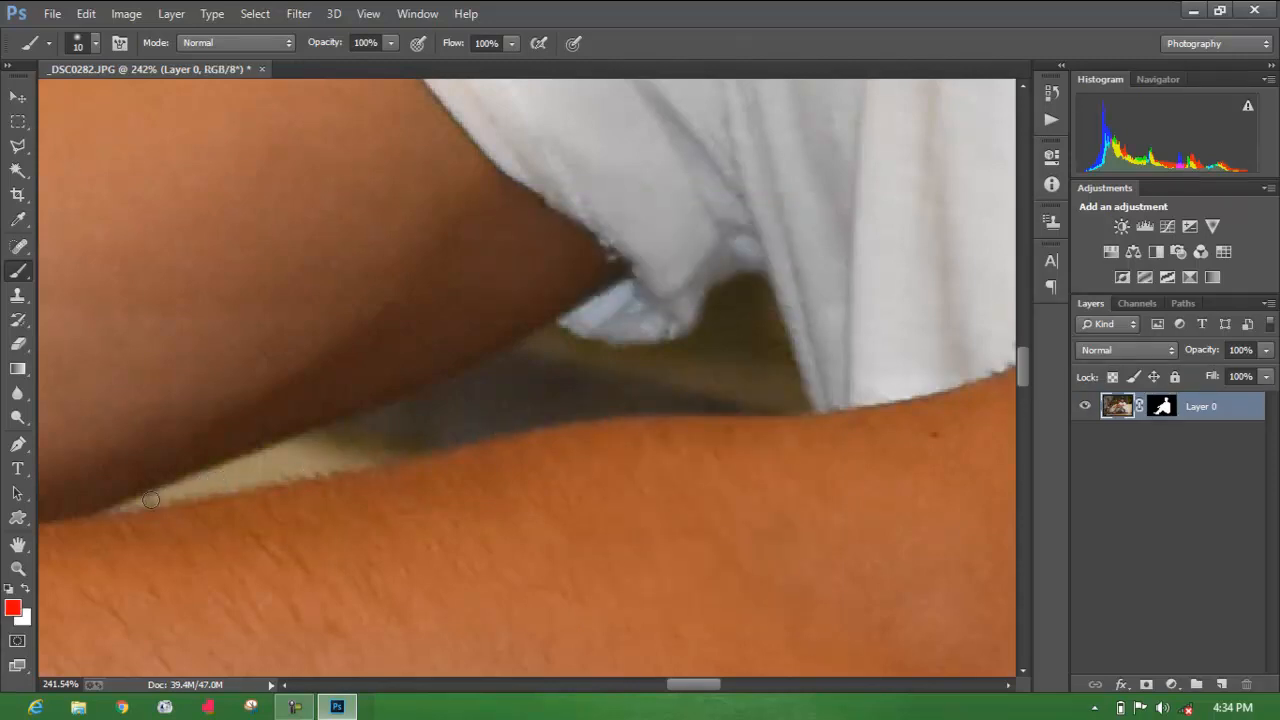
key("ctrl+z")
left_click(1160, 408)
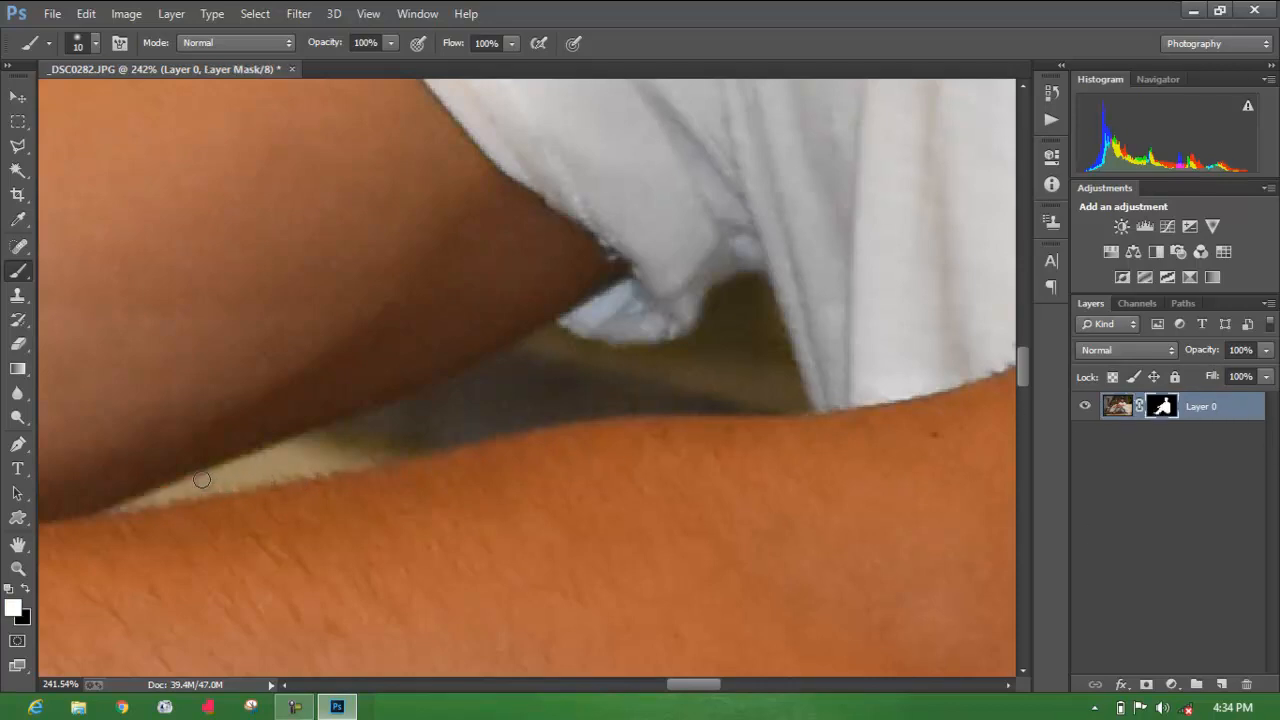
mouse_move(271, 457)
left_mouse_down()
mouse_move(458, 400)
mouse_move(547, 347)
mouse_move(628, 370)
left_mouse_up()
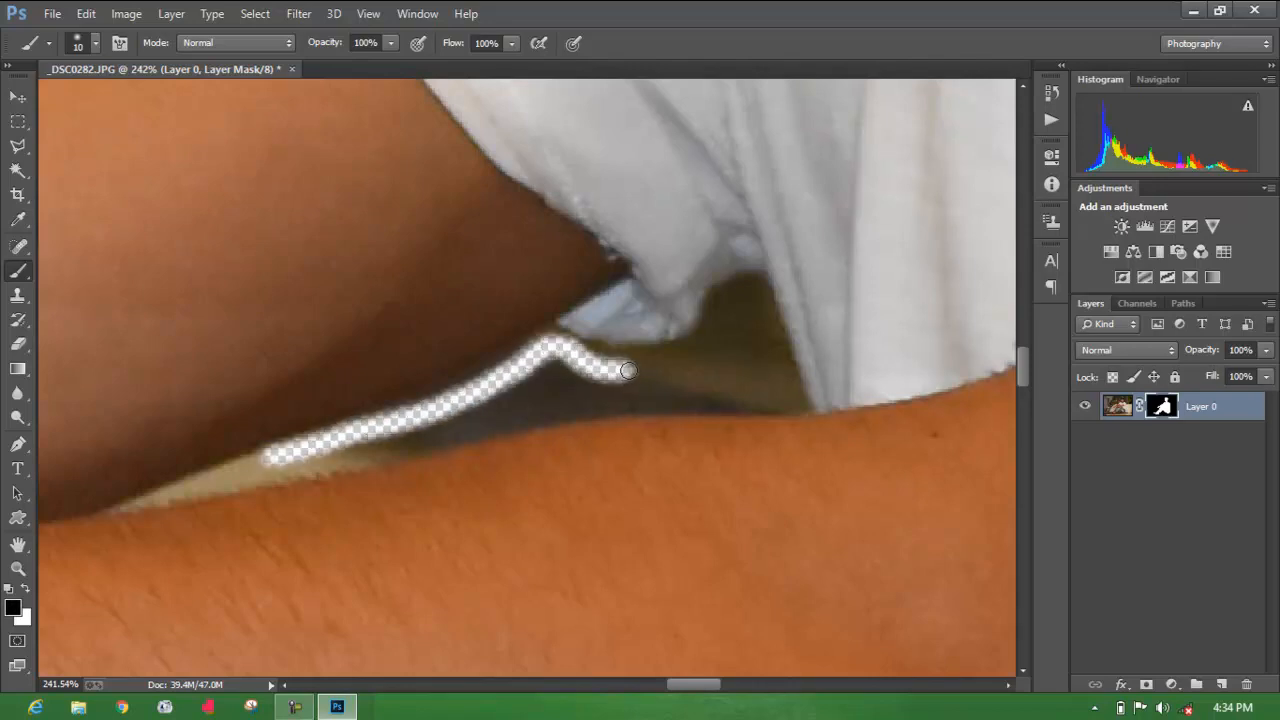
mouse_move(553, 339)
left_mouse_down()
mouse_move(595, 366)
mouse_move(614, 362)
left_mouse_up()
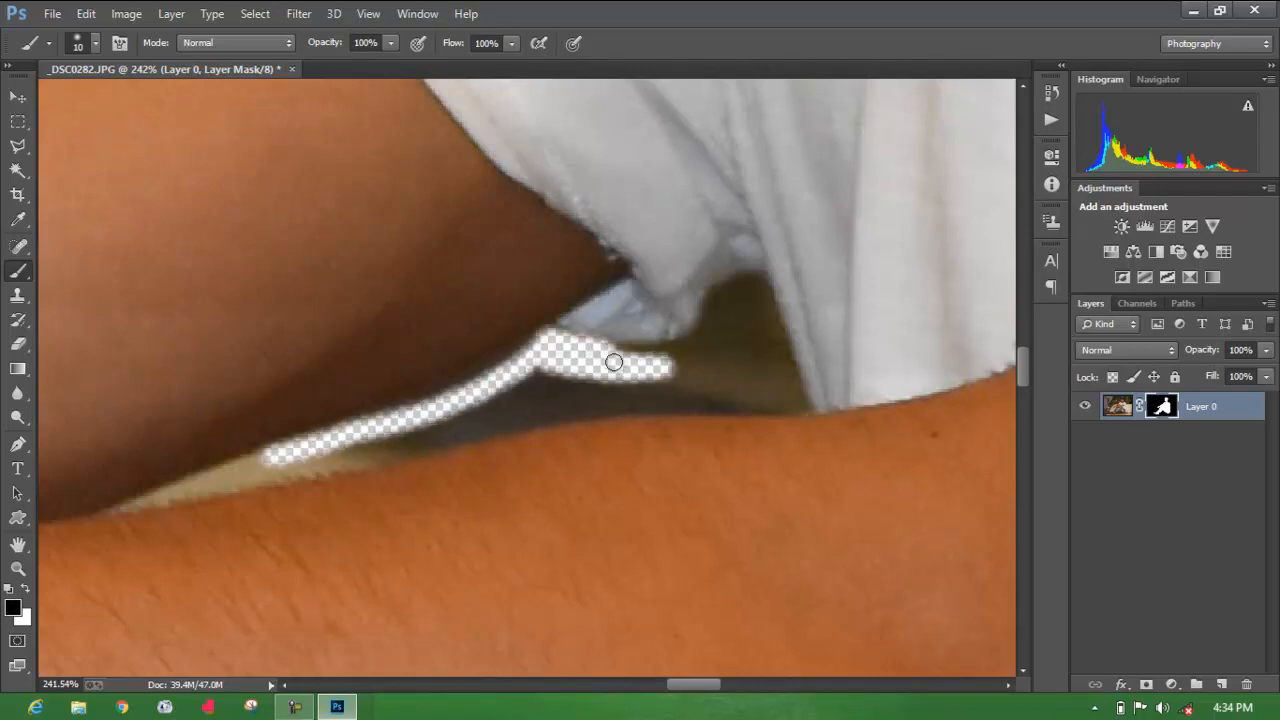
Paint black on the mask over the rest of the background gap between the two arms and the shirt.
mouse_move(694, 345)
left_mouse_down()
mouse_move(713, 309)
mouse_move(767, 296)
mouse_move(793, 402)
mouse_move(728, 393)
mouse_move(771, 404)
mouse_move(593, 406)
mouse_move(344, 475)
mouse_move(112, 516)
mouse_move(253, 464)
mouse_move(298, 453)
mouse_move(234, 478)
mouse_move(556, 398)
mouse_move(300, 481)
mouse_move(468, 410)
mouse_move(281, 461)
left_mouse_up()
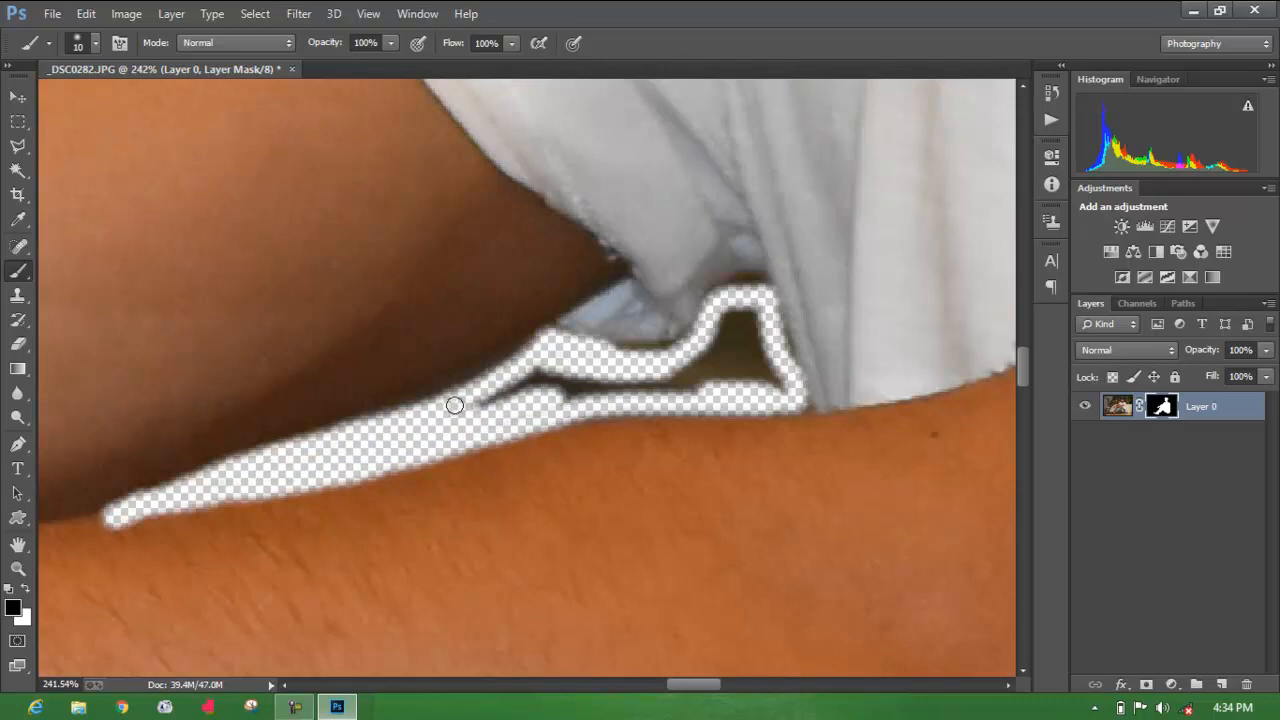
mouse_move(454, 405)
left_mouse_down()
mouse_move(535, 370)
mouse_move(486, 409)
mouse_move(611, 375)
mouse_move(542, 392)
mouse_move(557, 381)
mouse_move(550, 411)
mouse_move(697, 383)
mouse_move(639, 400)
mouse_move(658, 356)
left_mouse_up()
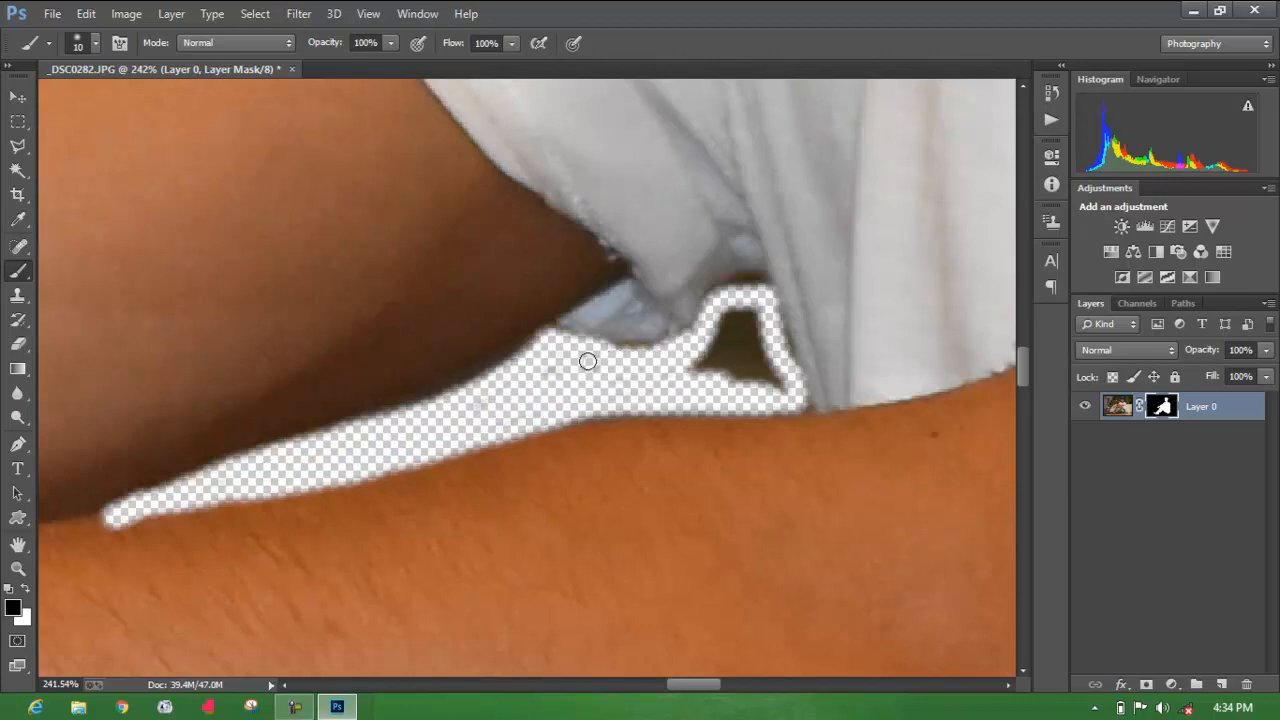
mouse_move(722, 321)
left_mouse_down()
mouse_move(682, 373)
mouse_move(763, 315)
mouse_move(763, 366)
mouse_move(780, 396)
mouse_move(771, 339)
mouse_move(783, 382)
mouse_move(735, 352)
left_mouse_up()
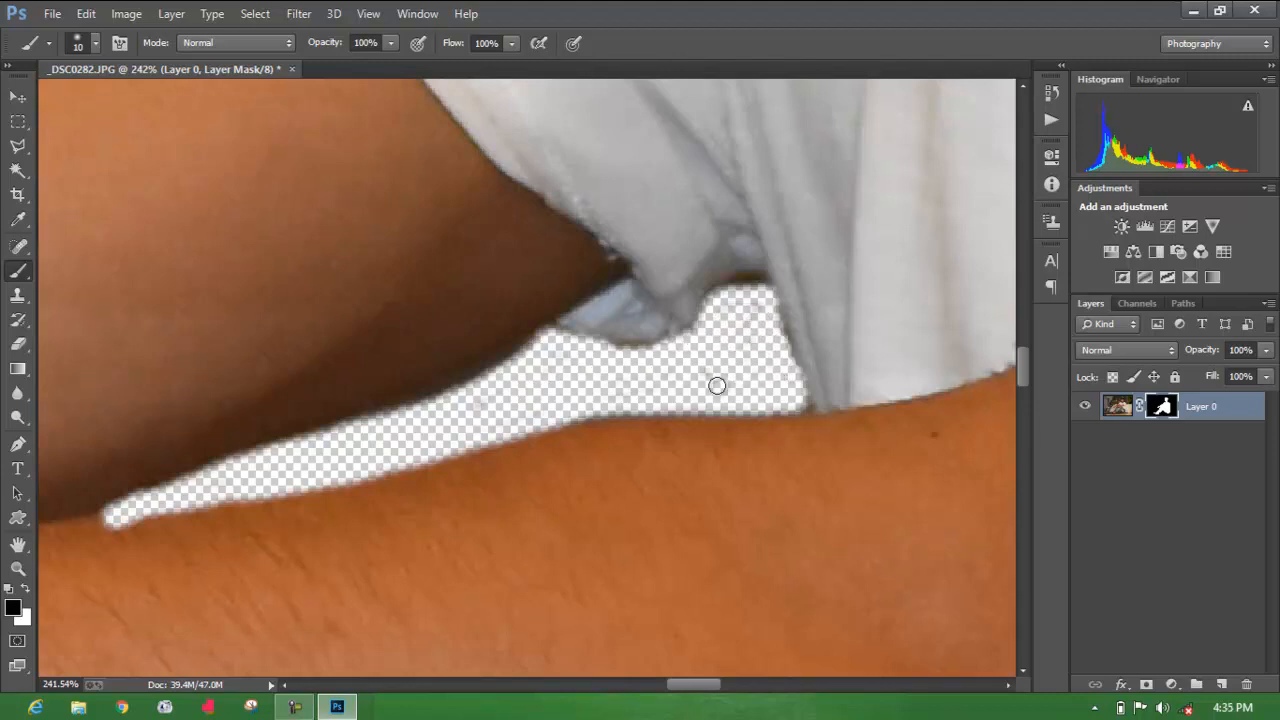
Paint white on the mask along the near forearm's upper edge to restore the skin at the narrow end of the gap.
left_click_drag(117, 543, 585, 448)
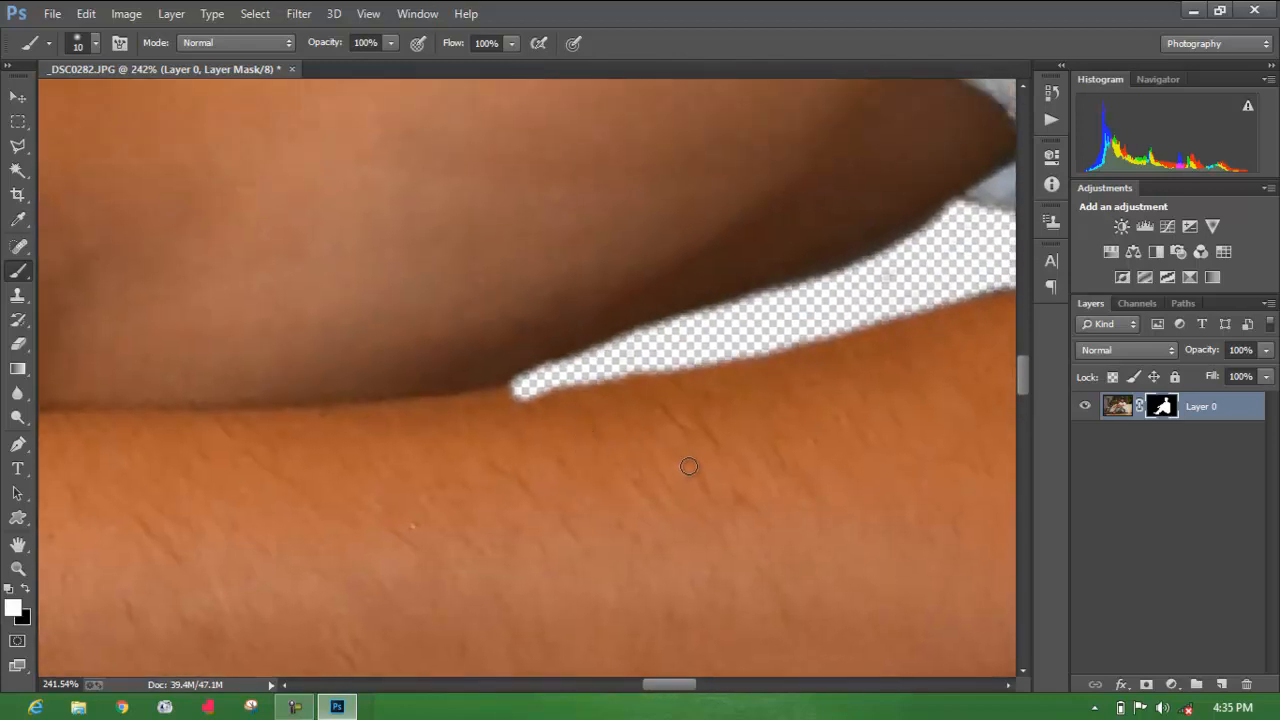
left_click_drag(580, 396, 517, 388)
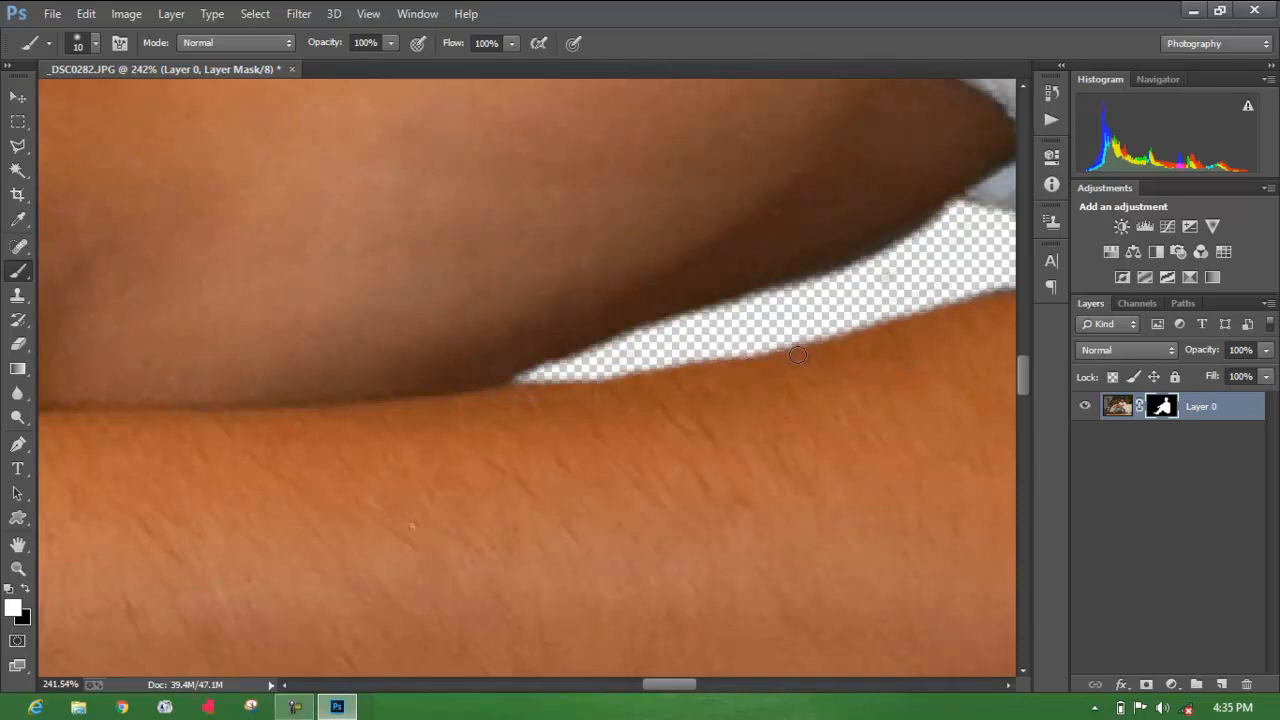
left_click_drag(715, 422, 246, 542)
scroll(549, 395, "down", 5)
scroll(547, 393, "down", 5)
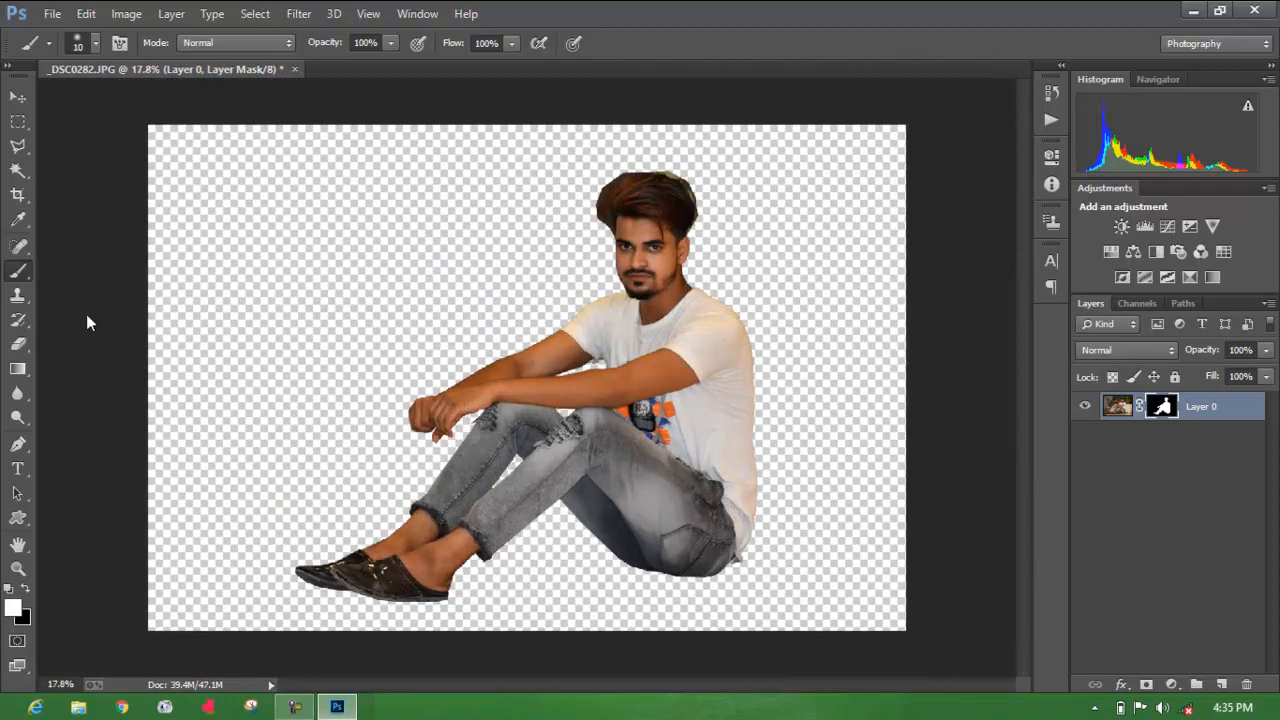
scroll(670, 170, "up", 7)
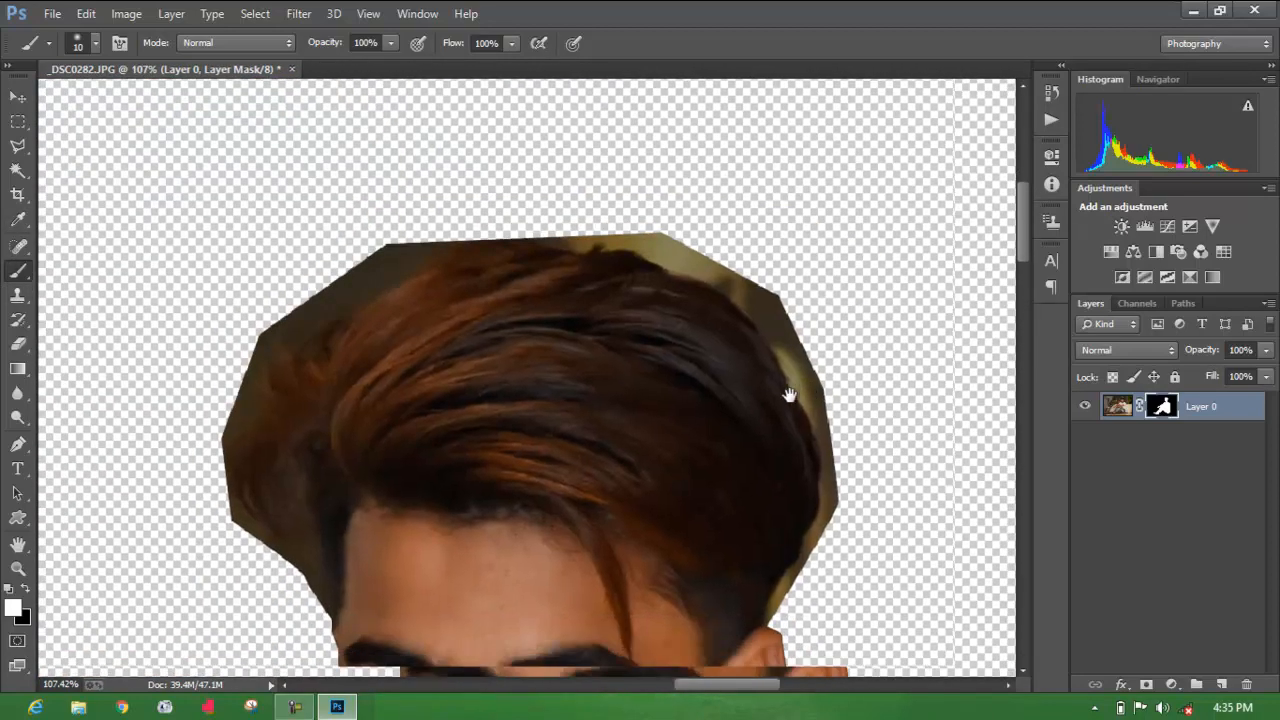
left_click_drag(789, 396, 761, 396)
right_click(778, 266)
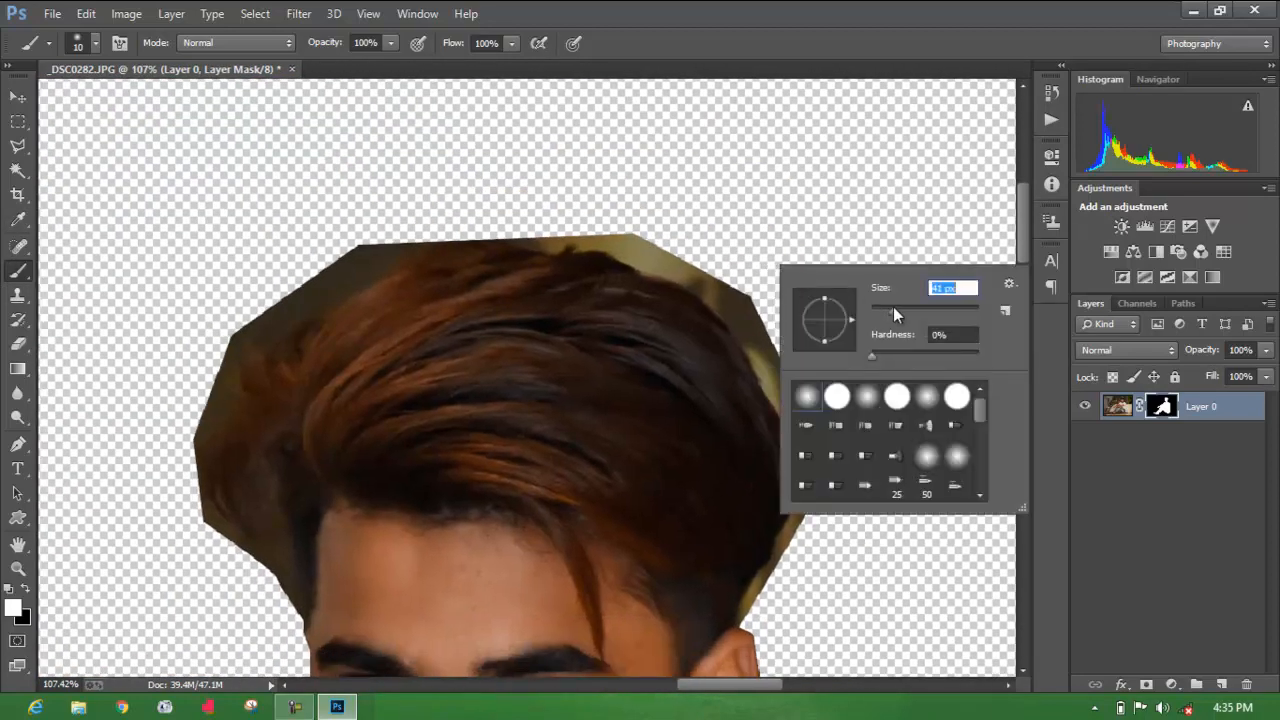
mouse_move(627, 229)
left_mouse_down()
mouse_move(657, 226)
mouse_move(620, 219)
mouse_move(637, 240)
mouse_move(670, 242)
mouse_move(650, 194)
mouse_move(651, 207)
mouse_move(688, 213)
mouse_move(622, 216)
mouse_move(689, 232)
mouse_move(606, 217)
mouse_move(697, 243)
mouse_move(677, 223)
mouse_move(661, 239)
mouse_move(730, 270)
mouse_move(683, 246)
mouse_move(736, 284)
mouse_move(815, 448)
mouse_move(806, 551)
mouse_move(754, 610)
mouse_move(796, 562)
mouse_move(787, 490)
mouse_move(764, 590)
mouse_move(746, 393)
mouse_move(690, 471)
left_mouse_up()
key("x")
key("ctrl+z")
scroll(751, 549, "up", 3)
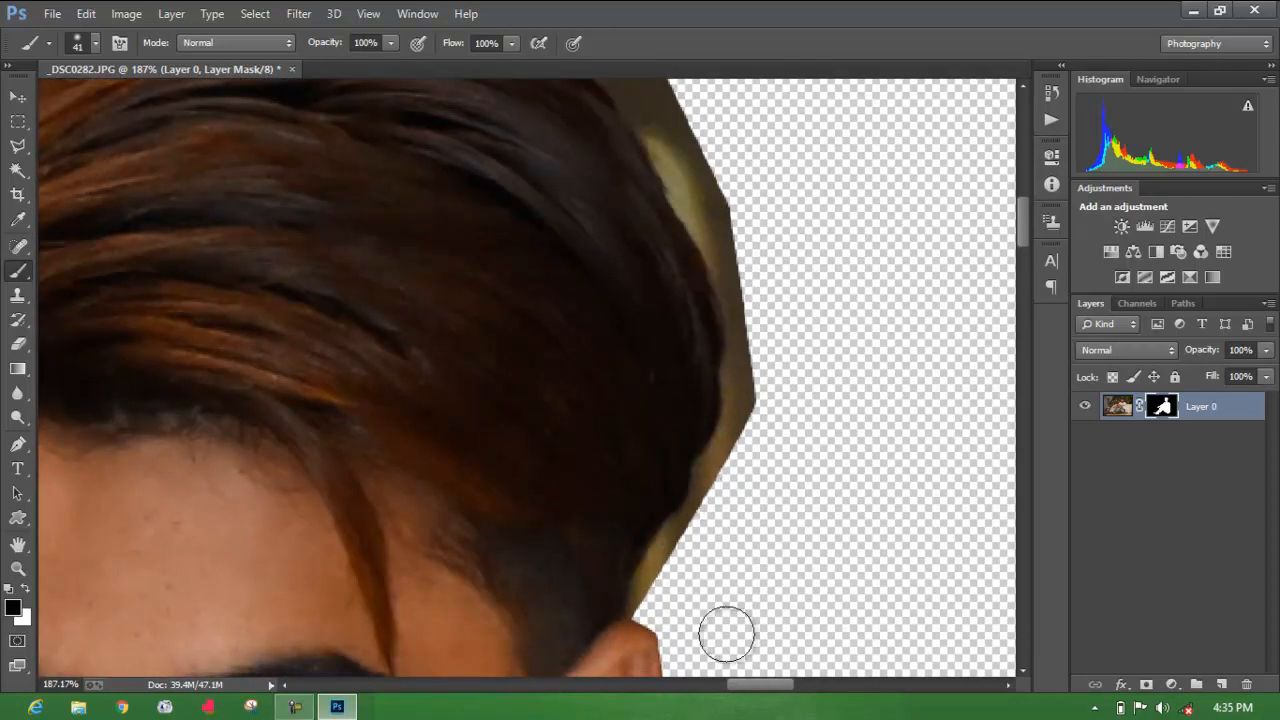
left_click_drag(664, 594, 737, 517)
key("ctrl+z")
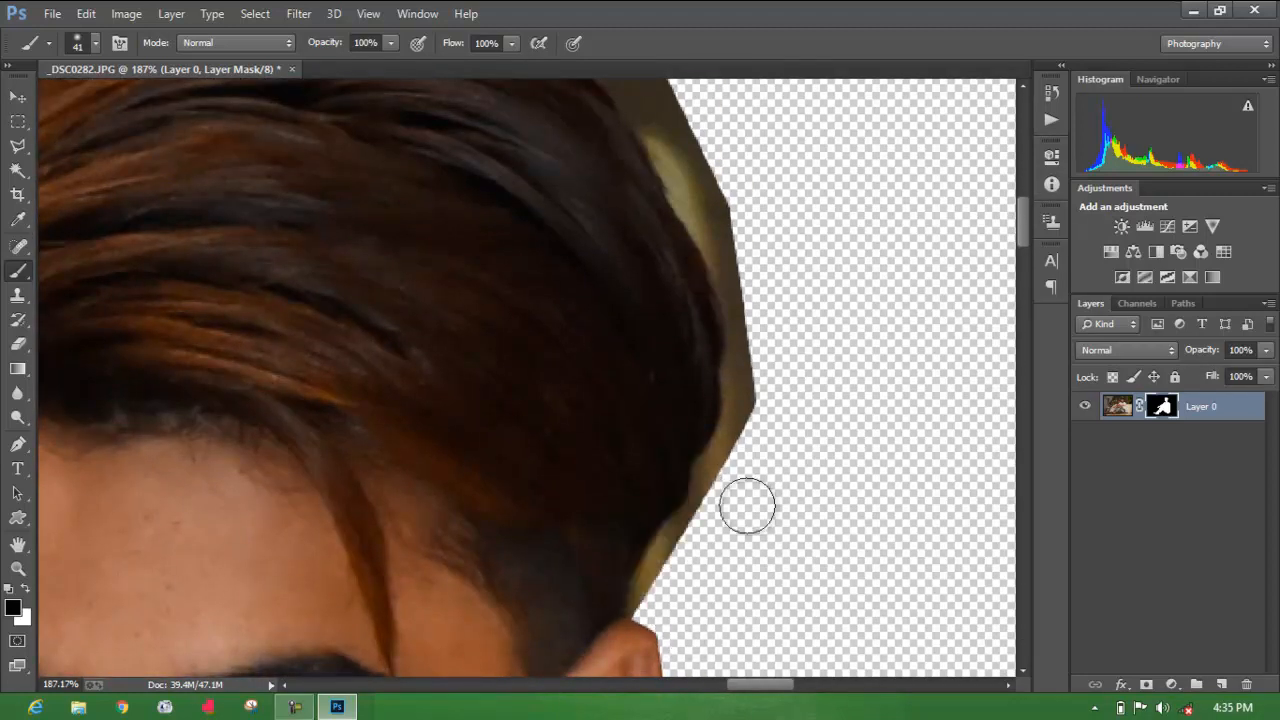
Set the soft brush to 19 px and paint black on the mask along the hair outline from the ear over the crown.
right_click(756, 512)
left_click(857, 489)
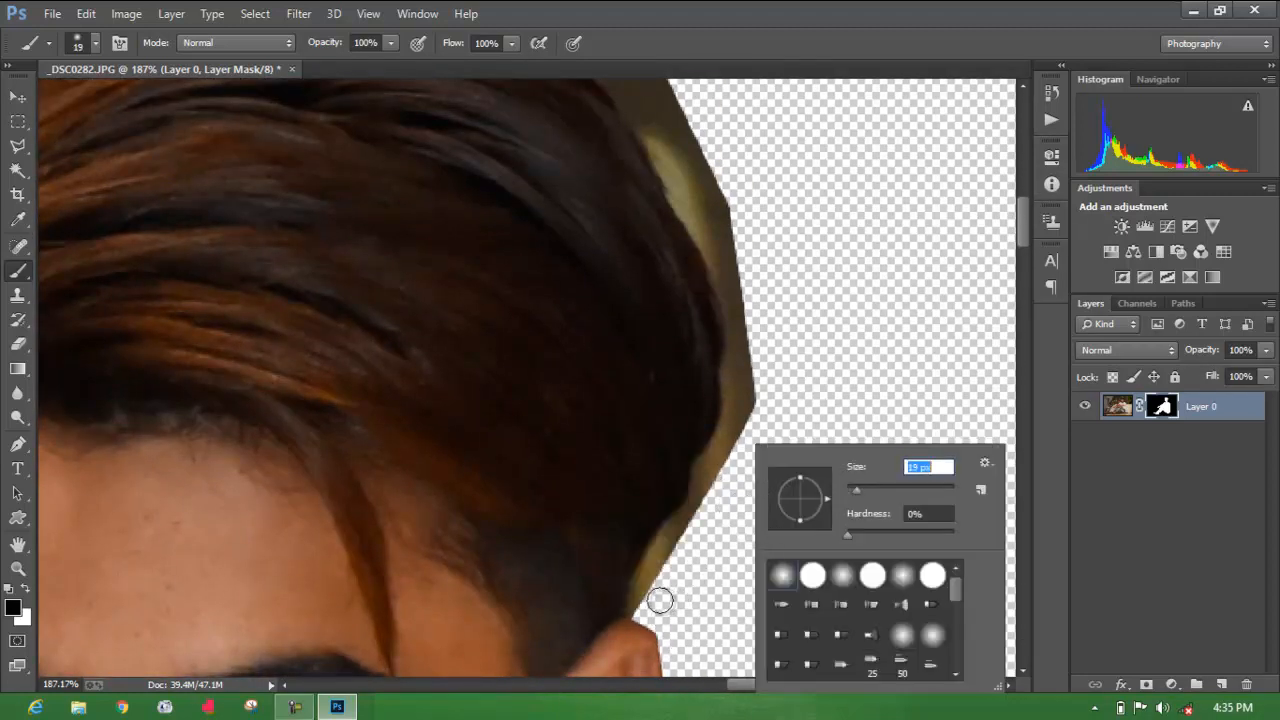
mouse_move(658, 602)
left_mouse_down()
mouse_move(647, 592)
mouse_move(749, 429)
mouse_move(731, 391)
mouse_move(742, 318)
mouse_move(694, 180)
mouse_move(842, 468)
left_mouse_up()
mouse_move(645, 217)
left_mouse_down()
mouse_move(548, 196)
mouse_move(681, 155)
mouse_move(552, 161)
mouse_move(726, 214)
mouse_move(559, 196)
mouse_move(575, 230)
mouse_move(716, 285)
mouse_move(798, 394)
mouse_move(848, 495)
mouse_move(885, 516)
mouse_move(839, 321)
mouse_move(885, 434)
mouse_move(843, 409)
mouse_move(848, 443)
mouse_move(798, 328)
mouse_move(874, 419)
mouse_move(776, 269)
mouse_move(781, 328)
mouse_move(718, 250)
mouse_move(683, 233)
mouse_move(650, 232)
mouse_move(772, 314)
mouse_move(786, 349)
mouse_move(725, 278)
mouse_move(460, 196)
mouse_move(227, 189)
mouse_move(117, 272)
mouse_move(148, 212)
mouse_move(185, 223)
mouse_move(158, 257)
mouse_move(78, 300)
left_mouse_up()
Mask out the remaining background in black around the hair on the photo's left side, down to the temple.
mouse_move(115, 299)
left_mouse_down()
mouse_move(504, 228)
mouse_move(589, 231)
mouse_move(581, 212)
mouse_move(482, 248)
mouse_move(609, 152)
mouse_move(563, 206)
mouse_move(566, 224)
mouse_move(532, 231)
mouse_move(496, 264)
mouse_move(453, 245)
mouse_move(424, 278)
mouse_move(430, 260)
mouse_move(462, 285)
mouse_move(447, 307)
mouse_move(394, 287)
mouse_move(357, 383)
mouse_move(375, 444)
mouse_move(333, 393)
mouse_move(336, 340)
left_mouse_up()
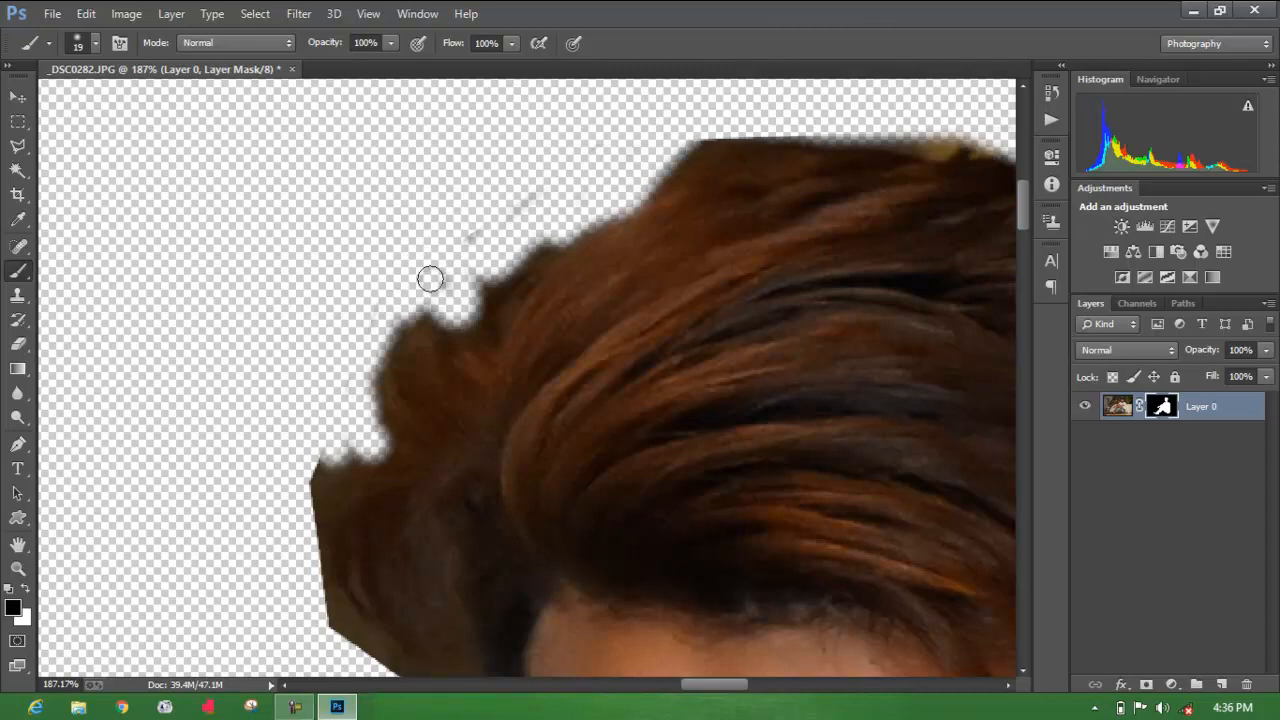
mouse_move(430, 279)
left_mouse_down()
mouse_move(388, 330)
mouse_move(460, 232)
mouse_move(531, 197)
mouse_move(459, 293)
mouse_move(494, 237)
mouse_move(535, 216)
mouse_move(535, 236)
mouse_move(439, 301)
left_mouse_up()
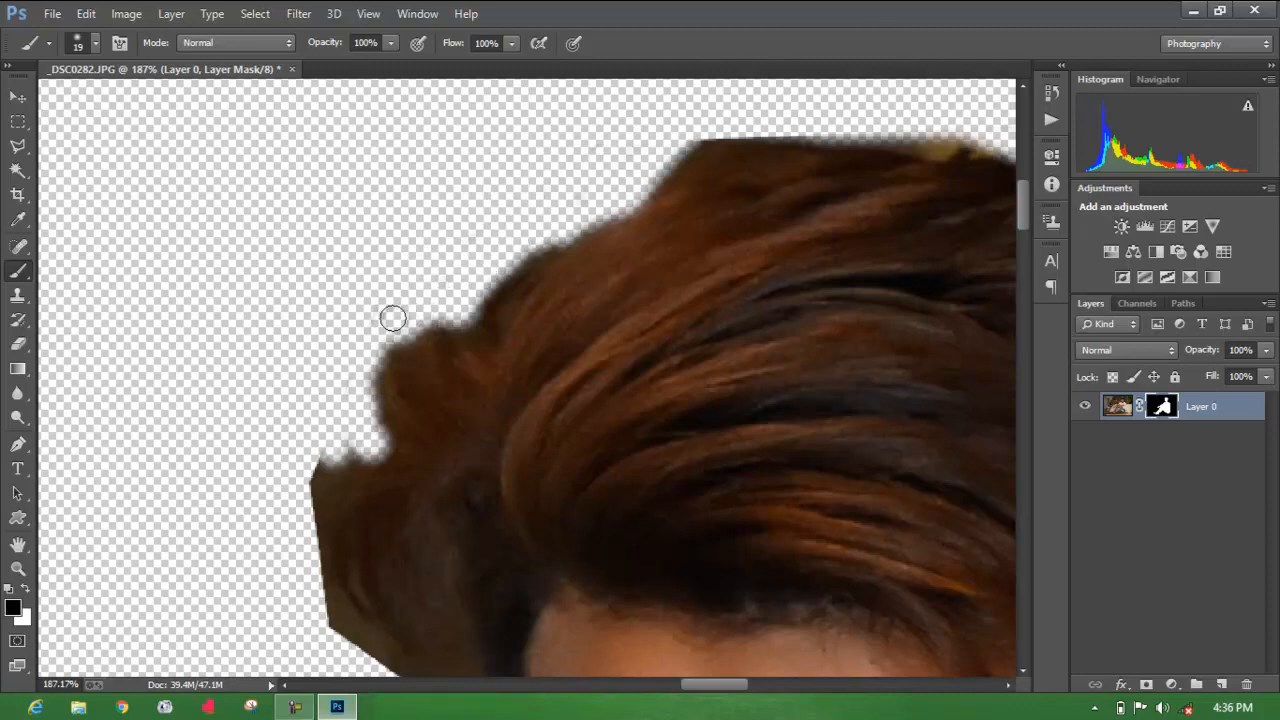
mouse_move(338, 438)
left_mouse_down()
mouse_move(345, 218)
mouse_move(319, 277)
mouse_move(323, 259)
left_mouse_up()
mouse_move(353, 215)
left_mouse_down()
mouse_move(326, 267)
mouse_move(329, 363)
mouse_move(370, 426)
mouse_move(465, 515)
mouse_move(488, 573)
mouse_move(467, 462)
mouse_move(460, 476)
mouse_move(324, 393)
mouse_move(449, 478)
mouse_move(375, 410)
mouse_move(398, 437)
left_mouse_up()
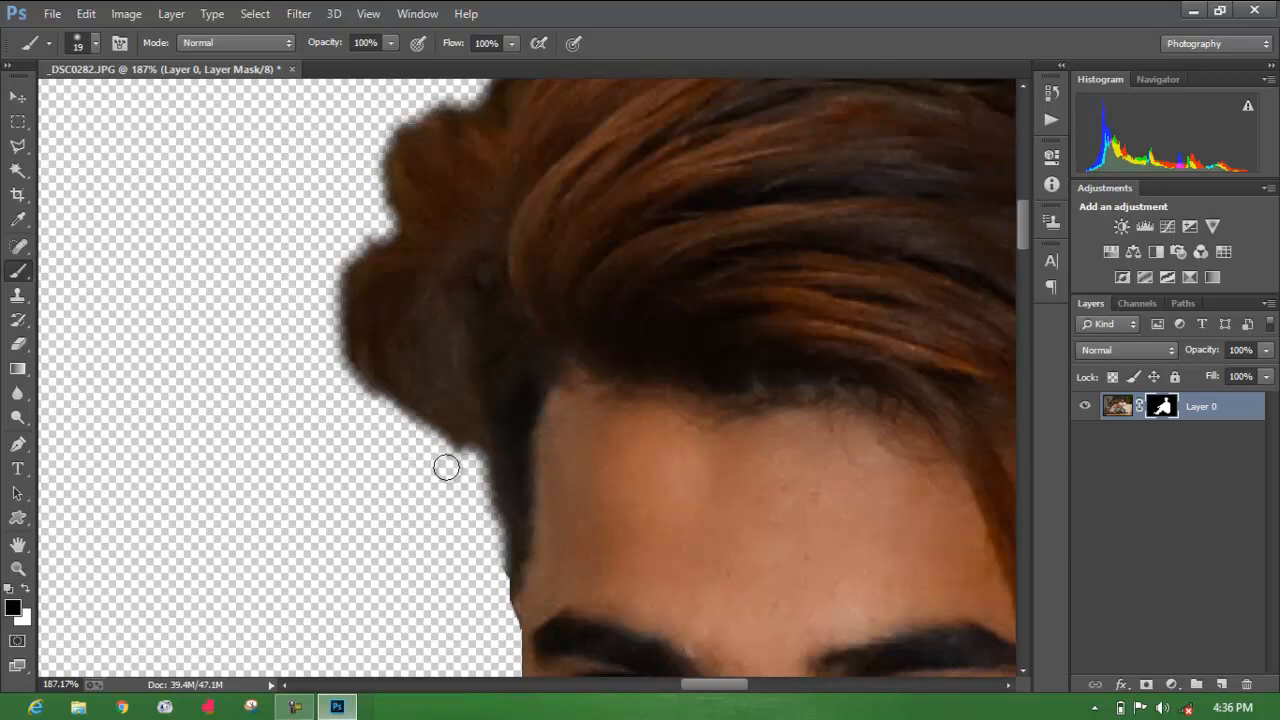
left_click_drag(358, 398, 323, 342)
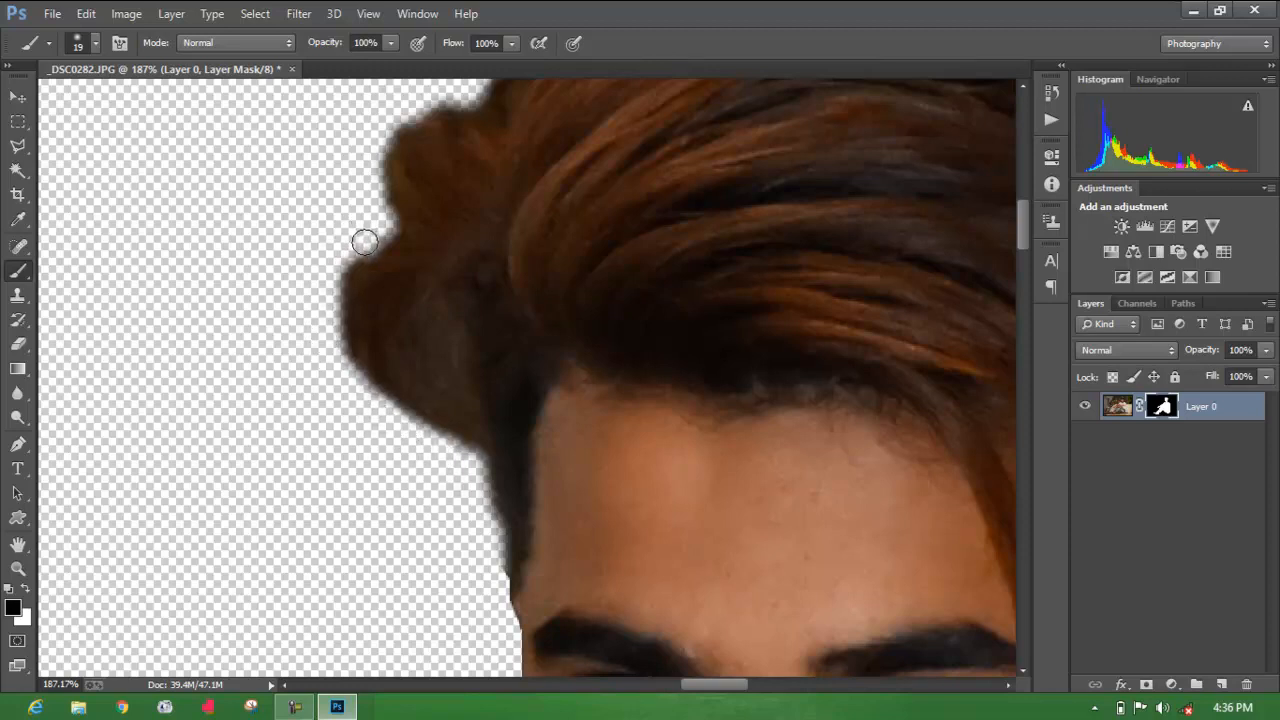
Switch to the Move tool and review the complete cutout of the seated man.
scroll(365, 243, "down", 12)
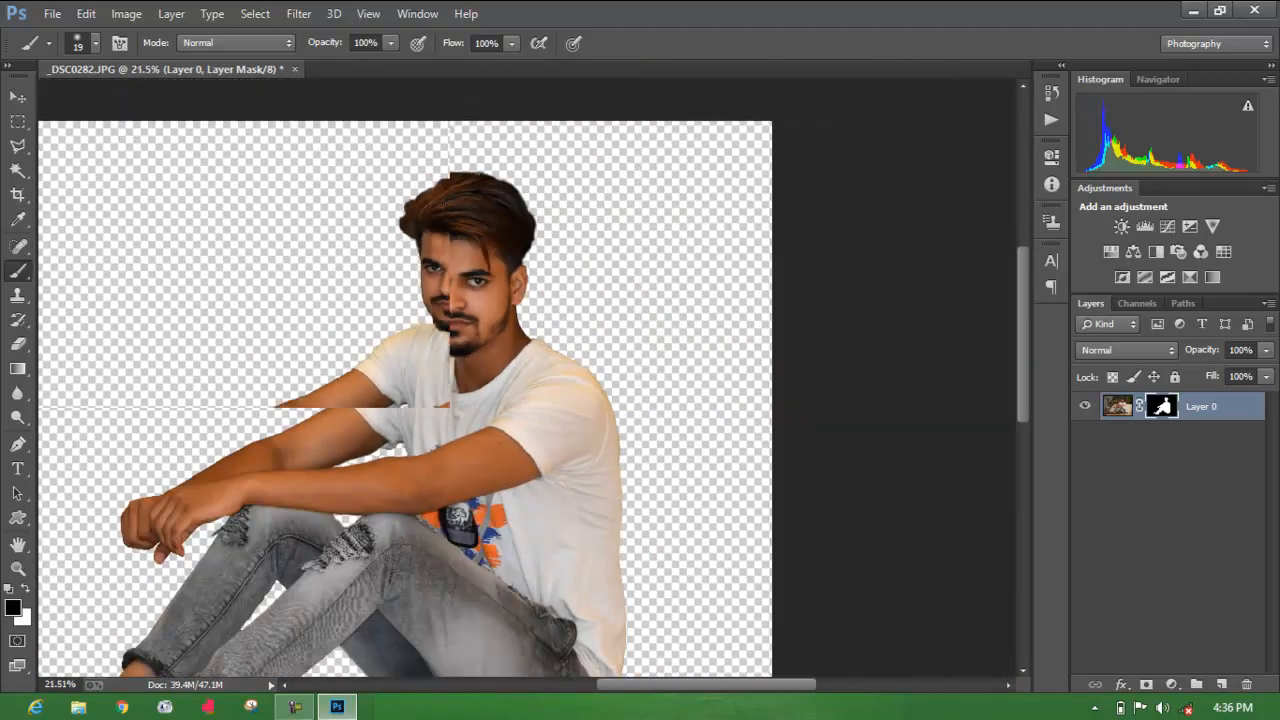
scroll(414, 142, "down", 1)
left_click(18, 98)
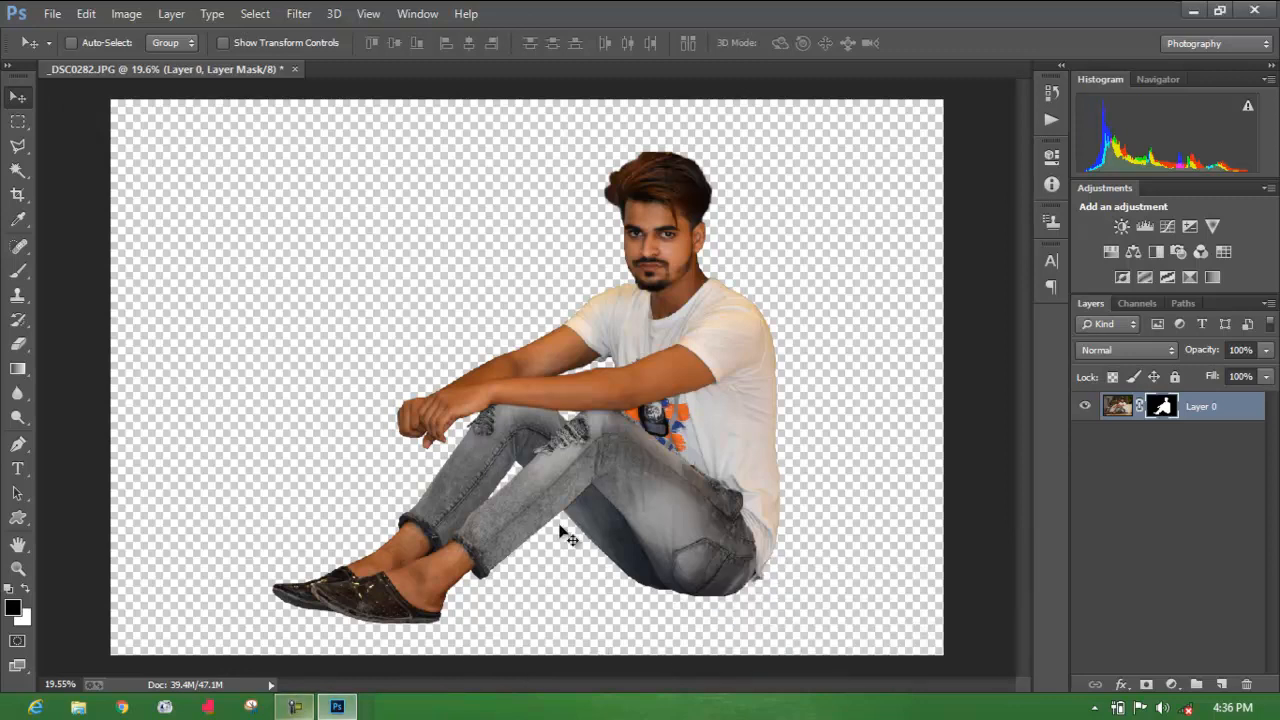
scroll(654, 202, "down", 1)
scroll(694, 446, "up", 1)
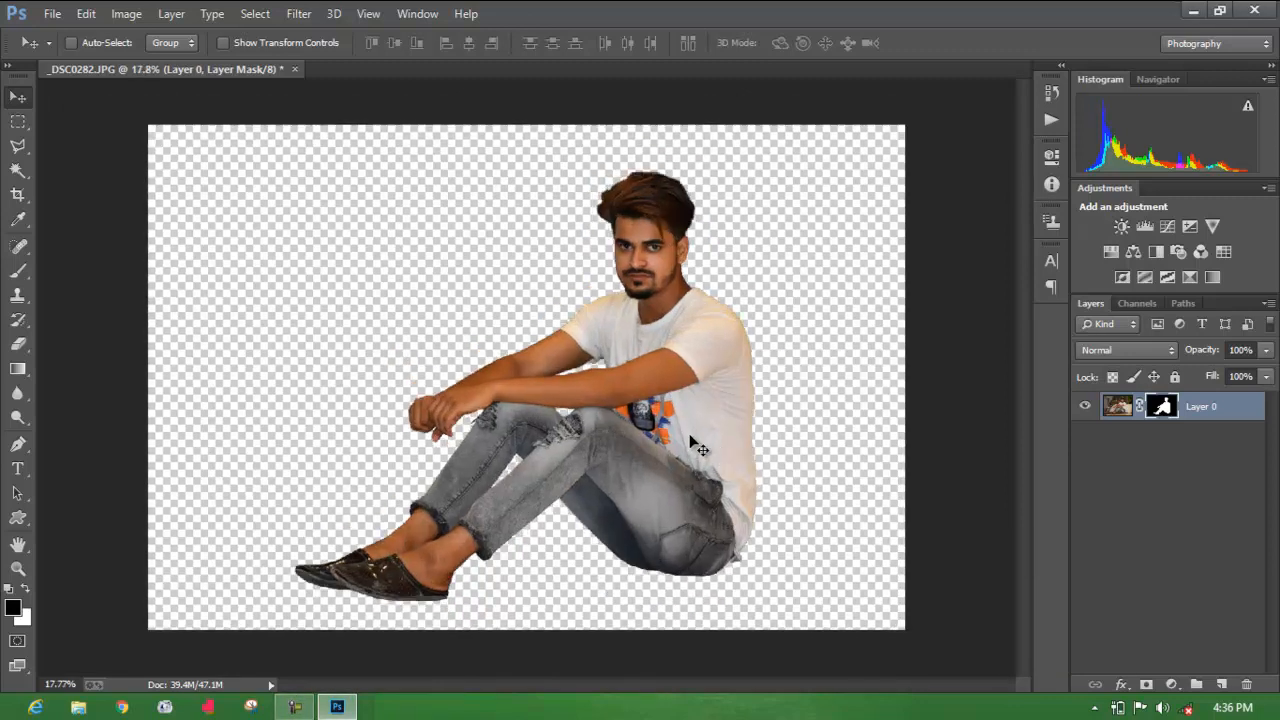
scroll(533, 597, "down", 1)
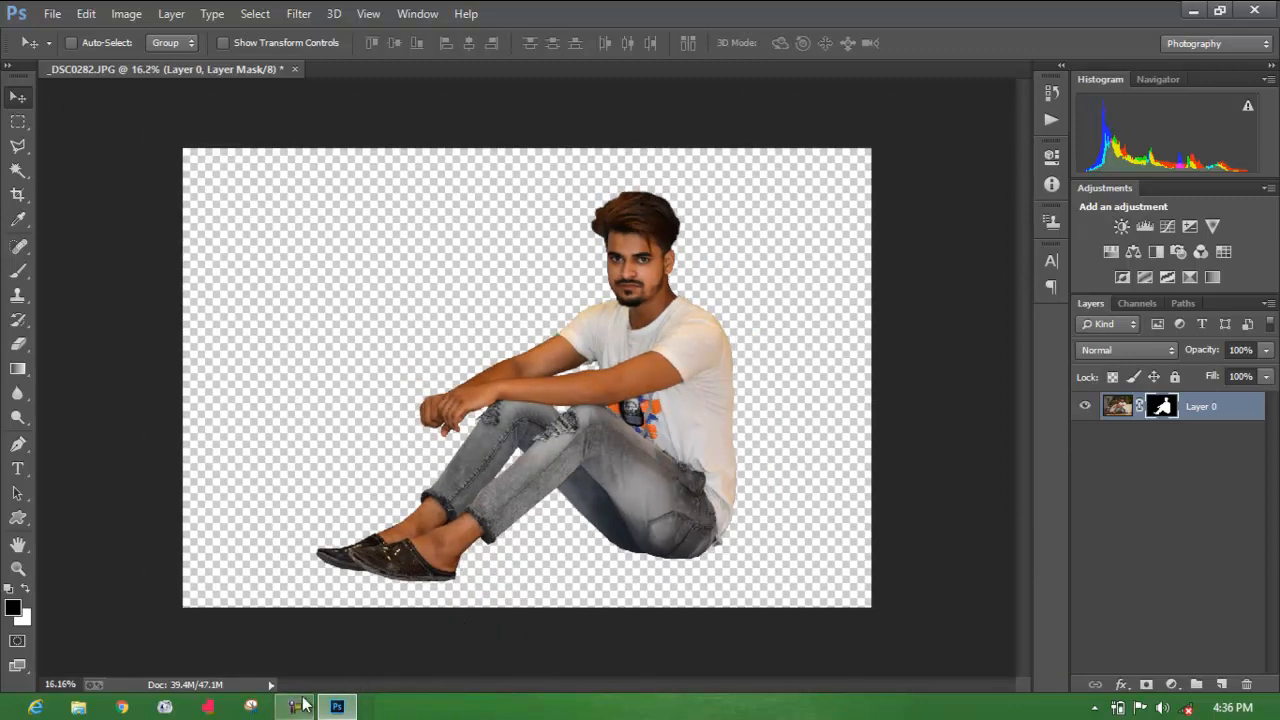
Place the green blurred Untitled-2 image from the Pictures library and align it with the canvas's upper edge.
mouse_move(293, 708)
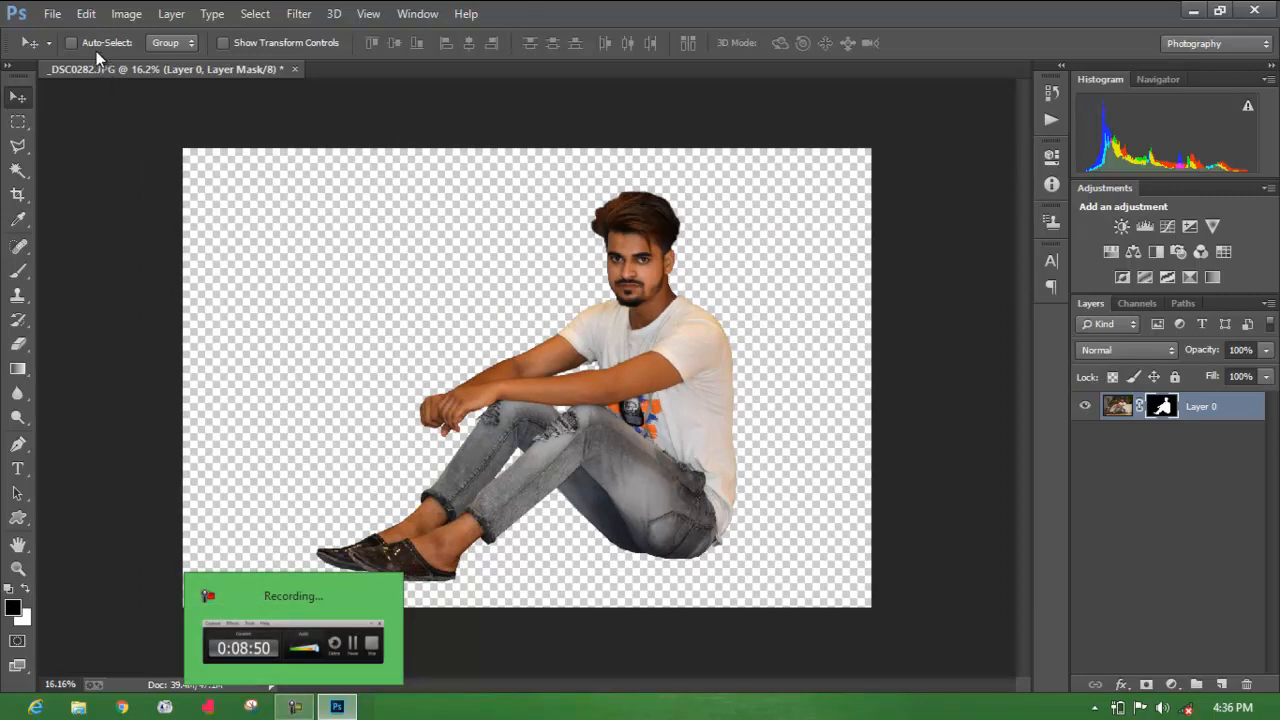
left_click(50, 13)
left_click(90, 278)
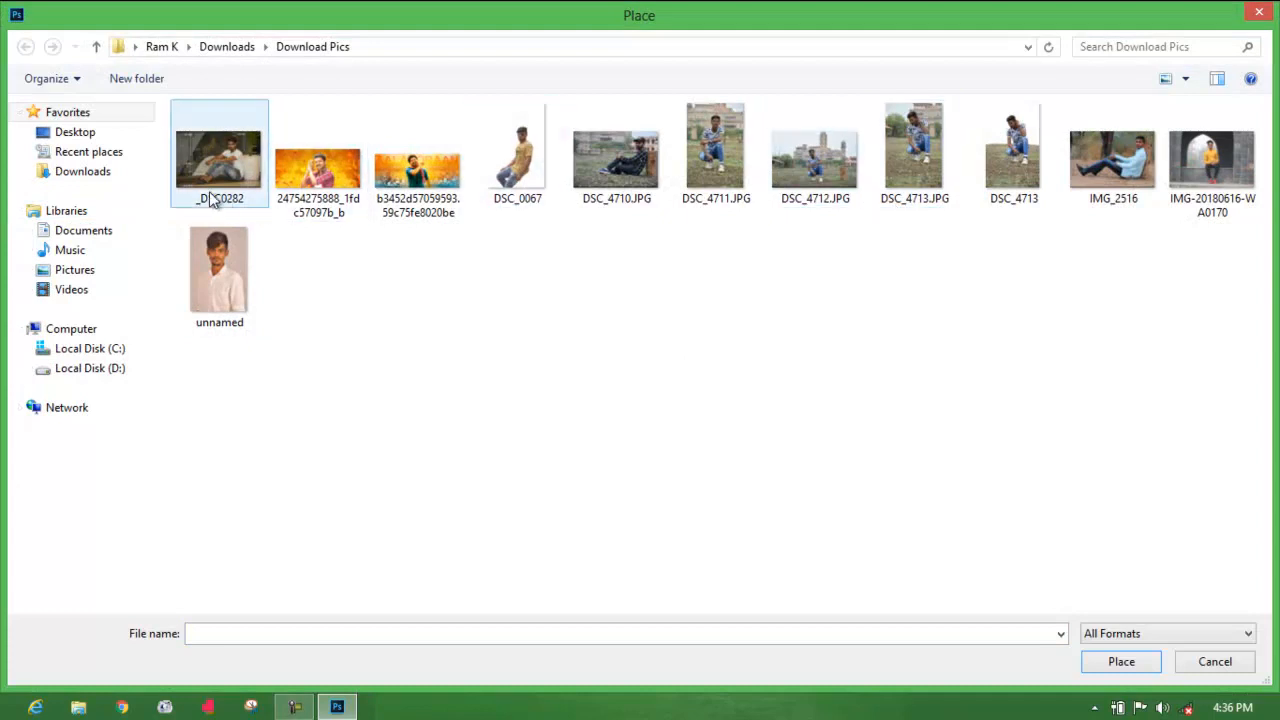
left_click(75, 270)
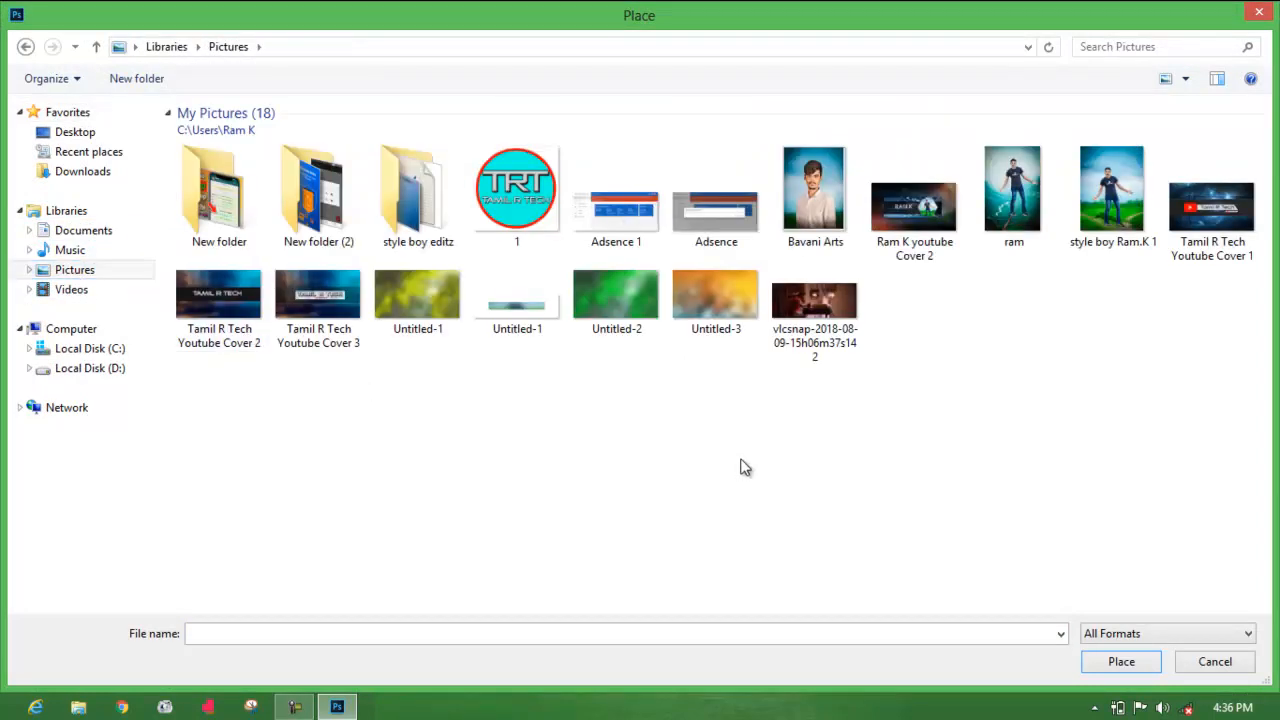
double_click(628, 333)
left_click_drag(627, 327, 609, 266)
key("Return")
Move the Untitled-2 layer below Layer 0 so it sits behind the seated man.
left_click_drag(1215, 418, 1194, 469)
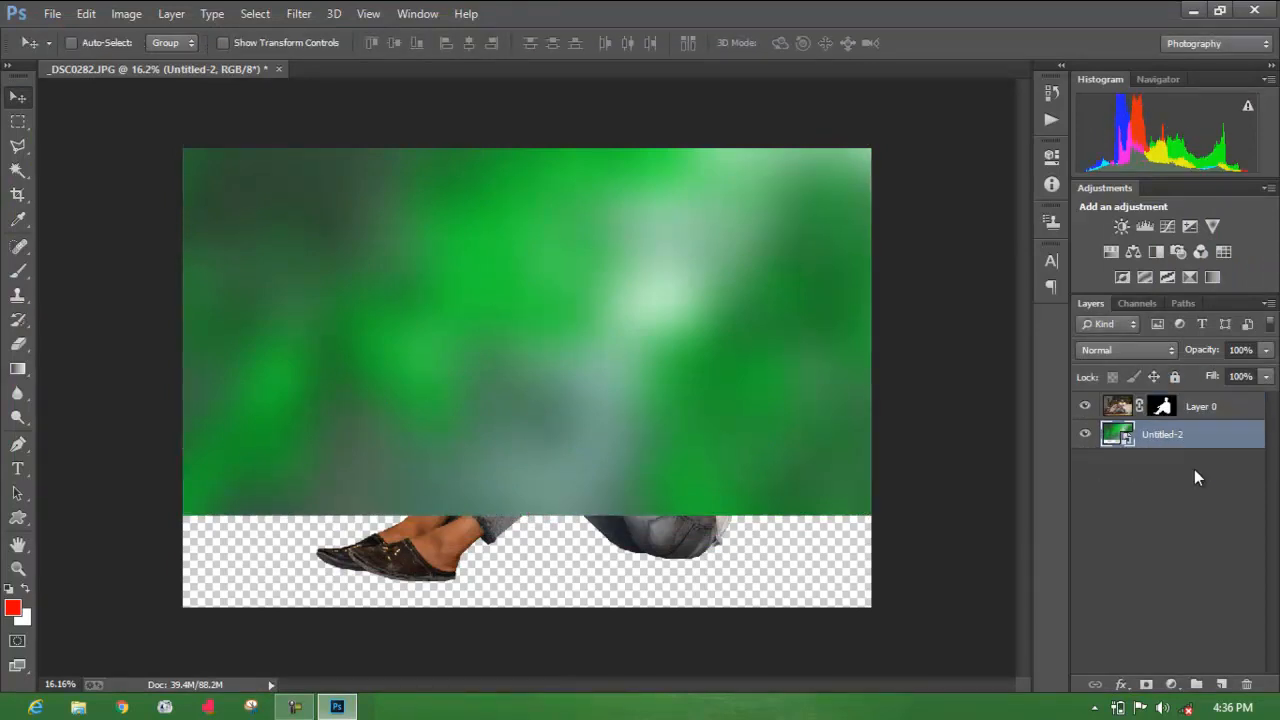
scroll(667, 363, "up", 3)
scroll(667, 362, "down", 3)
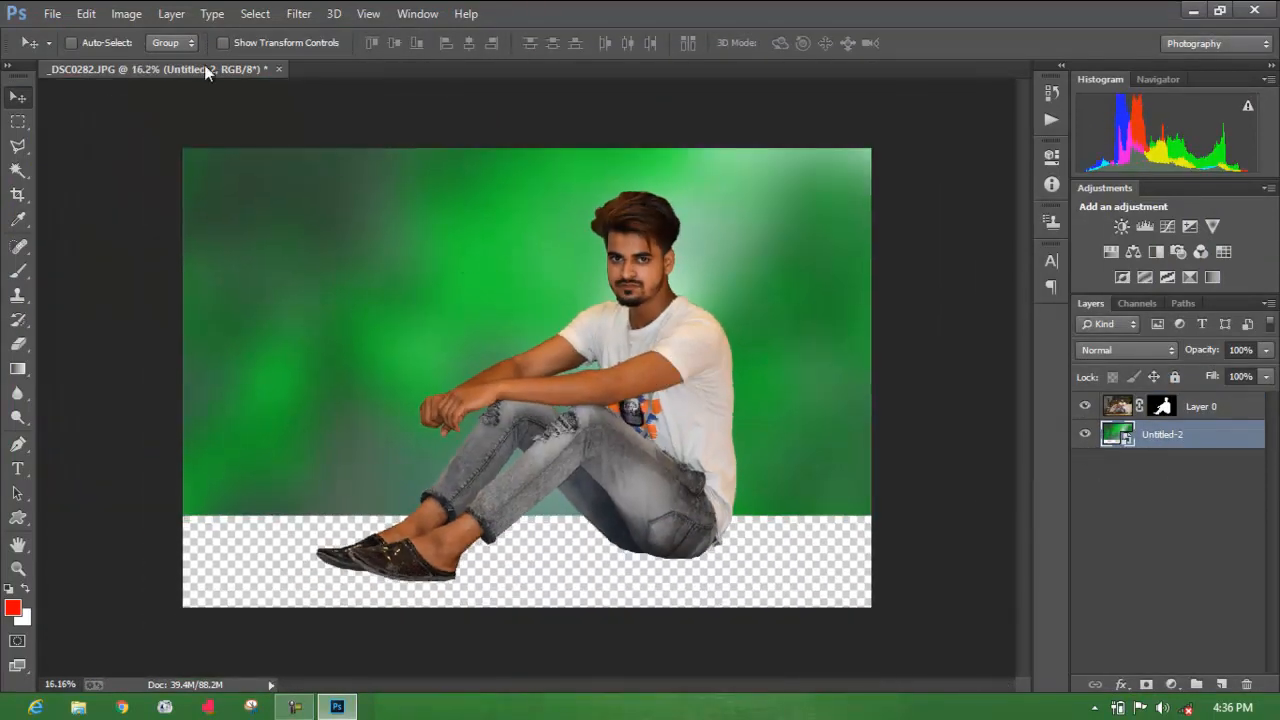
Place the "style boy" picture of a man standing on a grassy path from the Pictures library.
left_click(52, 14)
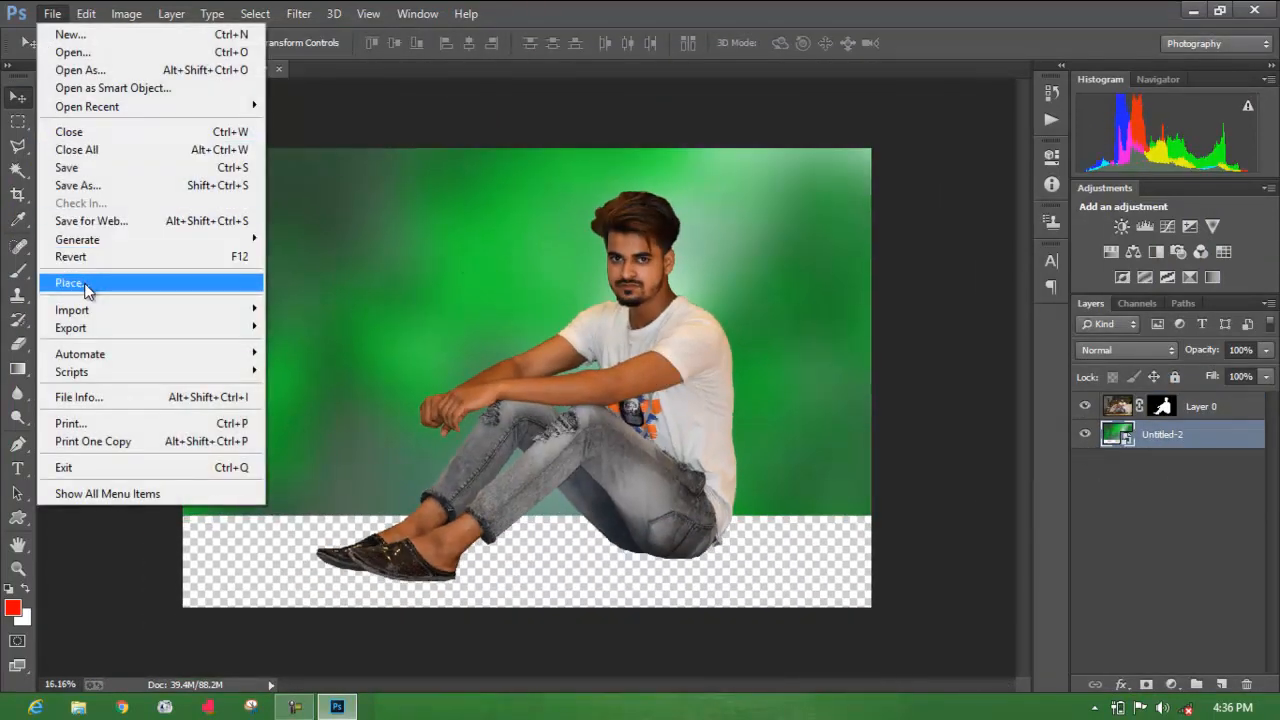
left_click(88, 283)
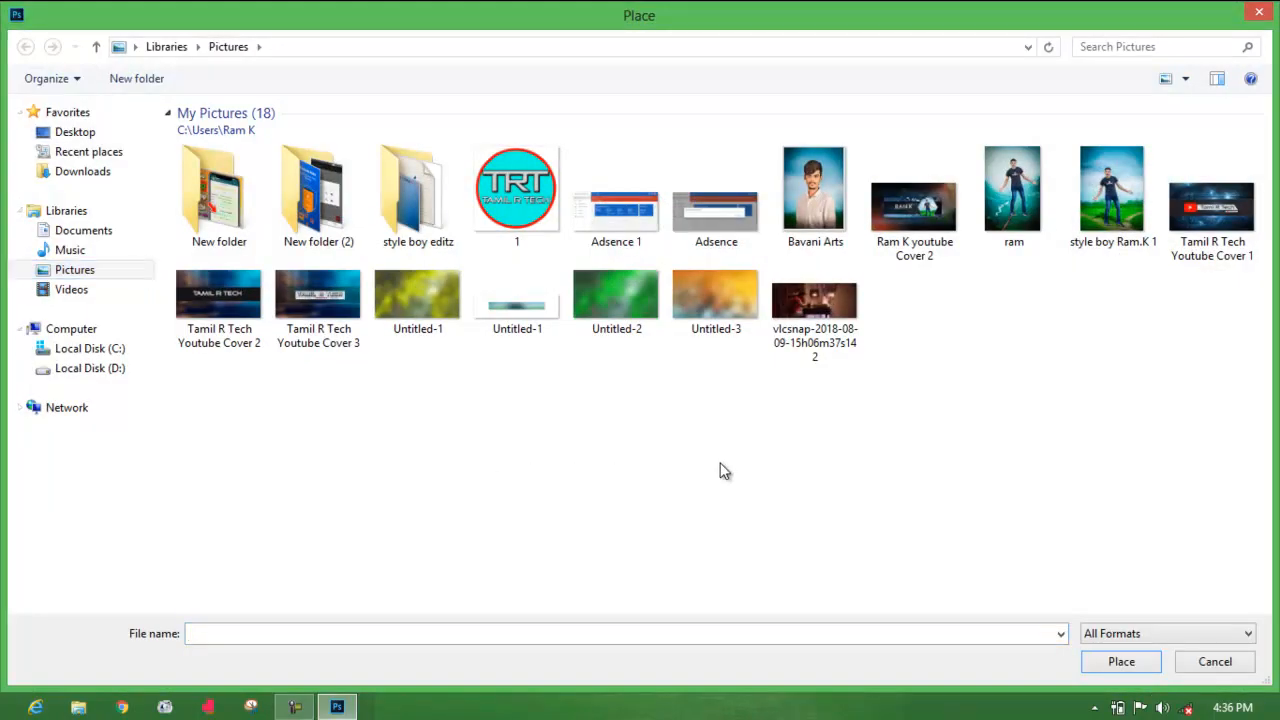
double_click(1101, 218)
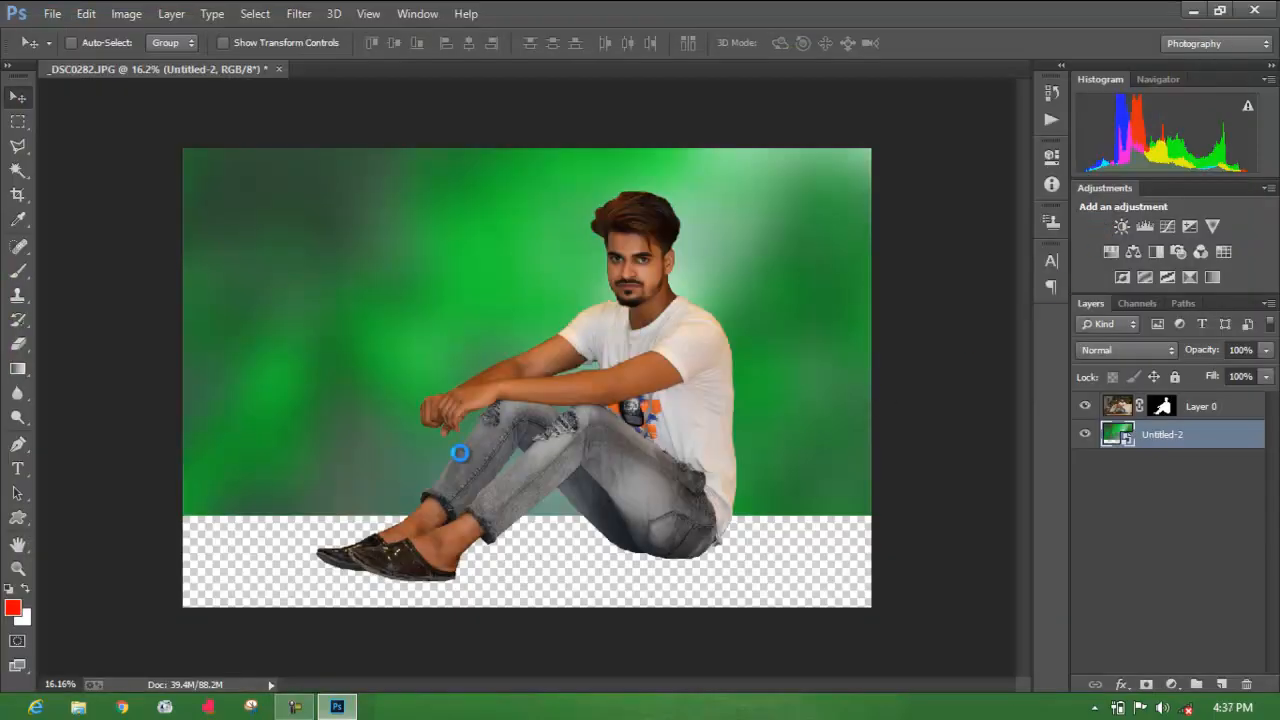
Enlarge the placed grassy path picture to about 163% so it spans the canvas width, with its lower edge on the canvas's lower edge.
left_click_drag(697, 609, 1085, 671)
left_click_drag(778, 612, 615, 298)
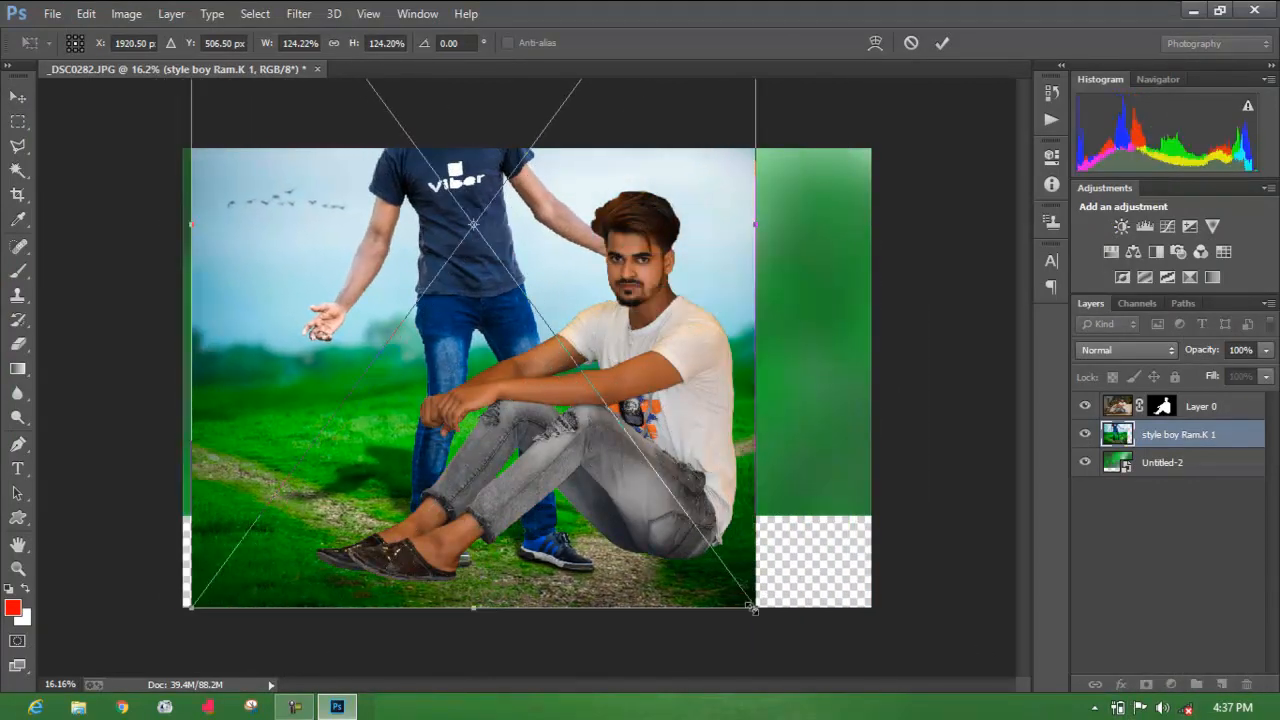
left_click_drag(752, 608, 1075, 683)
left_click_drag(815, 640, 787, 395)
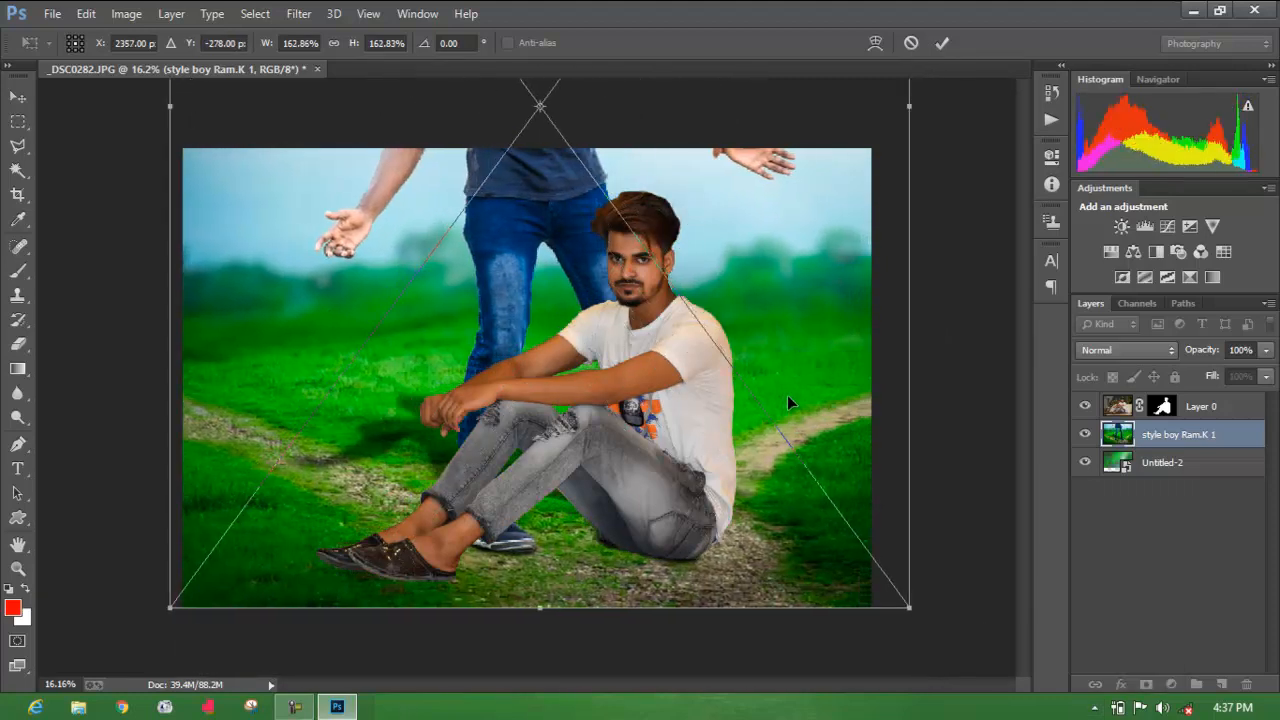
key("Return")
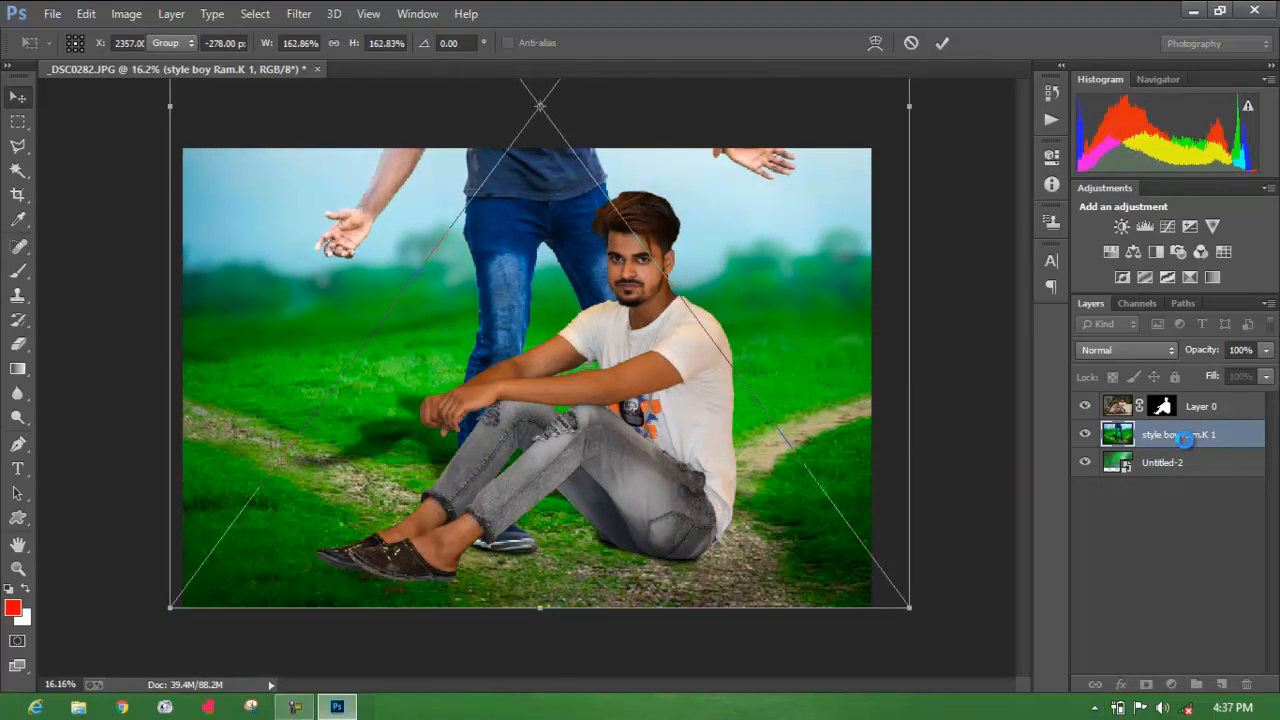
Move the grassy path layer below Untitled-2 in the layer stack.
left_click_drag(1186, 446, 1180, 478)
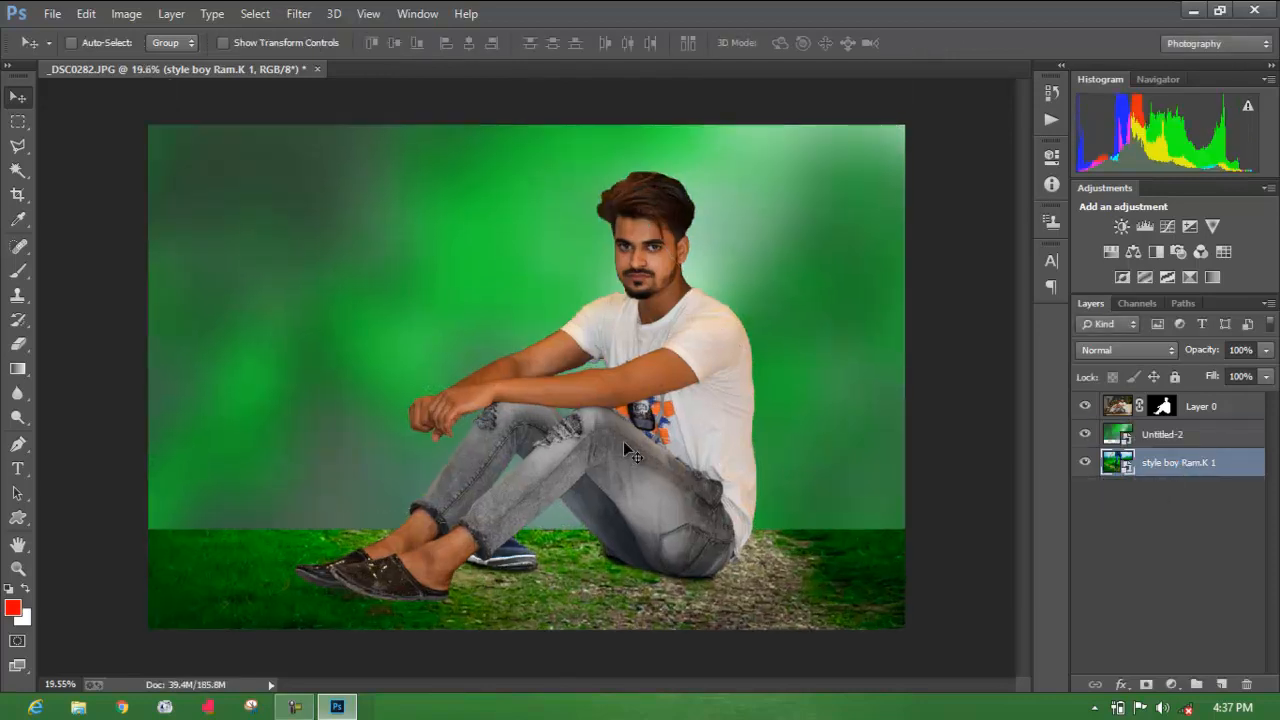
scroll(623, 439, "up", 2)
scroll(623, 436, "down", 2)
Choose the Eraser tool and rasterize the smart objects of the grassy path layer and Untitled-2.
left_click(21, 348)
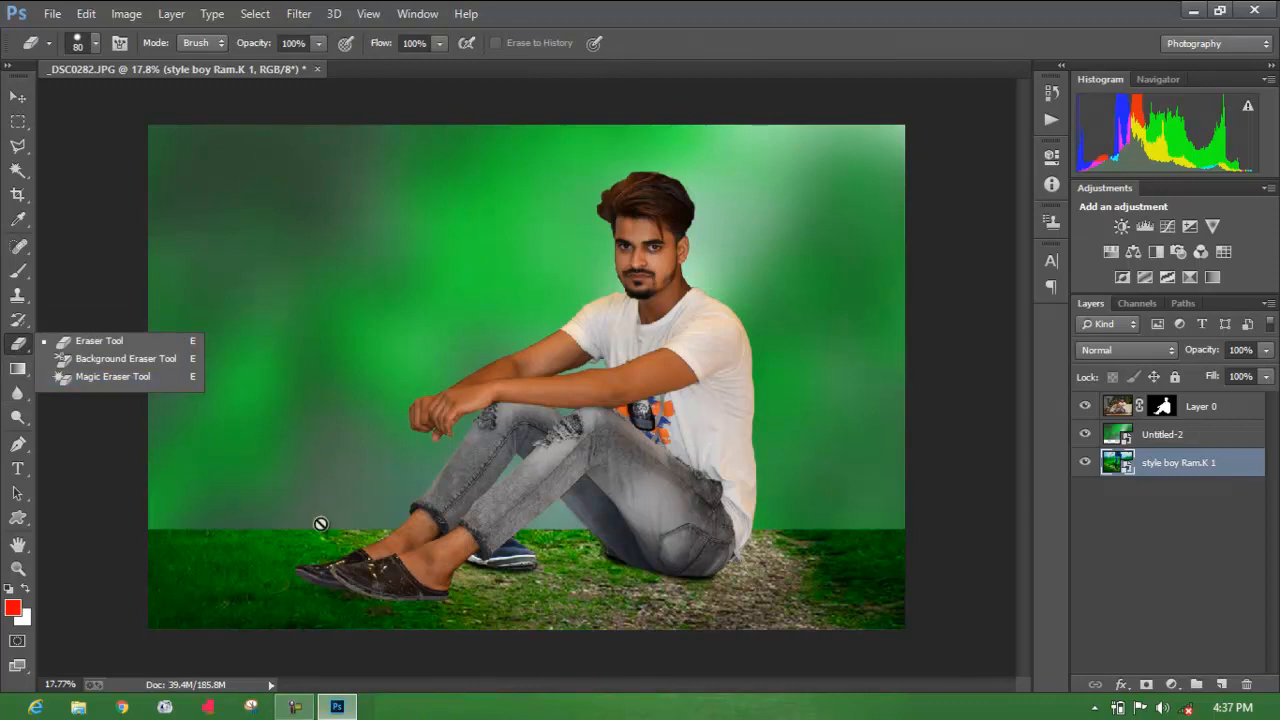
left_click(627, 455)
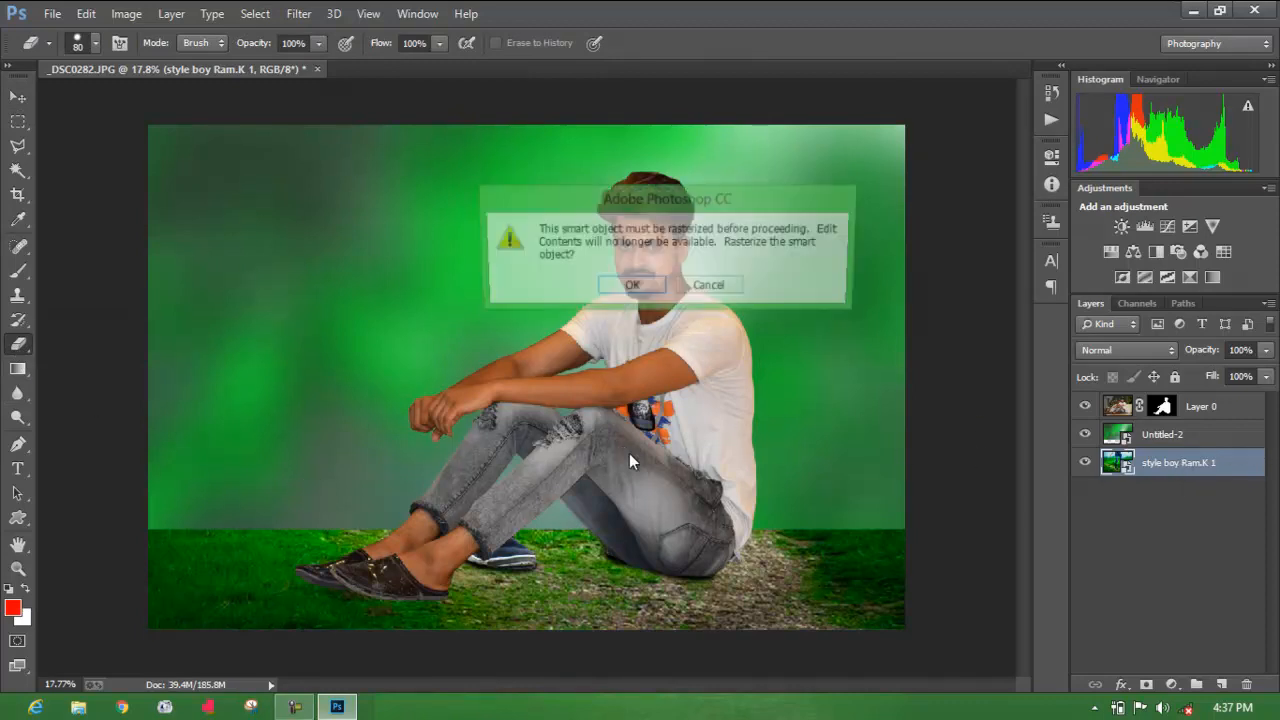
left_click(636, 289)
left_click(1195, 436)
left_click(773, 410)
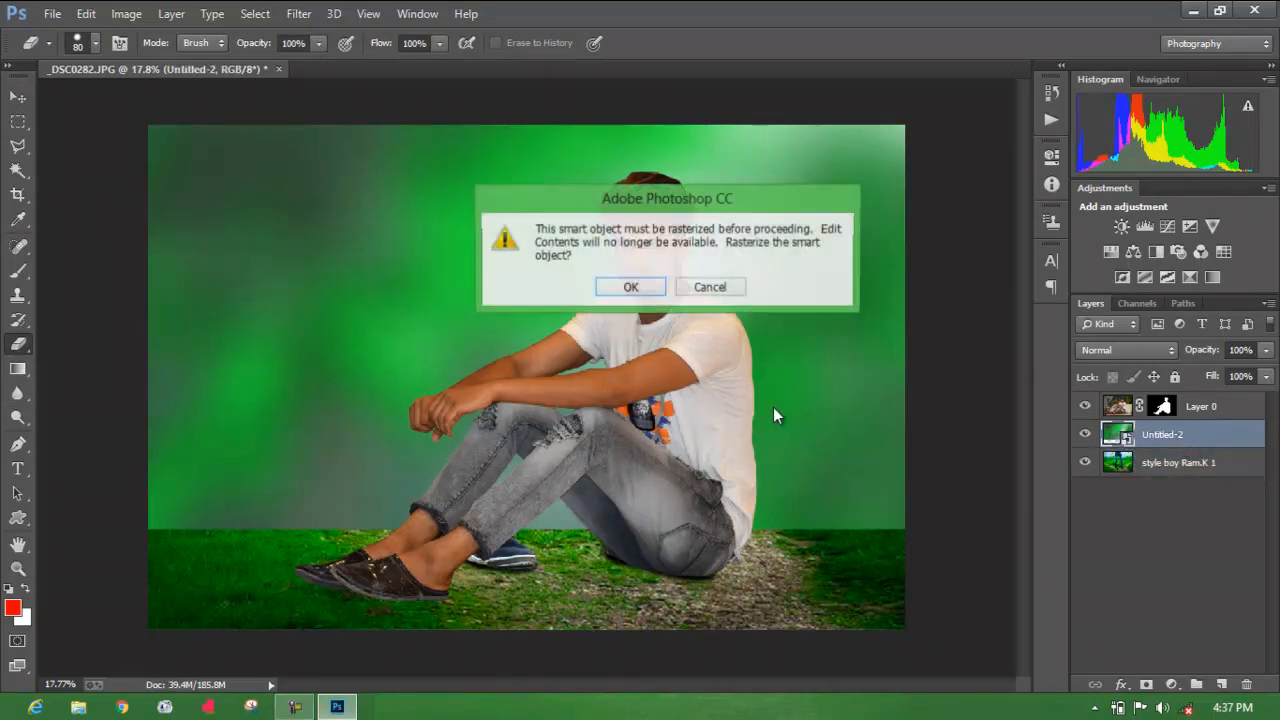
left_click(628, 286)
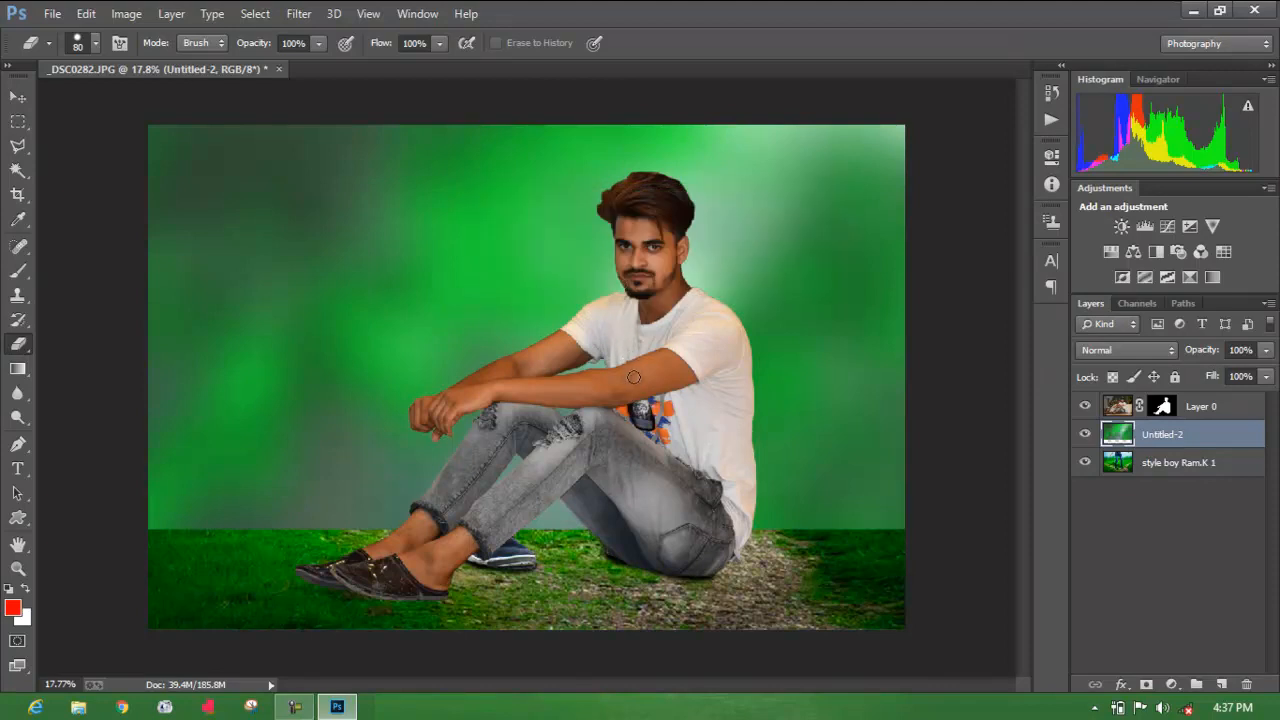
Set the eraser to a soft 402 px brush and erase Untitled-2's hard lower edge to blend it into the grass.
right_click(630, 319)
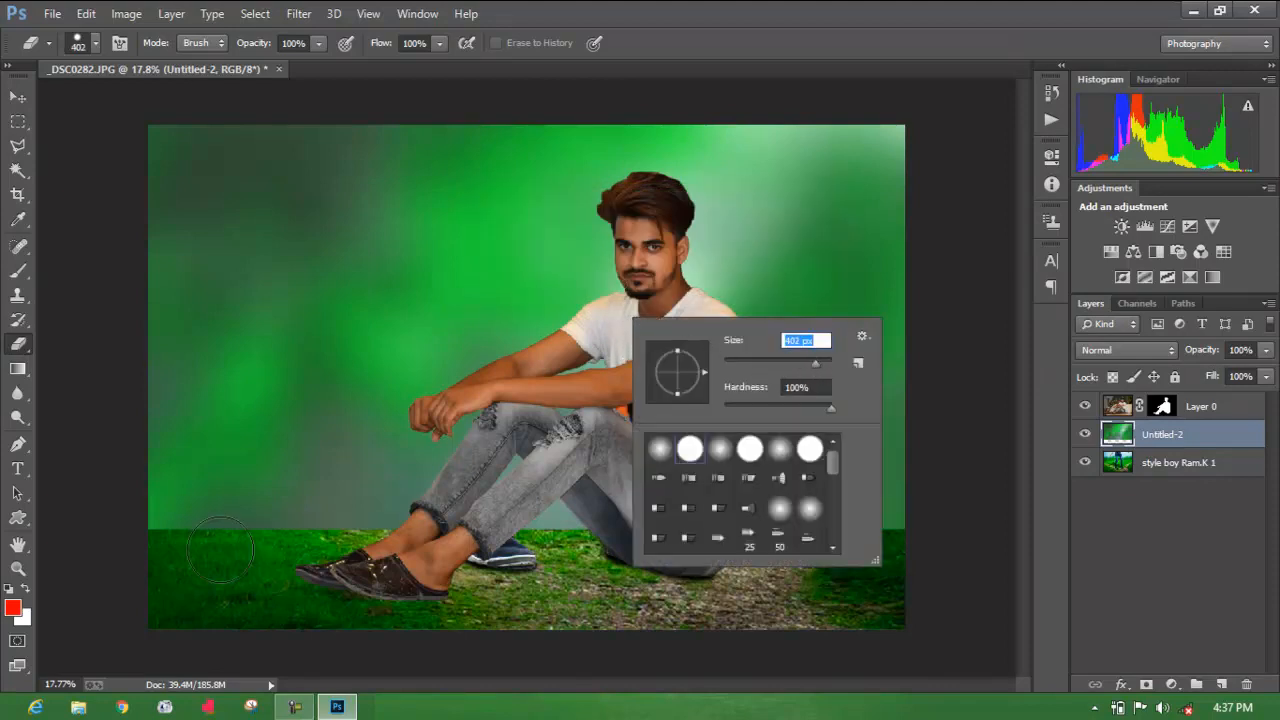
key("Return")
right_click(294, 446)
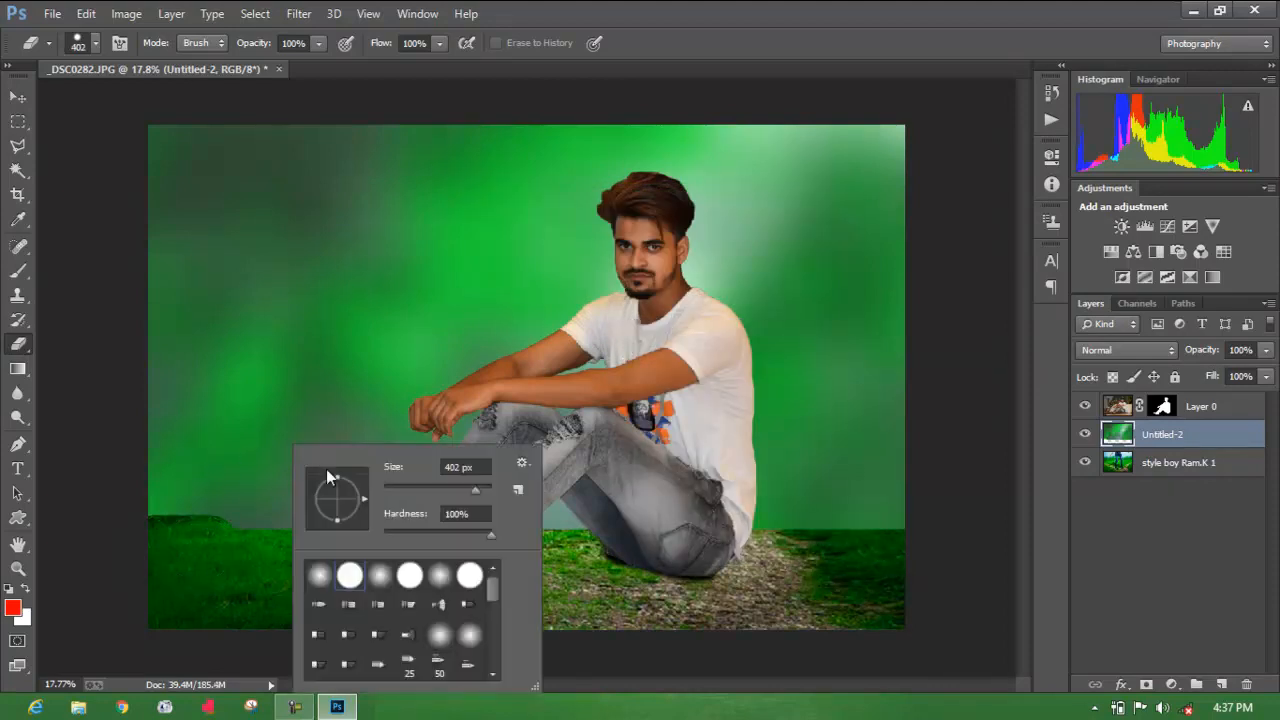
mouse_move(125, 541)
left_mouse_down()
mouse_move(420, 542)
mouse_move(99, 528)
mouse_move(174, 514)
mouse_move(264, 524)
left_mouse_up()
mouse_move(554, 548)
left_mouse_down()
mouse_move(791, 547)
mouse_move(320, 528)
left_mouse_up()
mouse_move(805, 520)
left_mouse_down()
mouse_move(900, 513)
mouse_move(505, 520)
left_mouse_up()
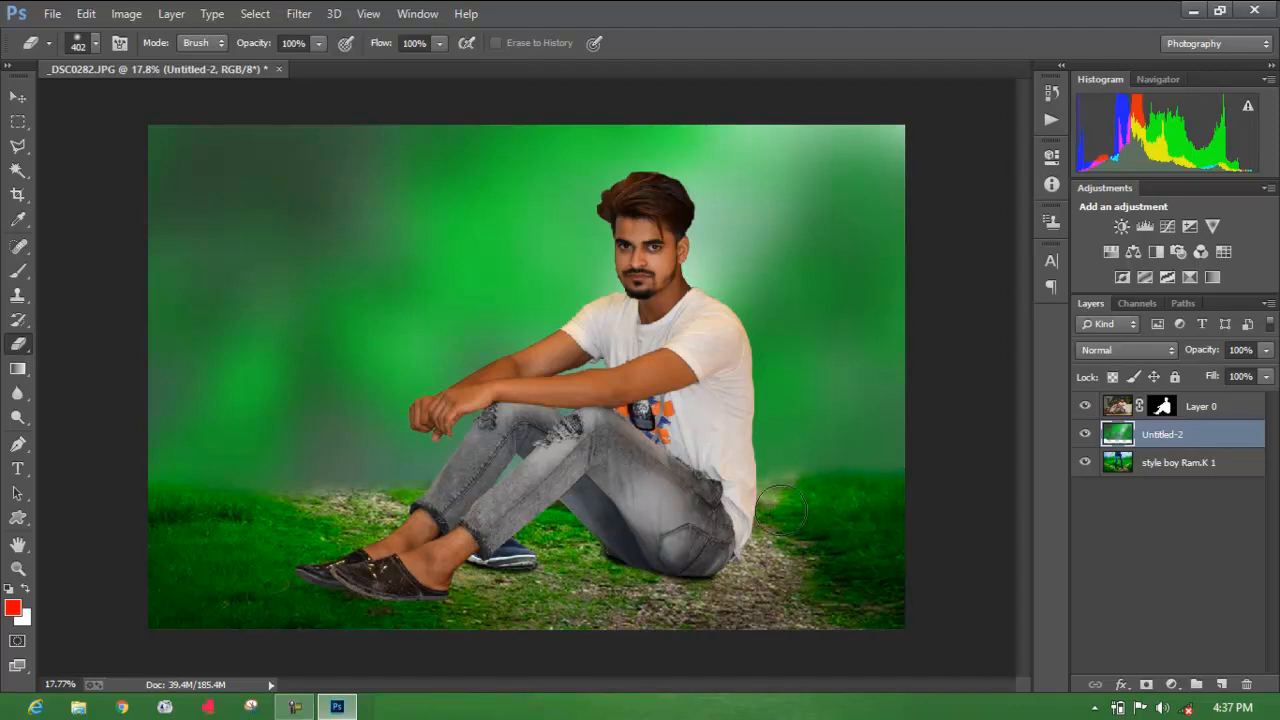
Erase another strip along the lower edge of Untitled-2 to reveal more of the grass and path.
mouse_move(781, 510)
left_mouse_down()
mouse_move(432, 488)
mouse_move(197, 502)
left_mouse_up()
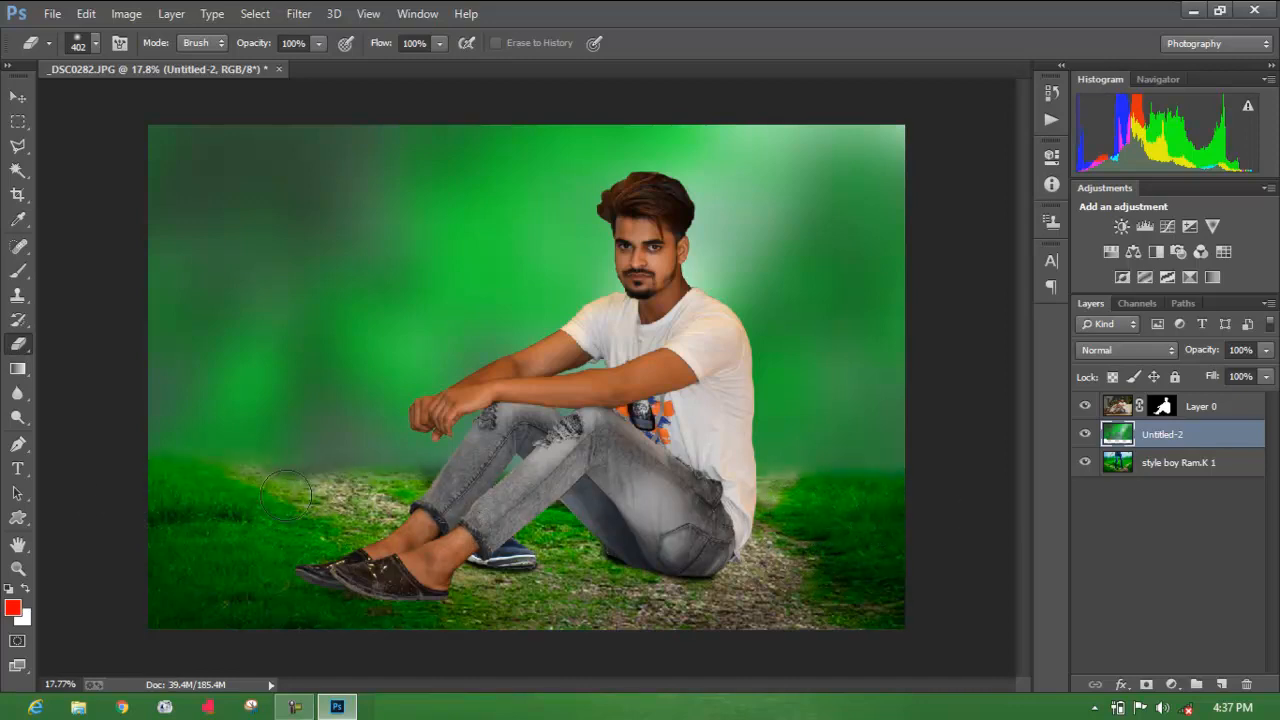
mouse_move(286, 494)
left_mouse_down()
mouse_move(759, 498)
mouse_move(920, 468)
mouse_move(740, 485)
mouse_move(345, 462)
mouse_move(125, 478)
left_mouse_up()
mouse_move(237, 474)
left_mouse_down()
mouse_move(748, 486)
mouse_move(348, 487)
left_mouse_up()
scroll(348, 487, "down", 1)
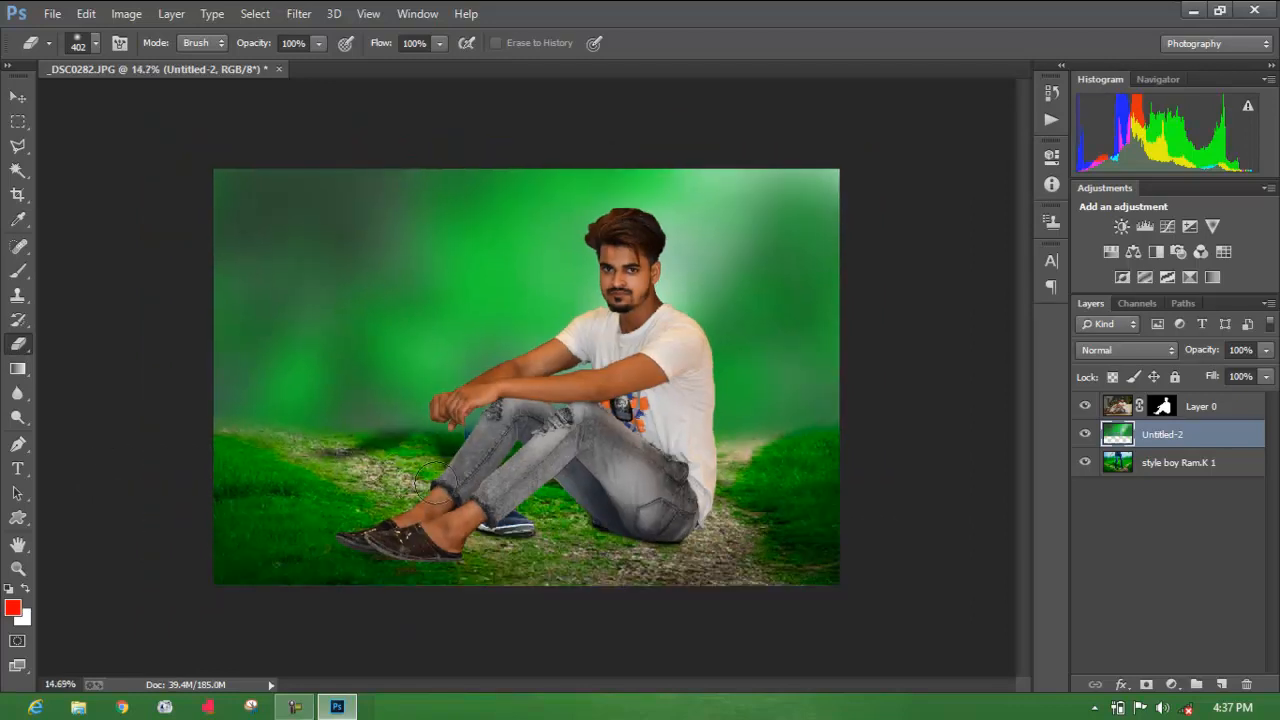
scroll(630, 485, "up", 2)
Crop the document to the current canvas bounds with the grassy path layer selected, deleting the overhanging pixels.
left_click(1165, 462)
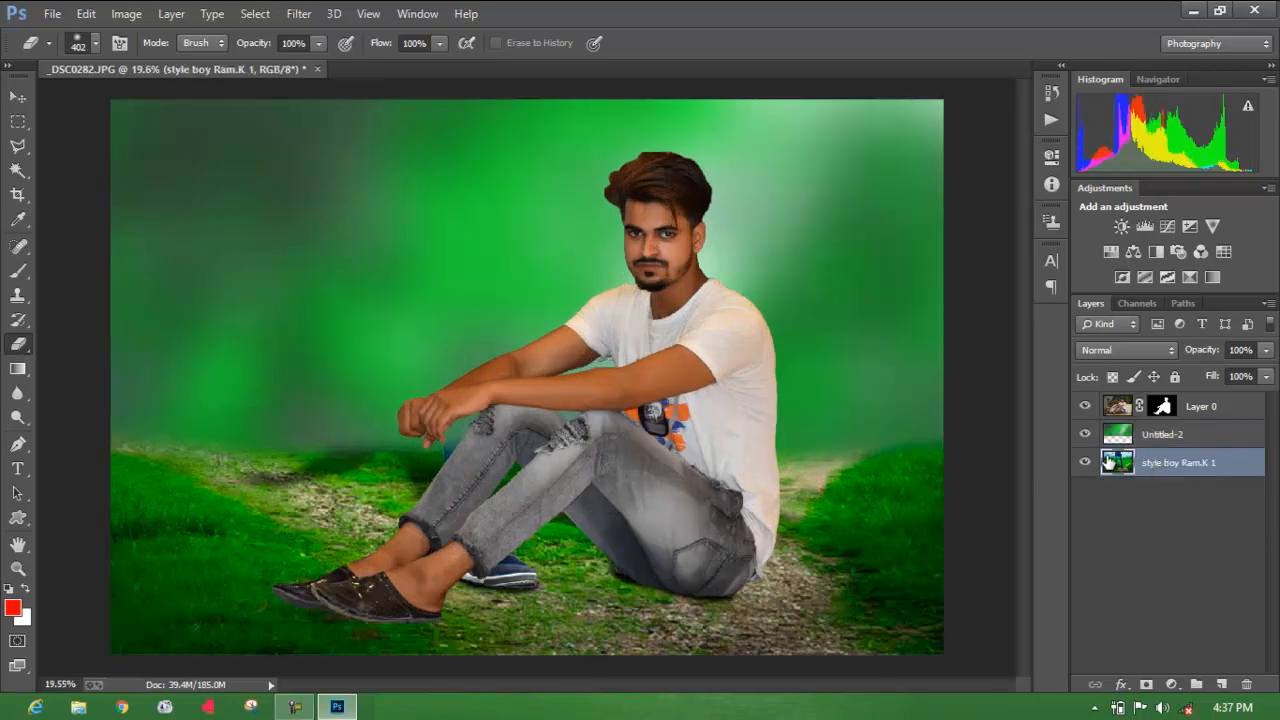
right_click(19, 195)
left_click(90, 189)
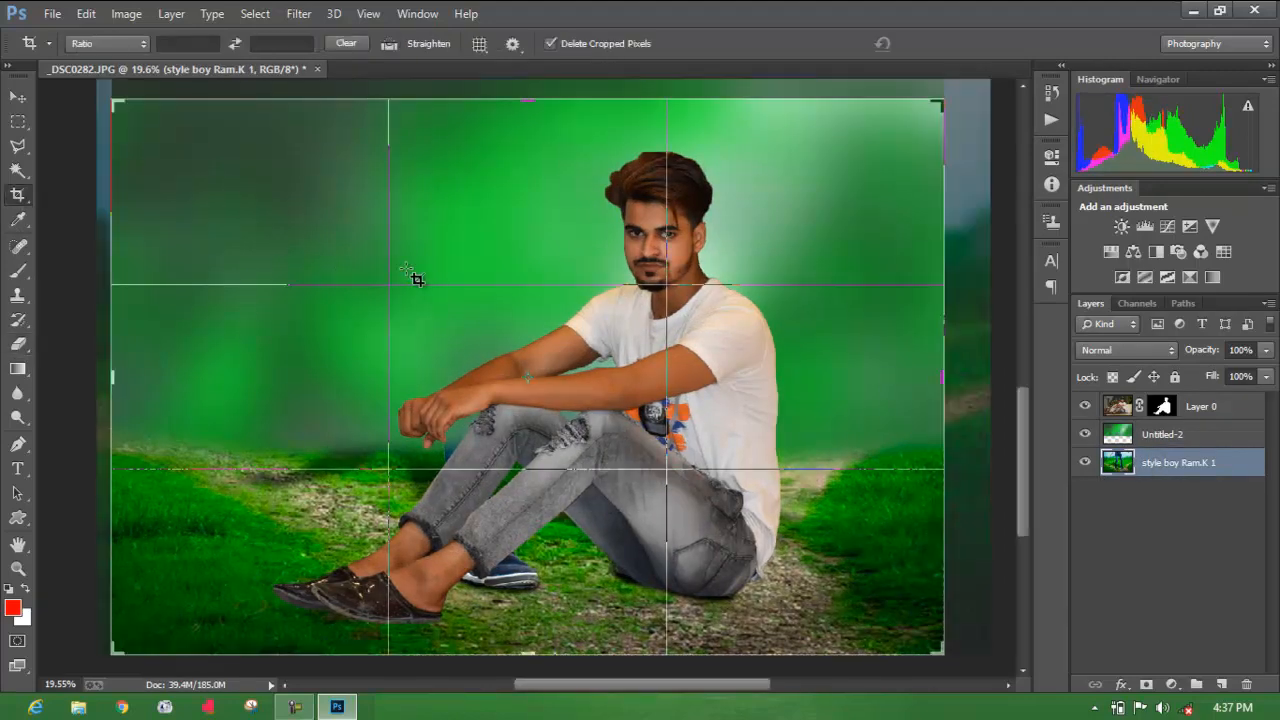
left_click(468, 272)
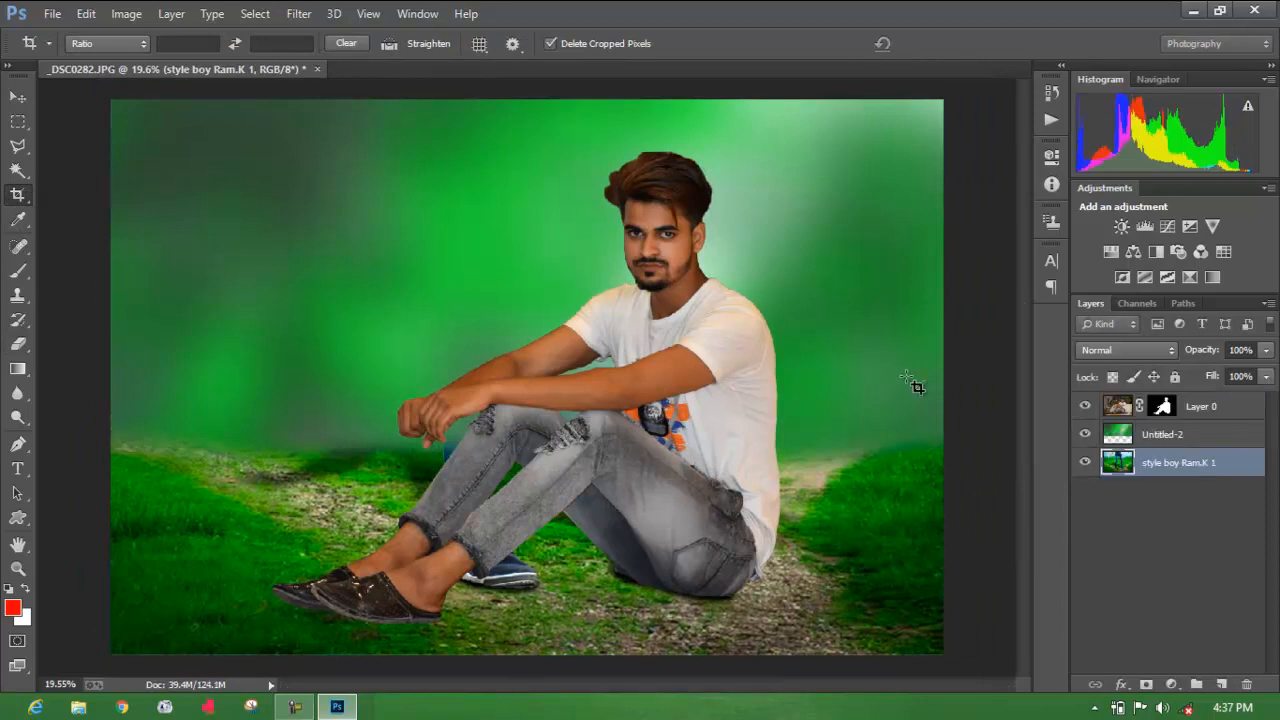
Hide Layer 0 and set up the Clone Stamp tool with a soft 279 px brush for the grassy path layer.
left_click(1085, 406)
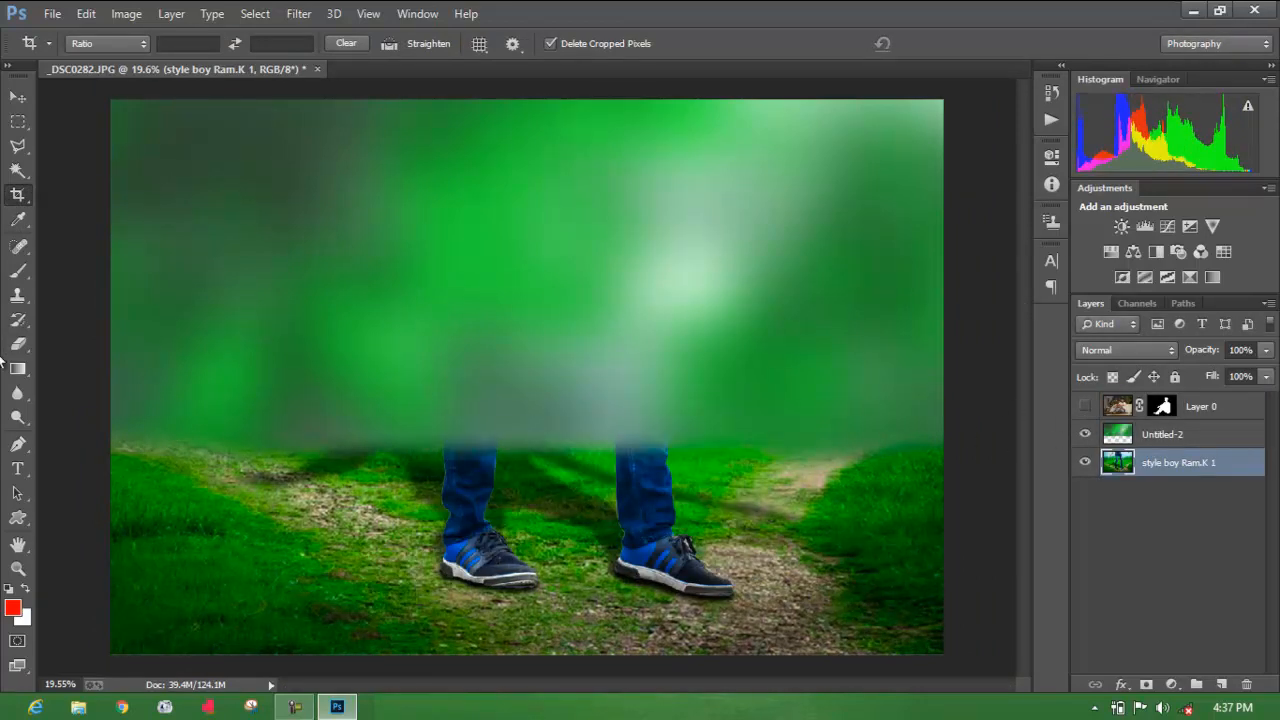
left_click(18, 245)
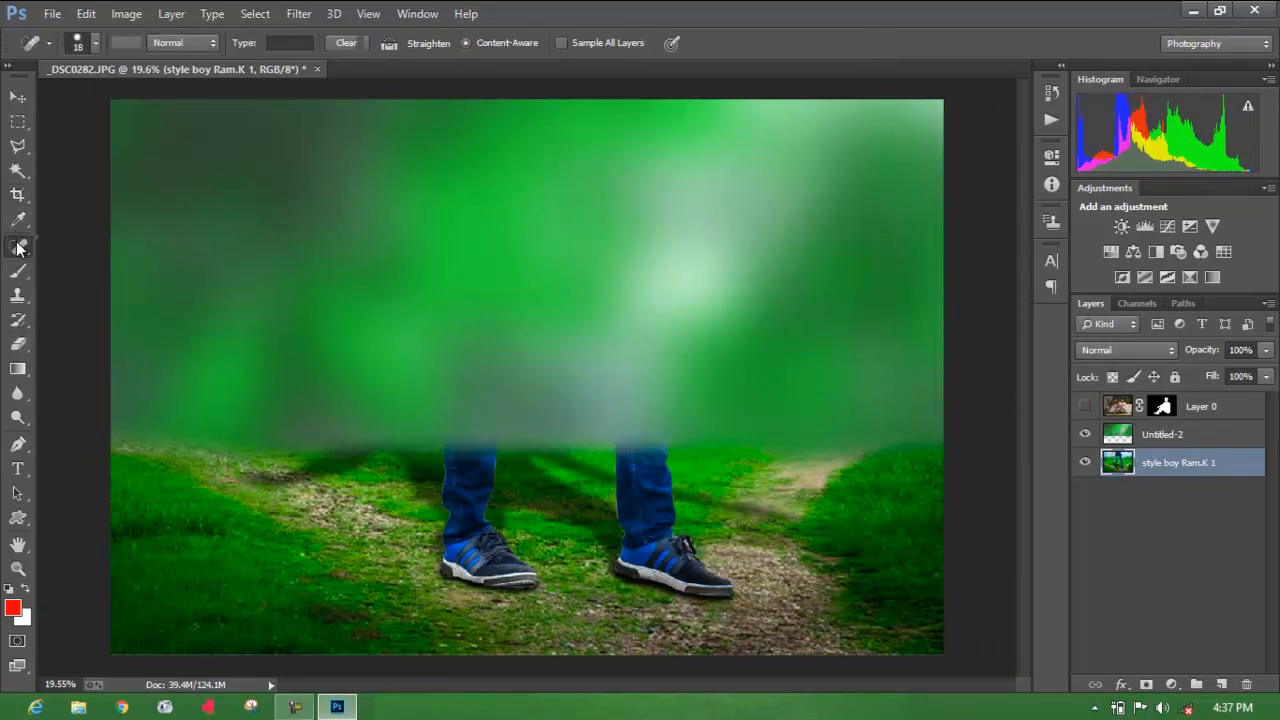
right_click(567, 558)
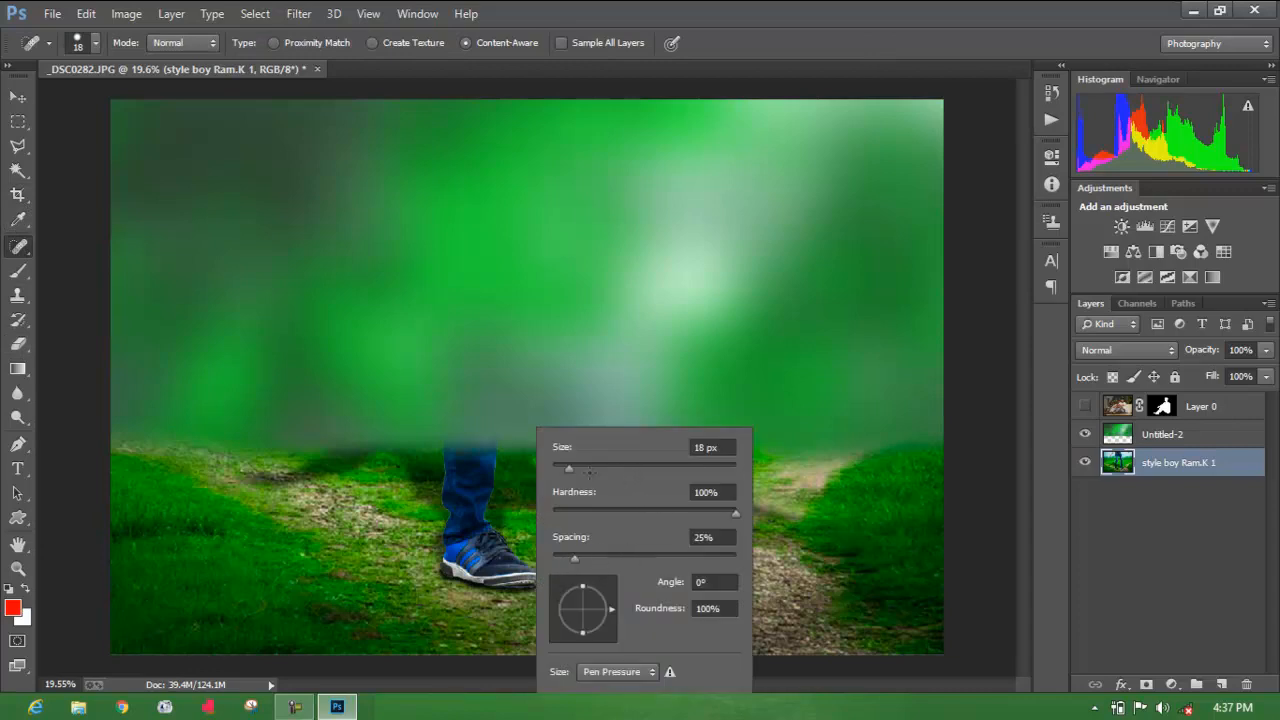
left_click(18, 297)
left_click(117, 295)
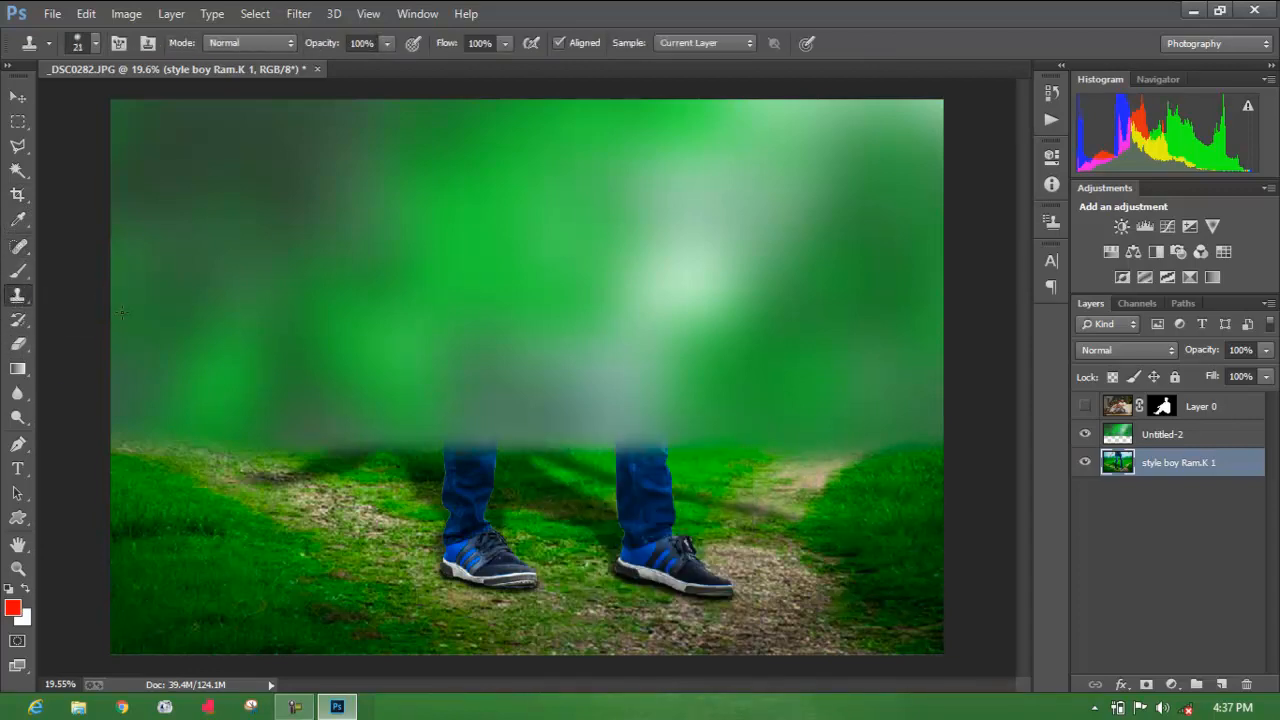
right_click(372, 447)
left_click_drag(466, 488, 506, 488)
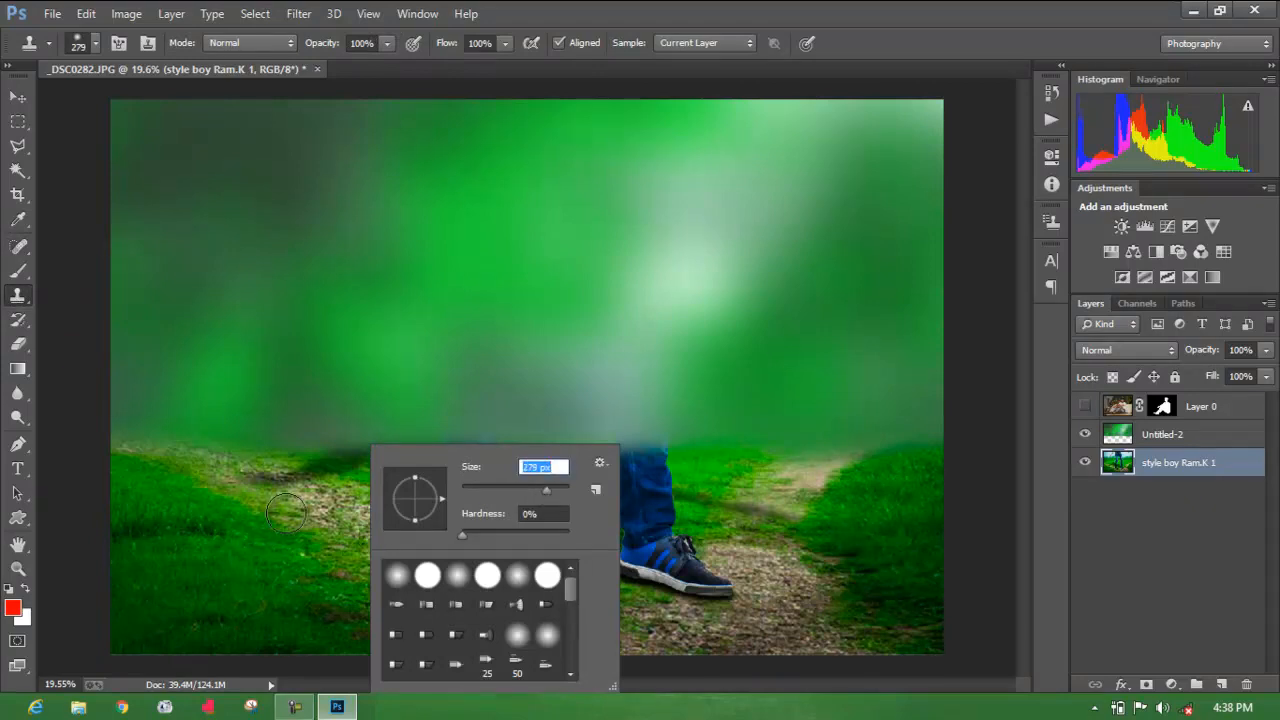
Clone path and grass texture over the standing man's left-hand leg and shoe, and retouch the ground near the blurred edge.
left_click(289, 530, "alt")
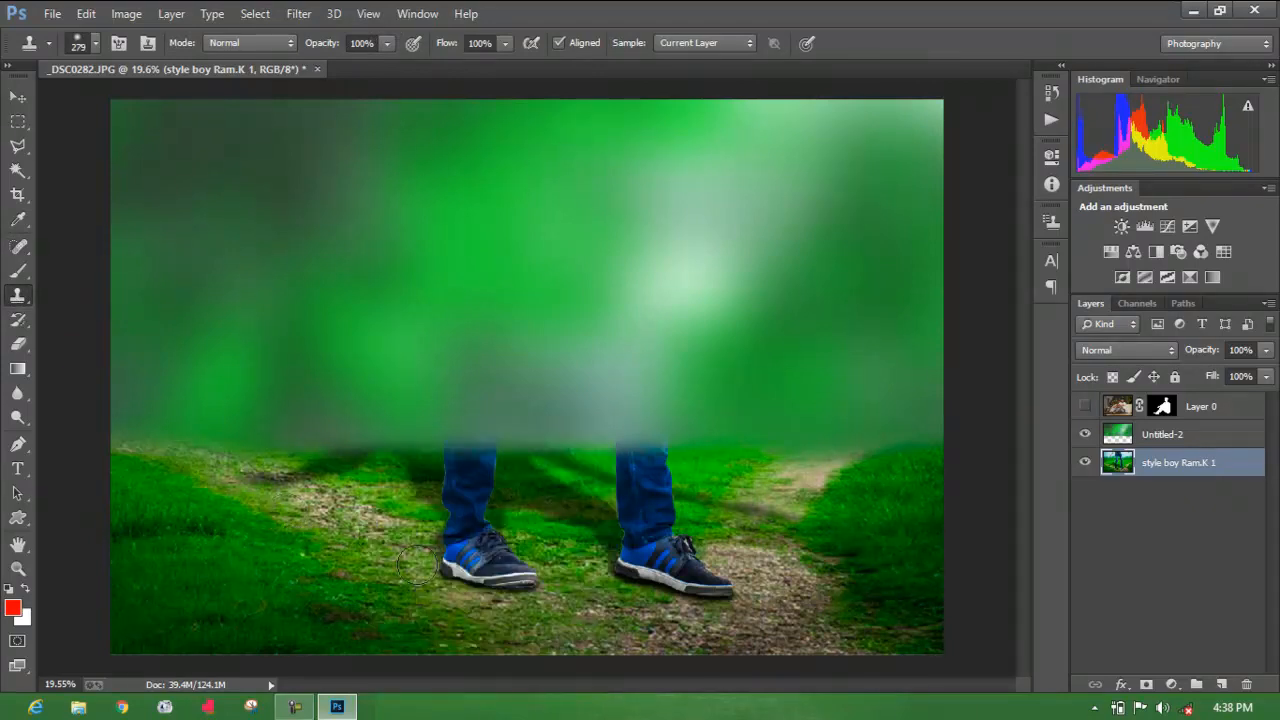
mouse_move(519, 580)
left_mouse_down()
mouse_move(462, 577)
mouse_move(518, 568)
mouse_move(459, 552)
mouse_move(491, 543)
mouse_move(458, 528)
mouse_move(488, 503)
mouse_move(460, 498)
mouse_move(486, 474)
mouse_move(436, 486)
mouse_move(508, 468)
mouse_move(437, 464)
mouse_move(511, 476)
left_mouse_up()
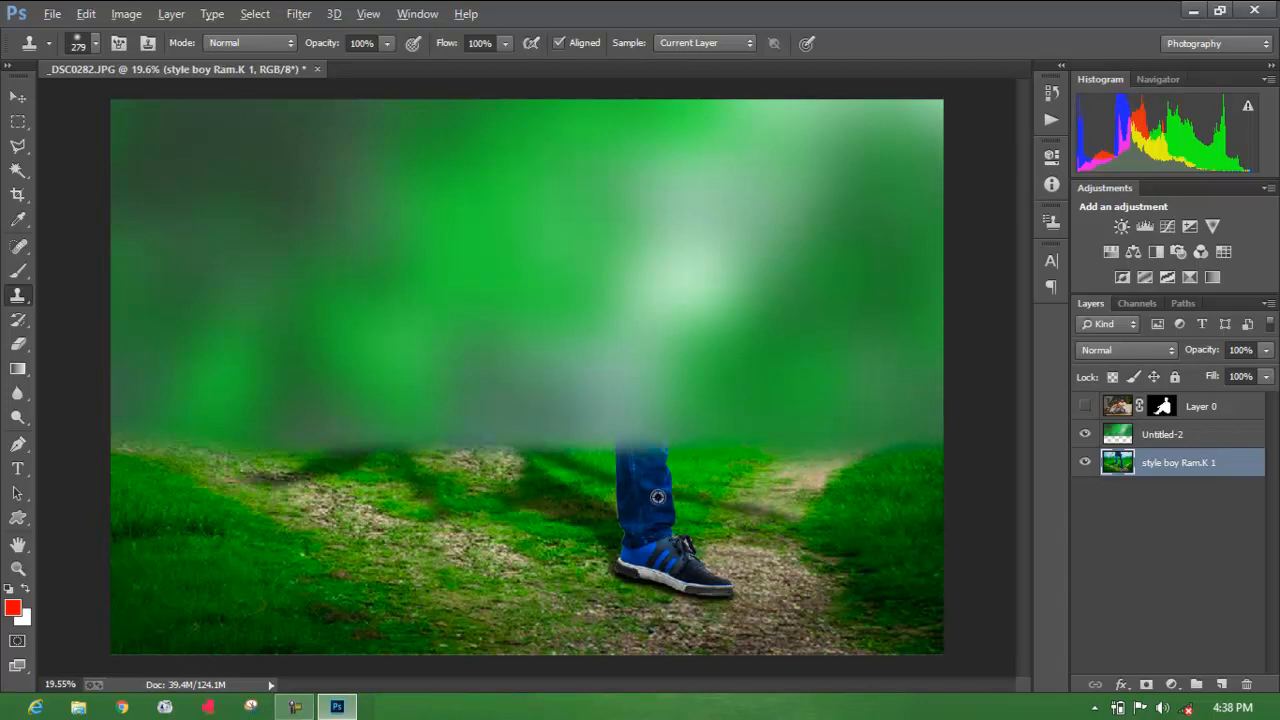
left_click(593, 457, "alt")
mouse_move(518, 447)
left_mouse_down()
mouse_move(440, 443)
mouse_move(455, 456)
left_mouse_up()
key("ctrl+z")
Clone nearby ground over the remaining shoe and the outer side of the right-hand leg.
left_click(786, 507, "alt")
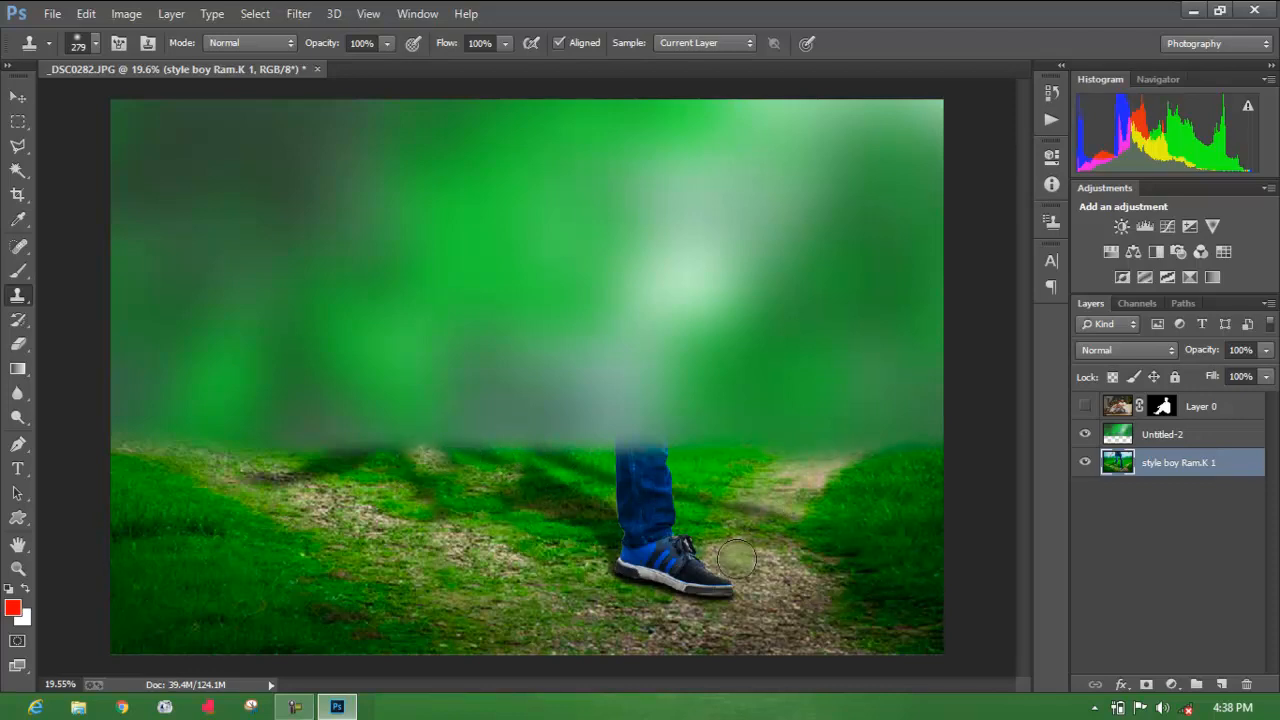
mouse_move(722, 580)
left_mouse_down()
mouse_move(620, 549)
mouse_move(618, 564)
mouse_move(640, 551)
mouse_move(660, 581)
mouse_move(681, 549)
mouse_move(669, 582)
mouse_move(618, 577)
mouse_move(663, 580)
left_mouse_up()
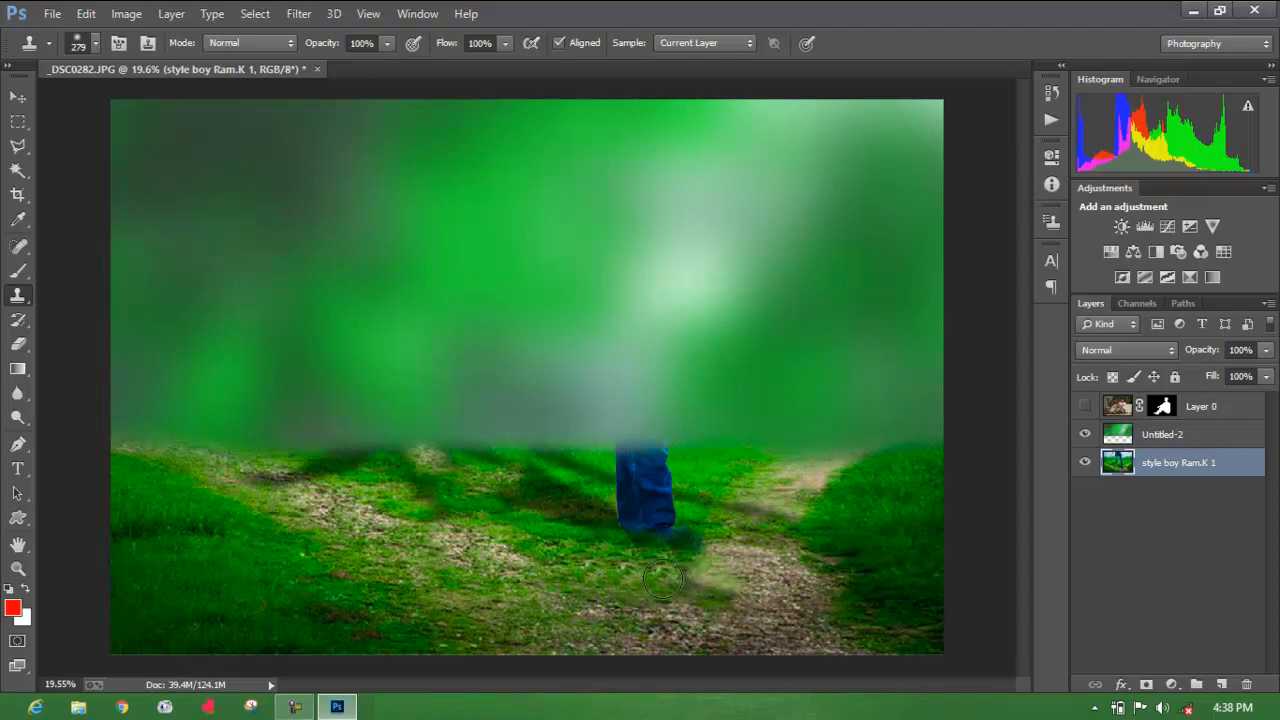
mouse_move(760, 593)
left_mouse_down()
mouse_move(709, 596)
mouse_move(720, 566)
left_mouse_up()
mouse_move(657, 513)
left_mouse_down()
mouse_move(682, 527)
mouse_move(665, 491)
mouse_move(631, 496)
left_mouse_up()
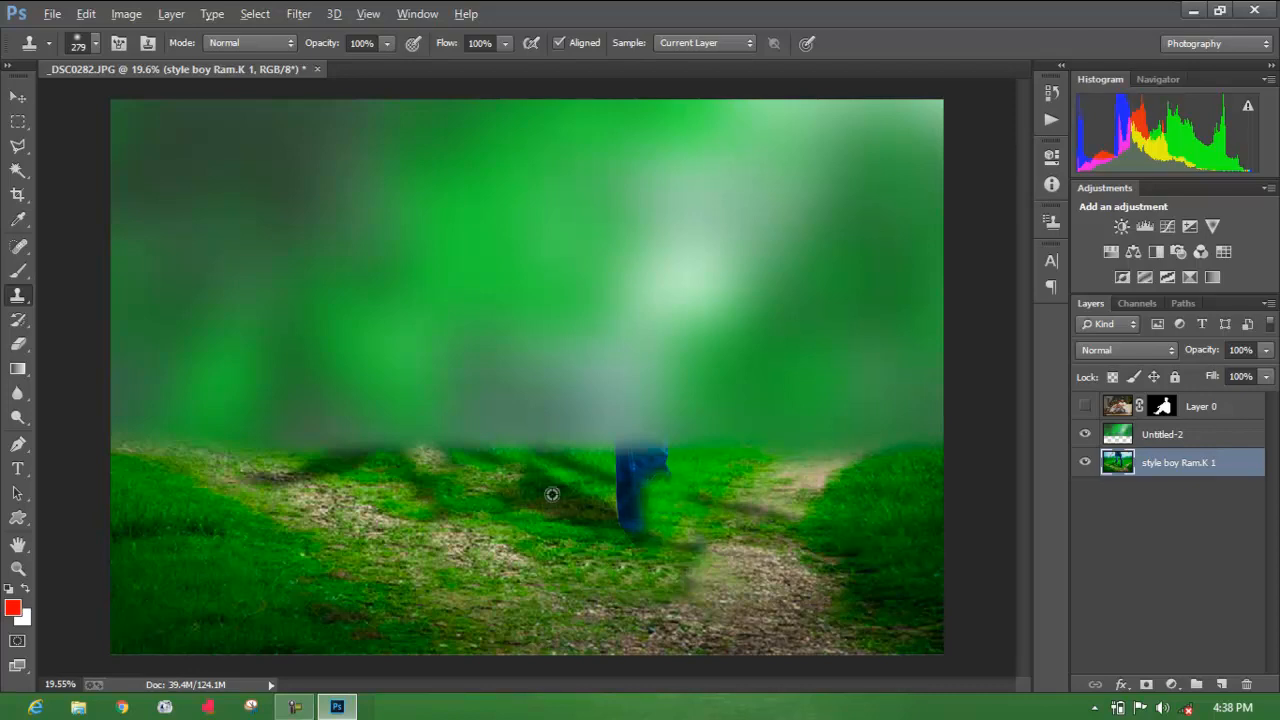
Clone dark grass from the lower-left area over what remains of the right-hand leg.
left_click(183, 588, "alt")
mouse_move(628, 542)
left_mouse_down()
mouse_move(641, 480)
mouse_move(665, 476)
mouse_move(615, 473)
mouse_move(662, 466)
mouse_move(610, 463)
mouse_move(612, 489)
mouse_move(667, 523)
mouse_move(737, 486)
mouse_move(714, 470)
mouse_move(637, 505)
left_mouse_up()
scroll(637, 505, "down", 2)
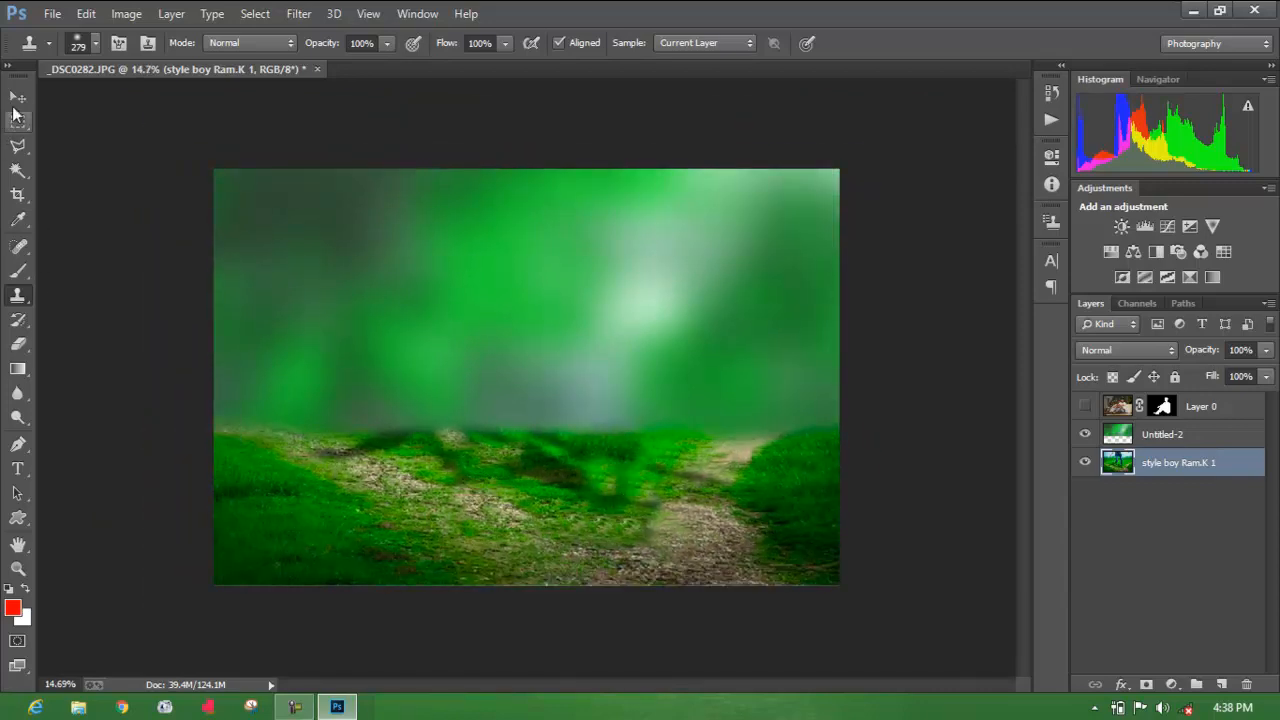
Check the retouched path layer with Untitled-2 briefly hidden, and make Layer 0 with the seated man visible again.
key("v")
left_click(1085, 434)
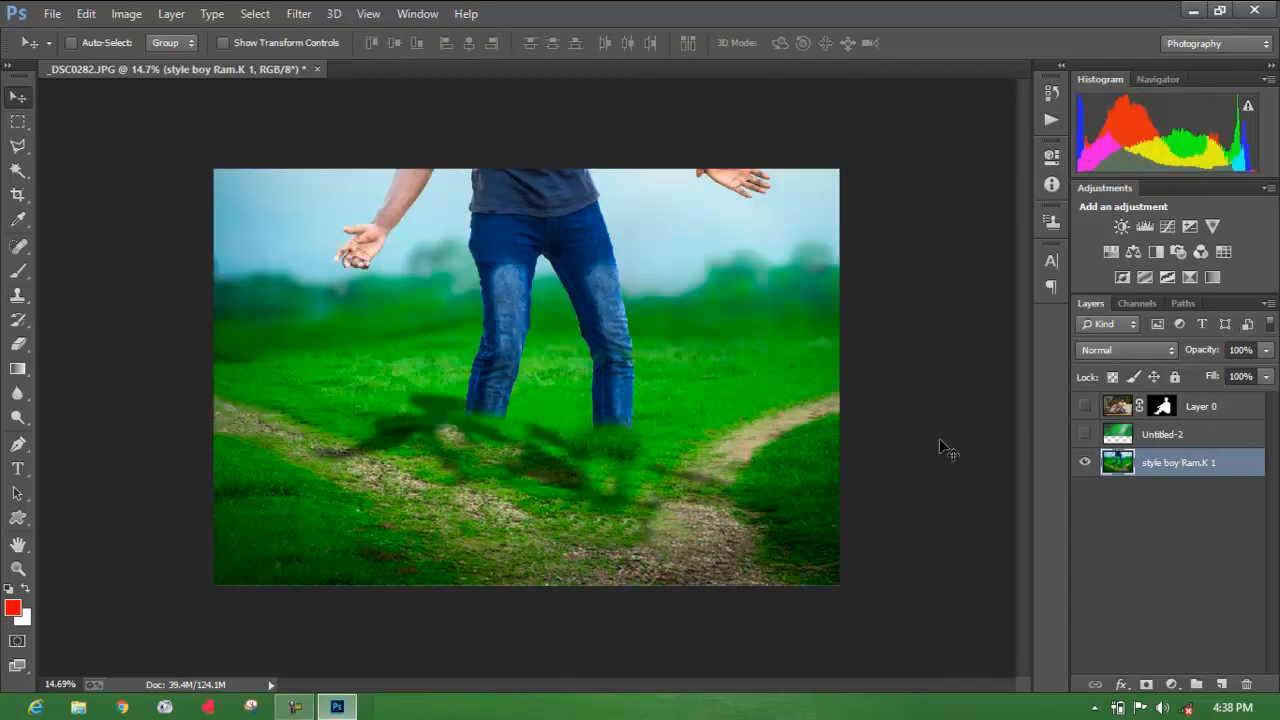
left_click(1085, 436)
left_click(1150, 436)
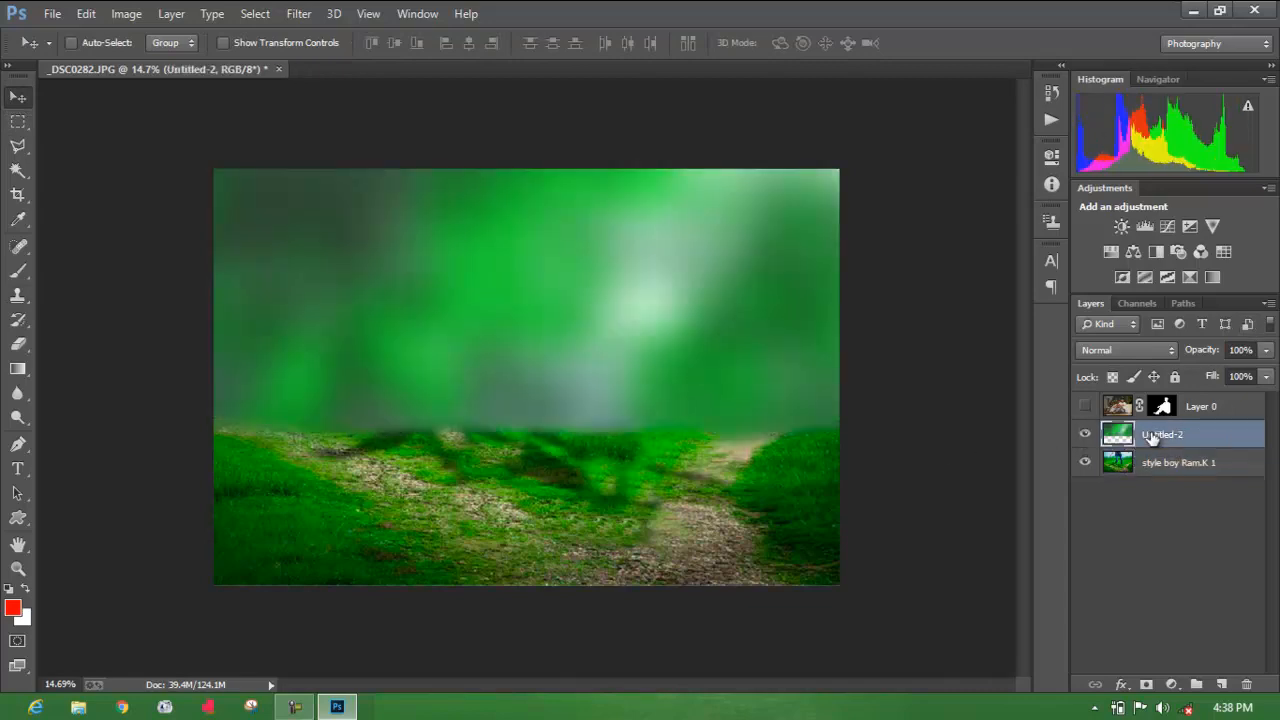
left_click(1086, 406)
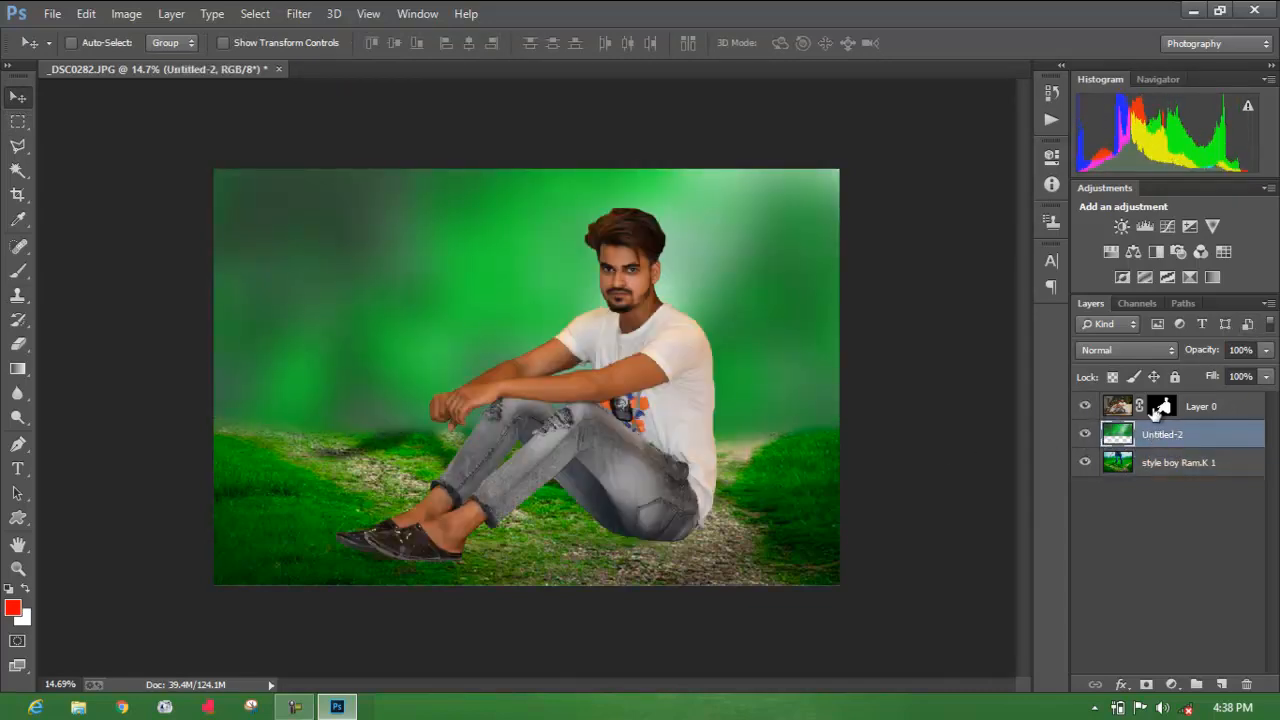
Compare the composite with the original photo by disabling and re-enabling Layer 0's layer mask, and inspect the result up close.
right_click(1163, 407)
left_click(1128, 418)
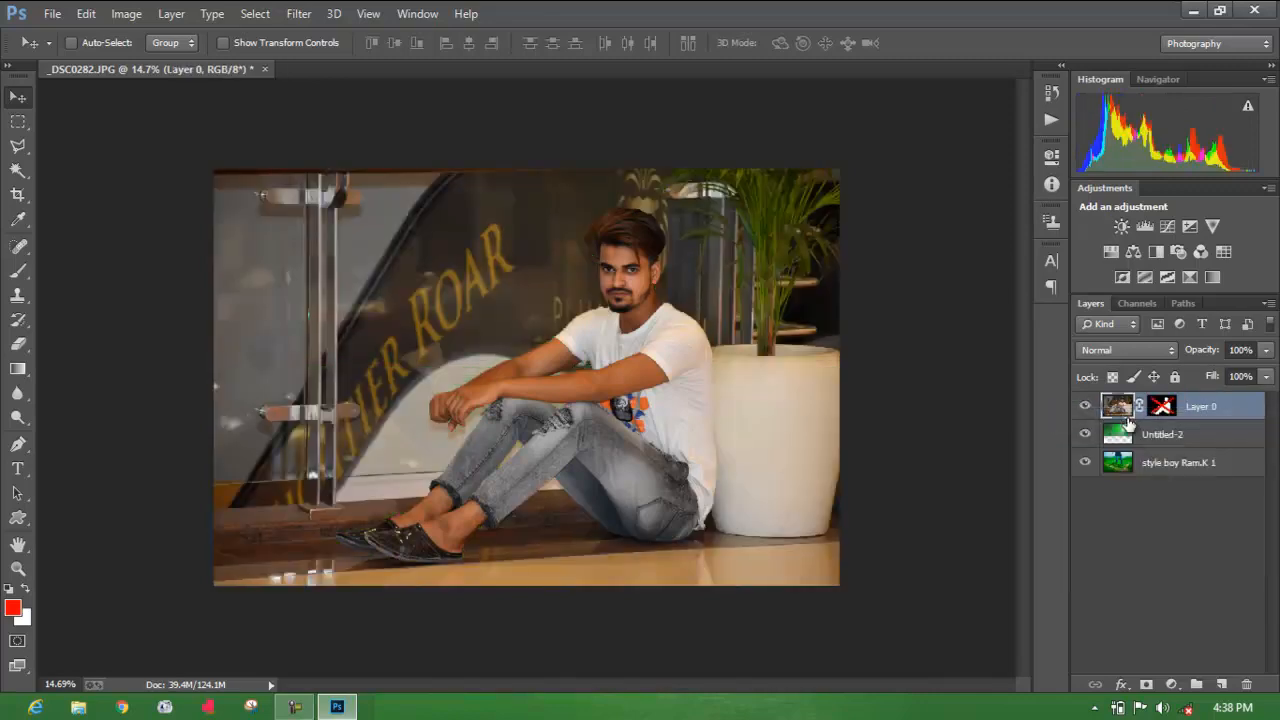
right_click(1165, 405)
left_click(1090, 416)
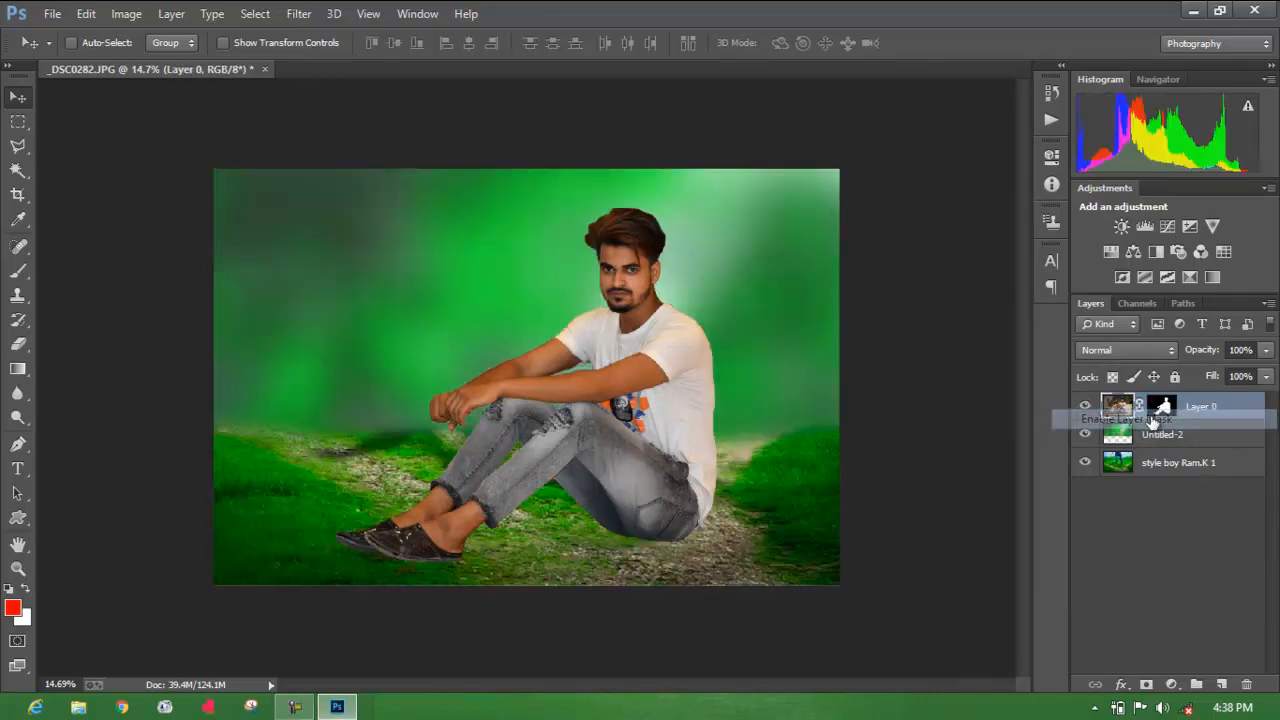
scroll(696, 337, "up", 3)
scroll(680, 311, "down", 3)
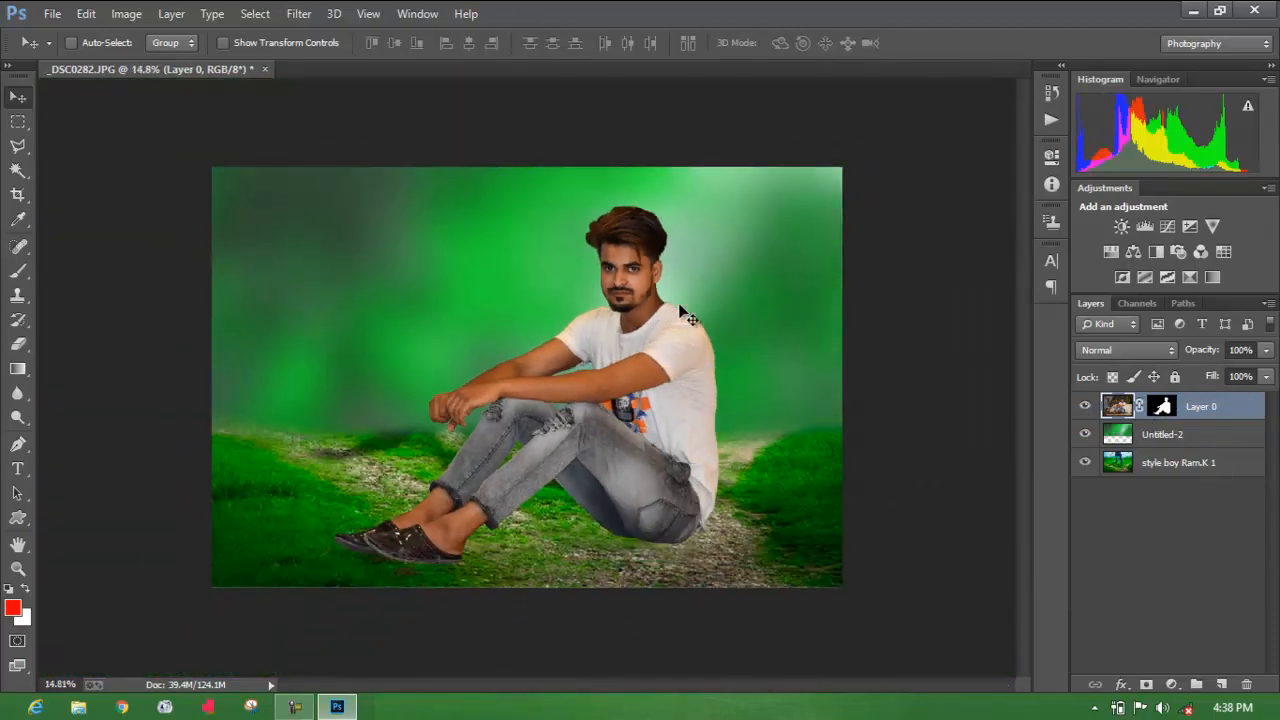
scroll(690, 317, "up", 1)
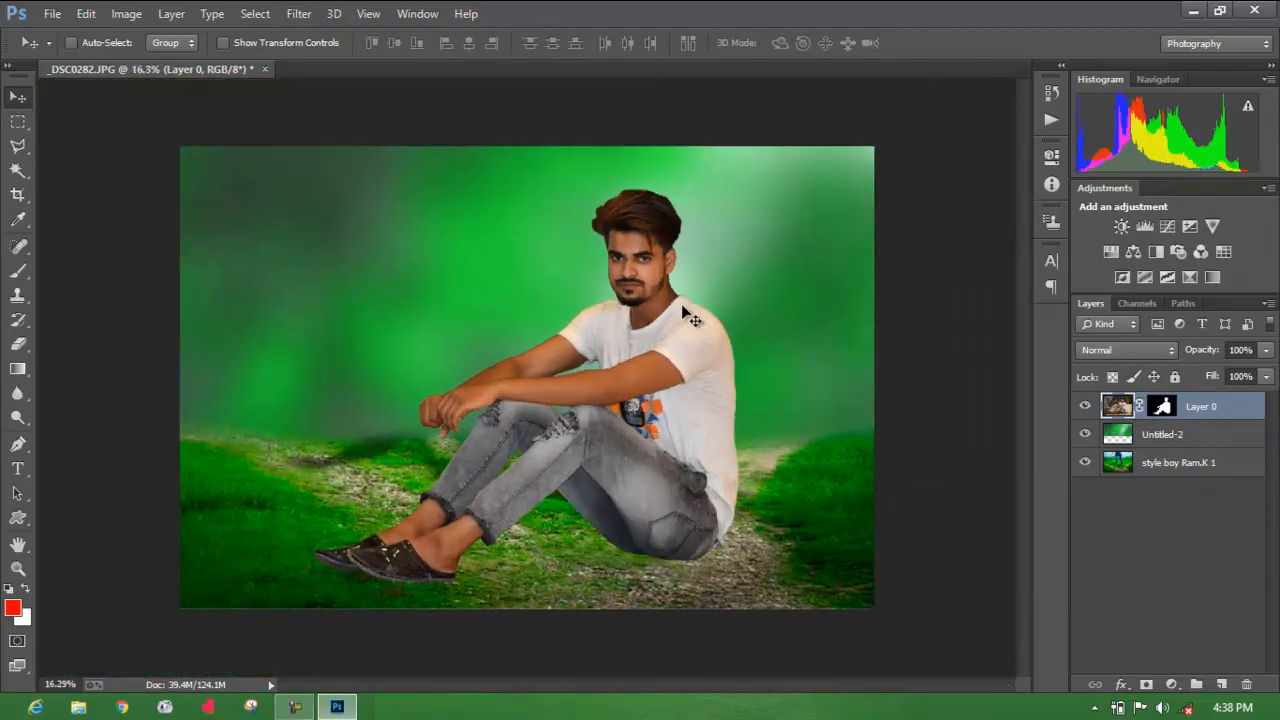
left_click(1193, 10)
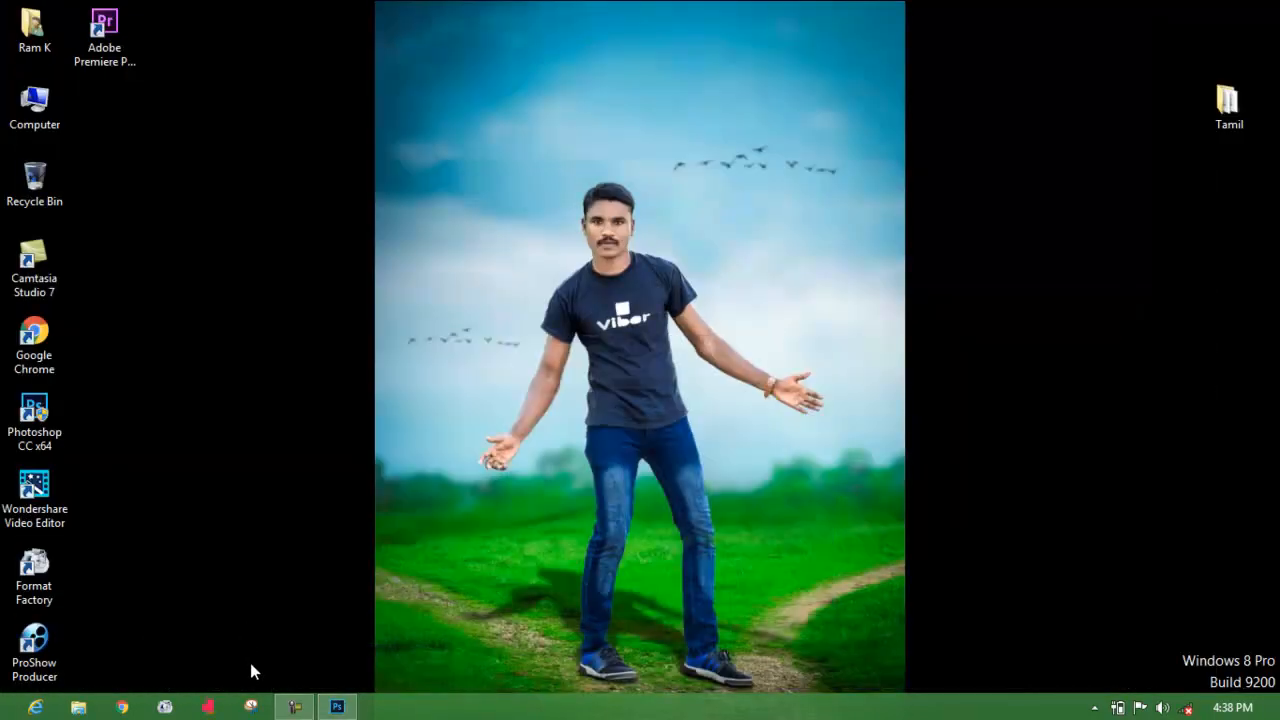
left_click(296, 706)
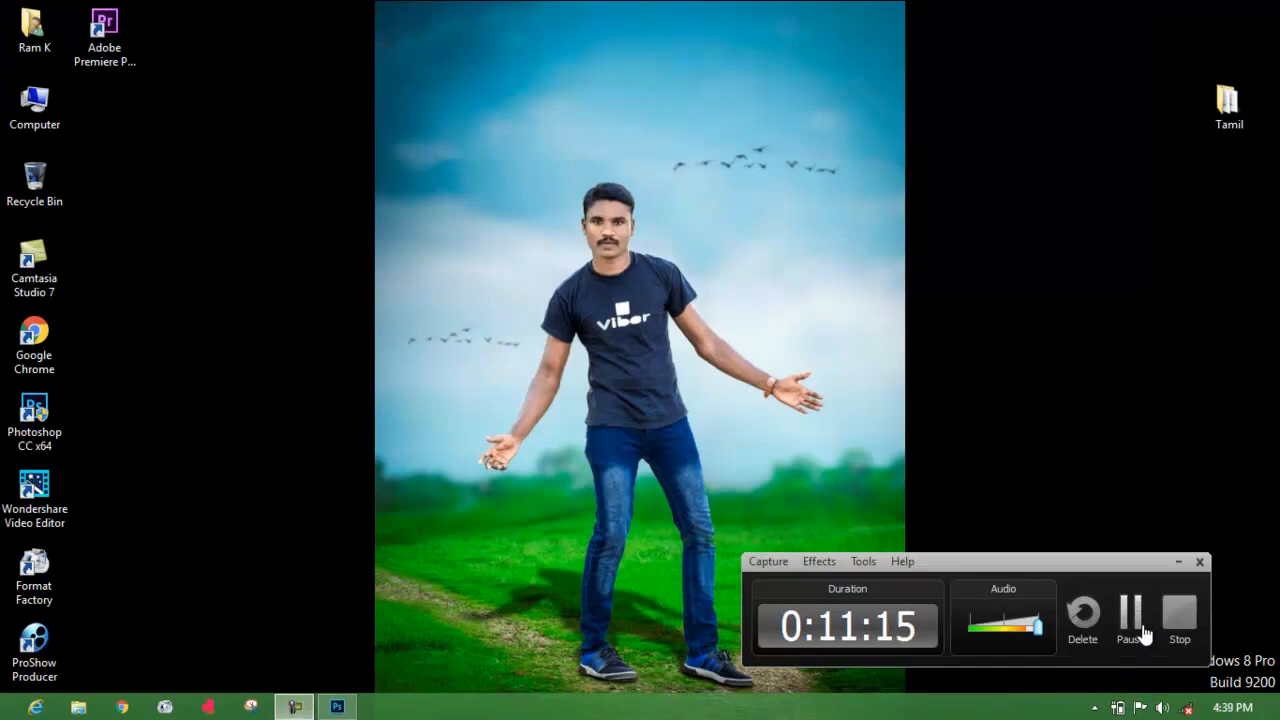
left_click(1190, 626)
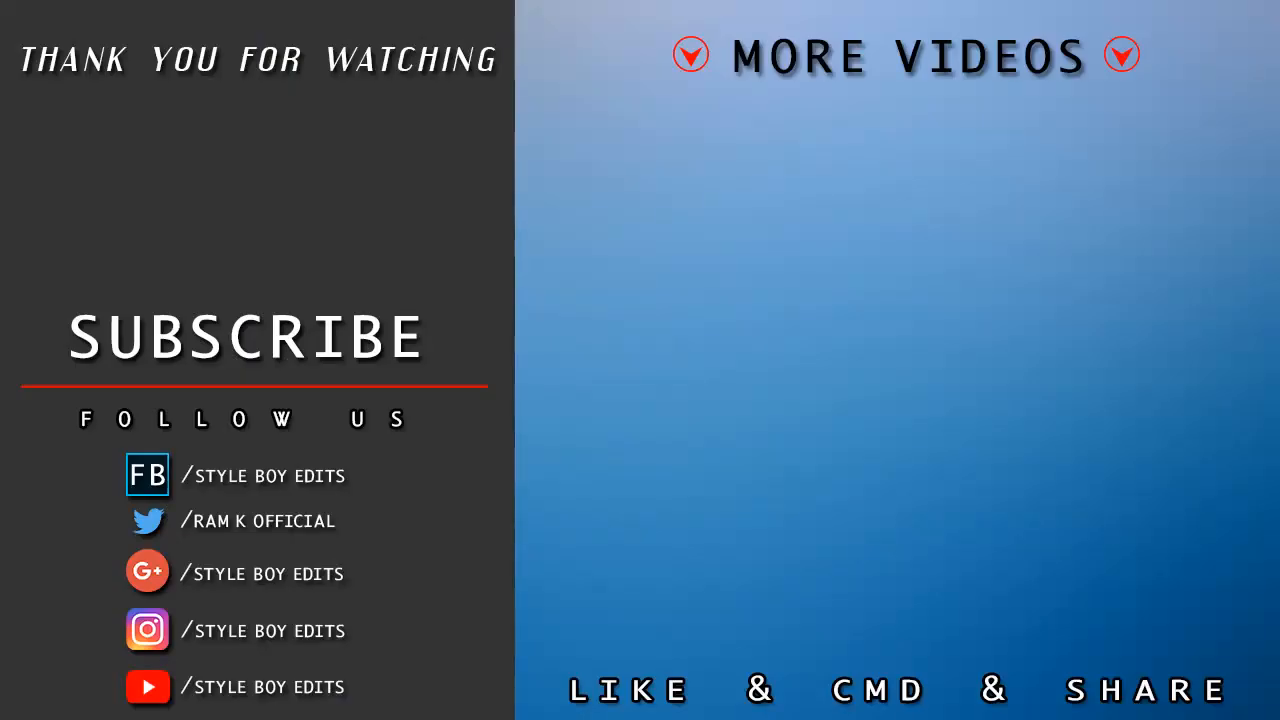